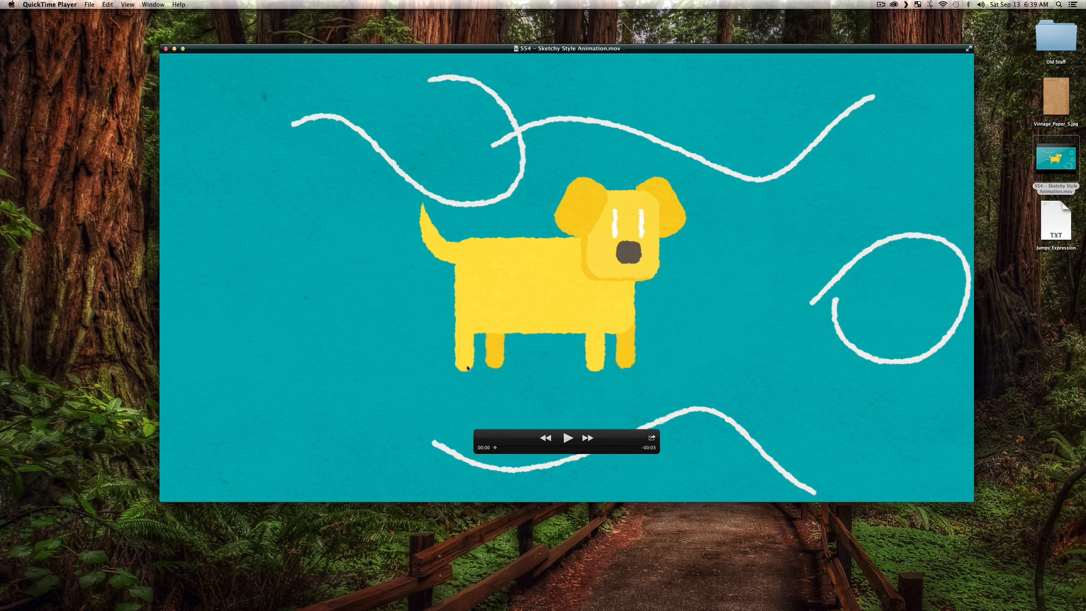
Play through the reference dog animation and return it to its first frame.
drag(524, 436, 210, 484)
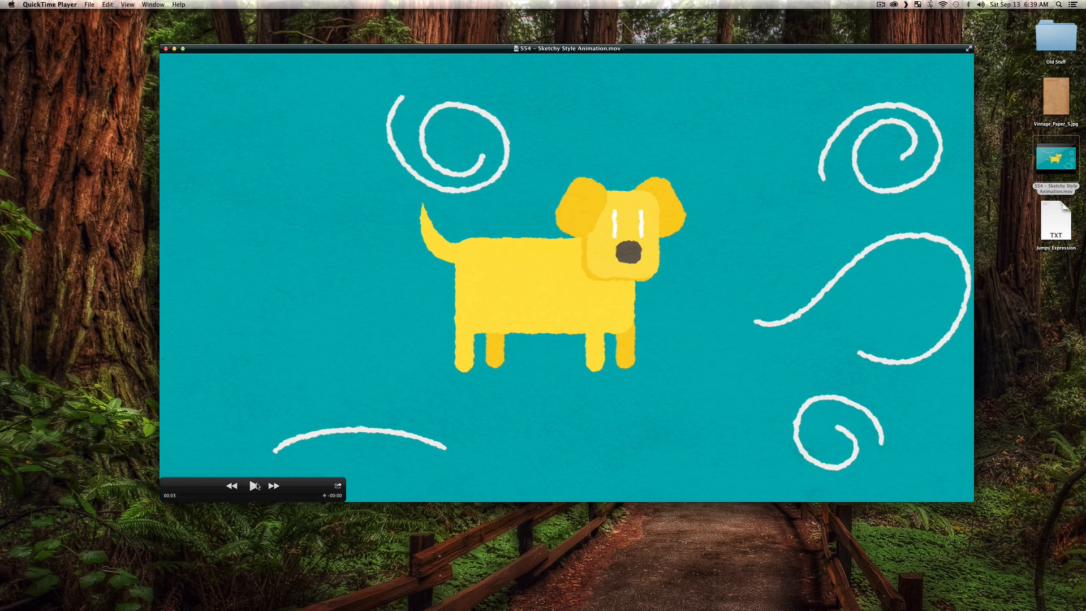
click(253, 486)
click(254, 487)
drag(244, 498, 165, 501)
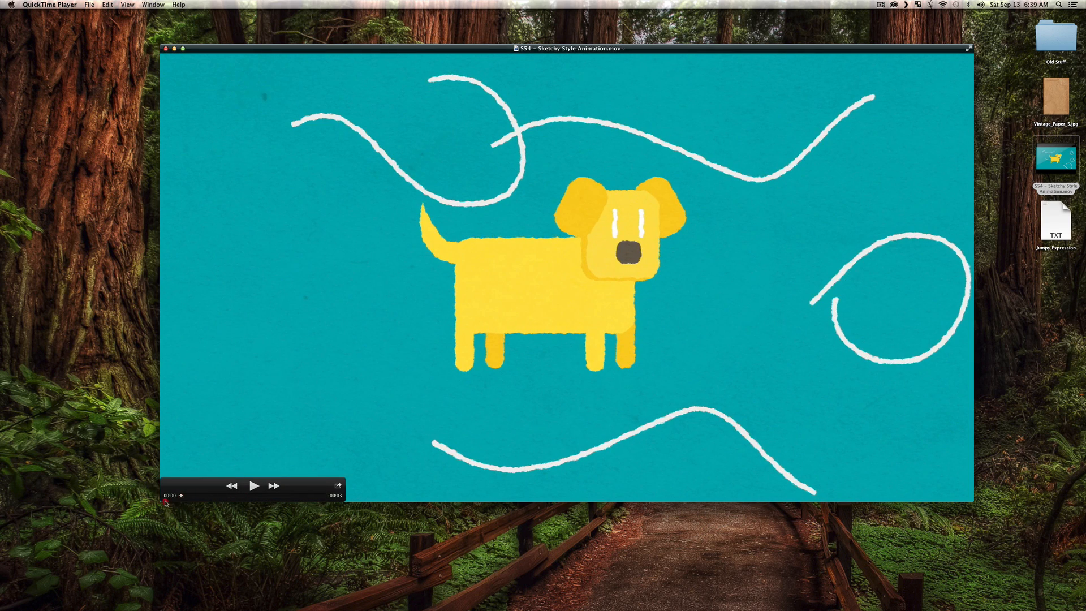
Close the reference movie and switch to Illustrator with the dog artwork document.
key(super+w)
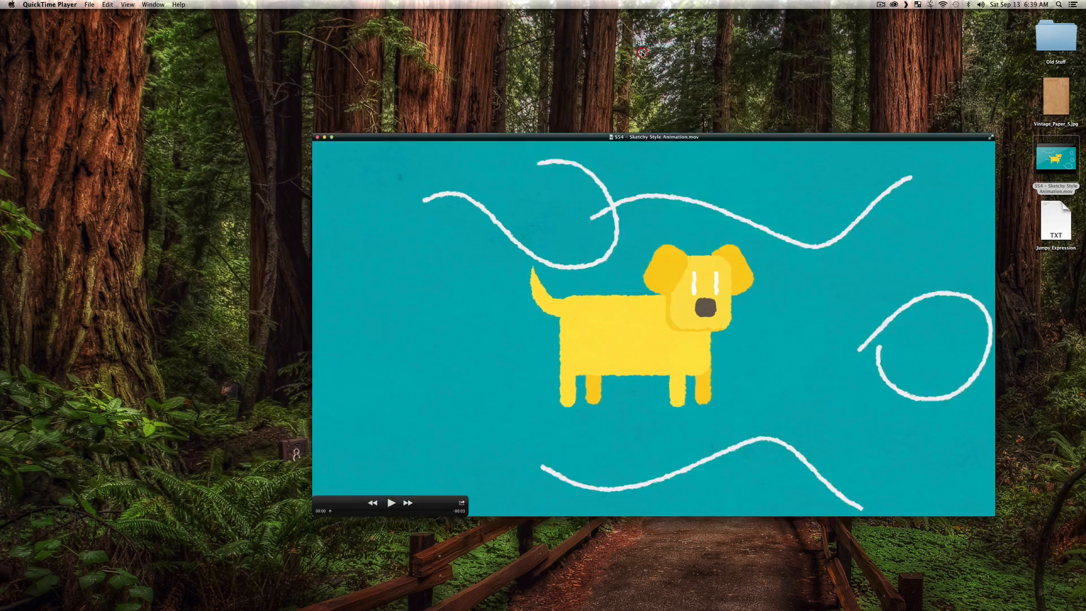
click(834, 309)
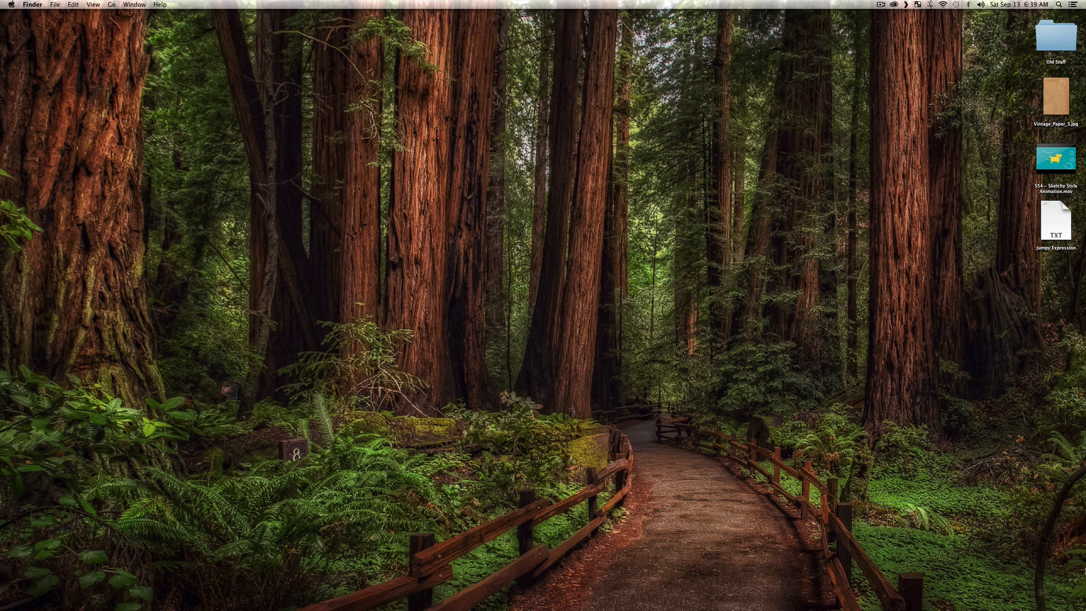
click(1073, 493)
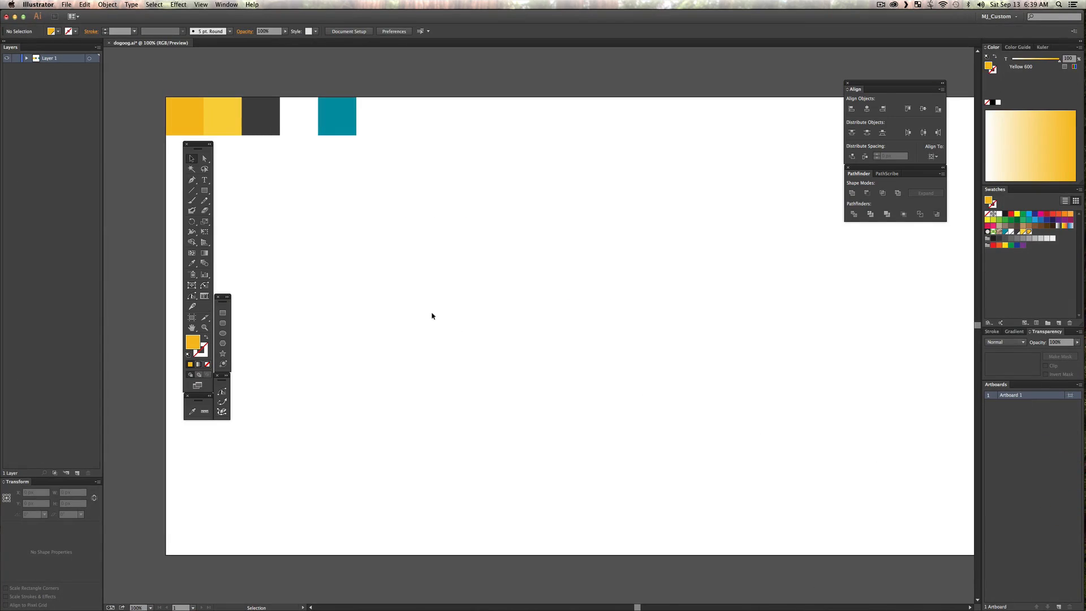
Draw a rounded rectangle about 552 × 307 px with enlarged corner radii for the dog's body.
click(204, 191)
drag(205, 192, 228, 198)
drag(422, 216, 615, 311)
key(Left)
key(Right)
key(Right)
key(Left)
key(Up)
key(Up)
key(Up)
key(Up)
key(Up)
key(Up)
key(Up)
key(Up)
key(Up)
key(Up)
key(Up)
key(Up)
key(Up)
key(Up)
key(Up)
key(Up)
key(Up)
key(Up)
key(Up)
key(Up)
key(Up)
key(Up)
key(Up)
key(Up)
key(Up)
key(Up)
key(Up)
key(Up)
key(Up)
key(space)
drag(479, 275, 506, 308)
Fill the dog's body with the lighter yellow, Yellow 400, sampled from the colour squares on the artboard.
key(i)
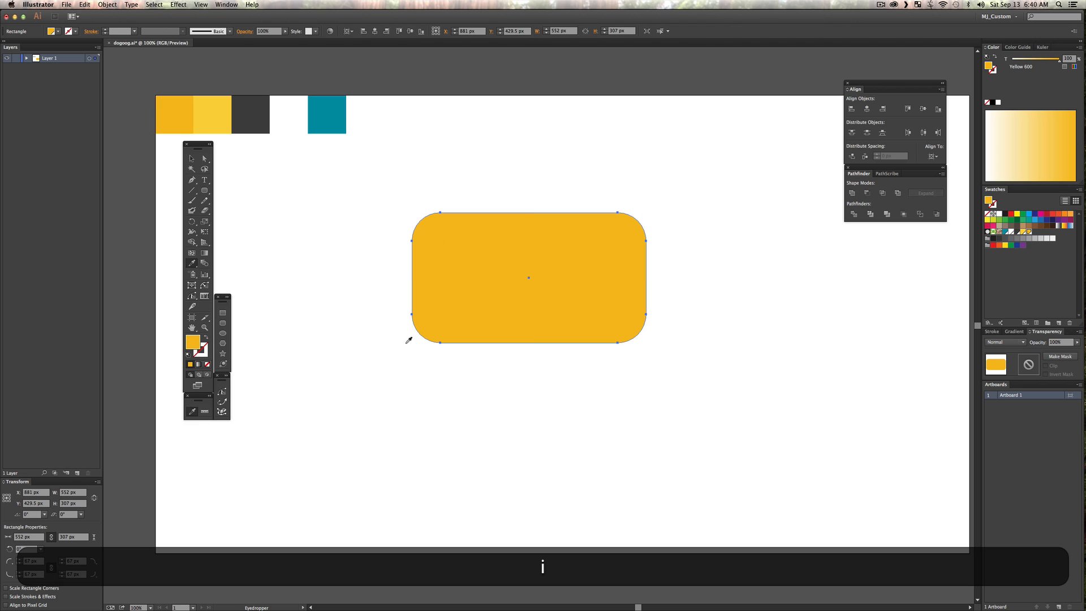
click(224, 104)
key(v)
click(497, 153)
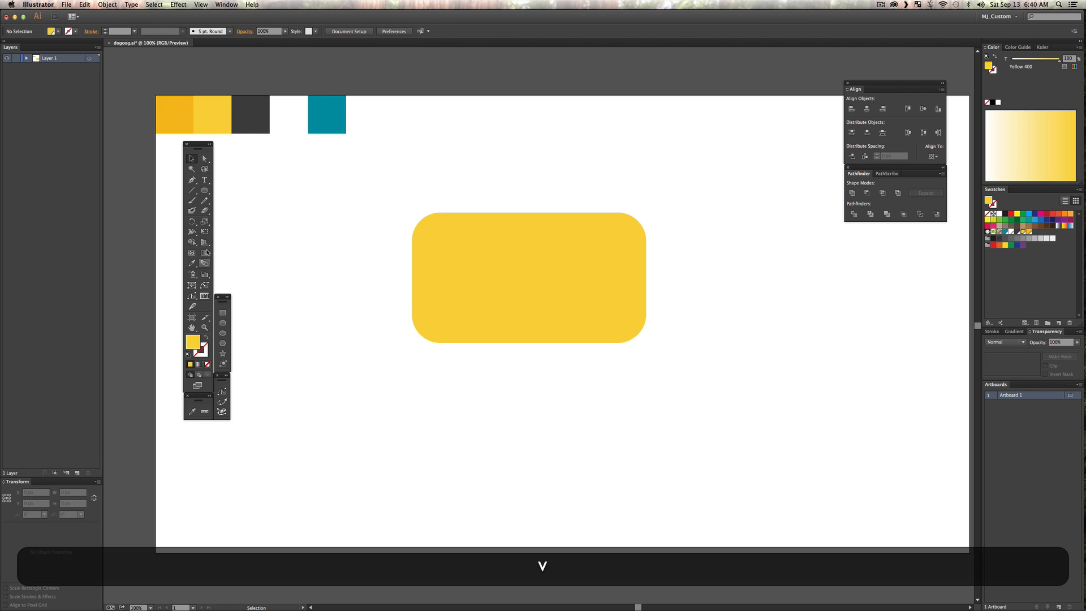
Draw a fully rounded leg about 82 × 307.5 px, duplicate it into four legs, and raise the far-side pair 17 px.
click(205, 191)
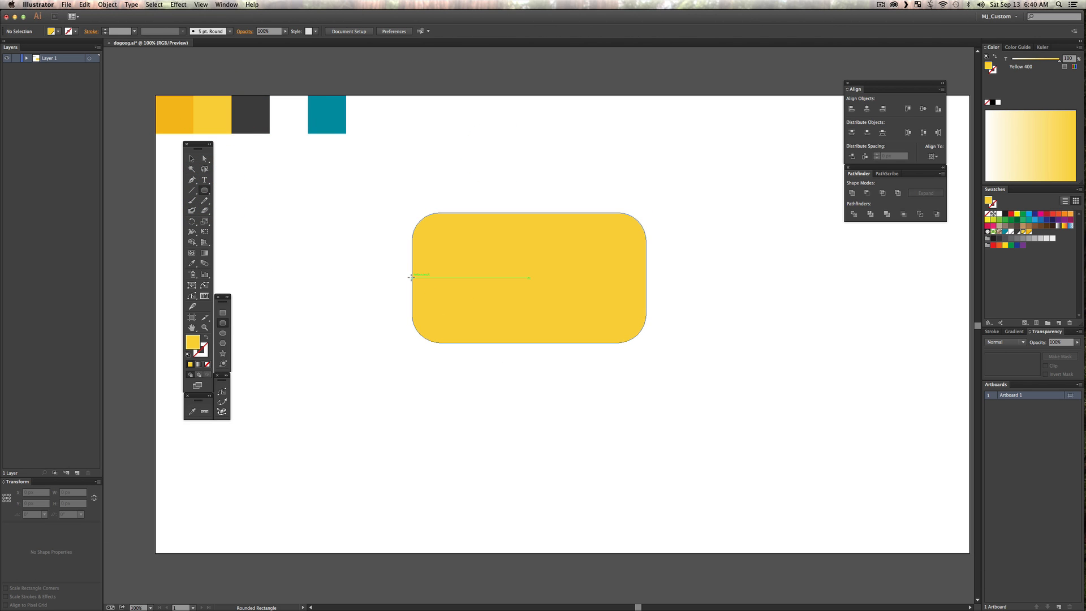
drag(414, 289, 570, 376)
key(v)
click(681, 394)
key(v)
click(650, 388)
drag(650, 388, 483, 386)
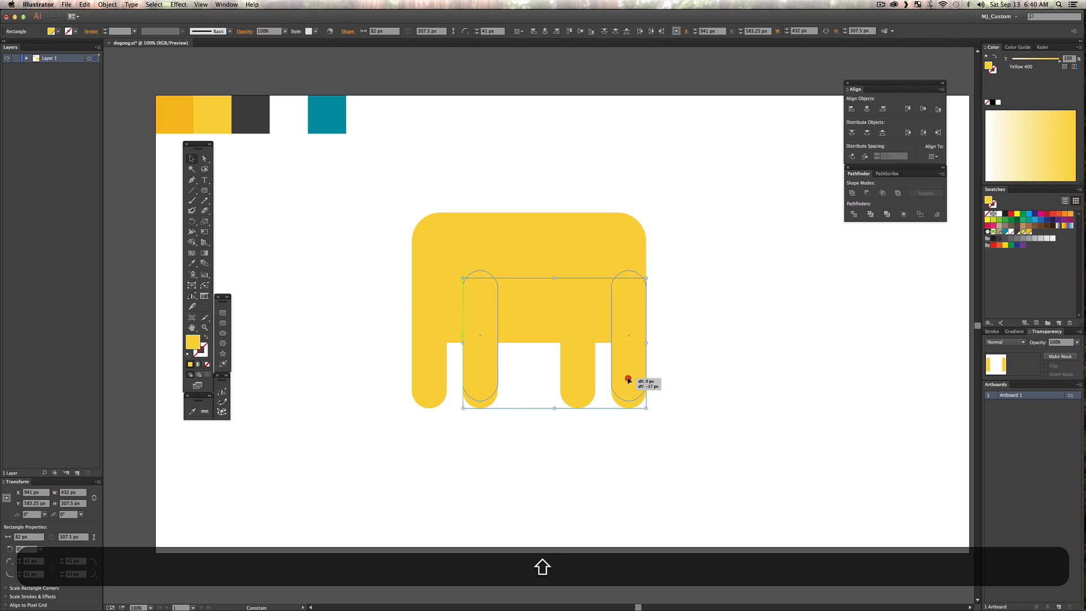
click(627, 380)
Fill the two raised legs with the darker Yellow 600 and send them behind the body.
key(i)
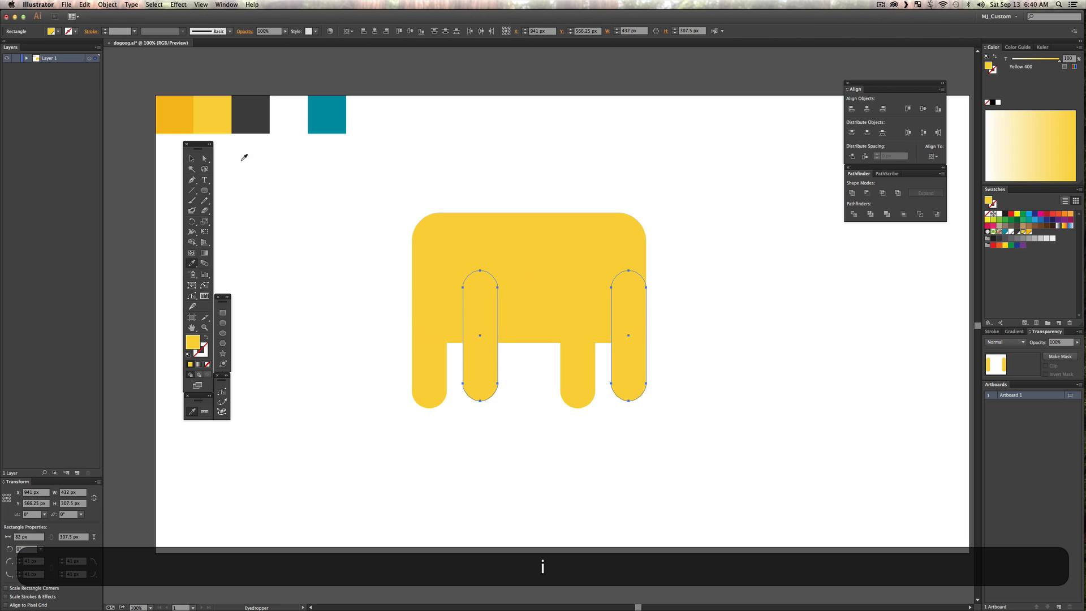
click(184, 113)
key(v)
key(super+shift+v)
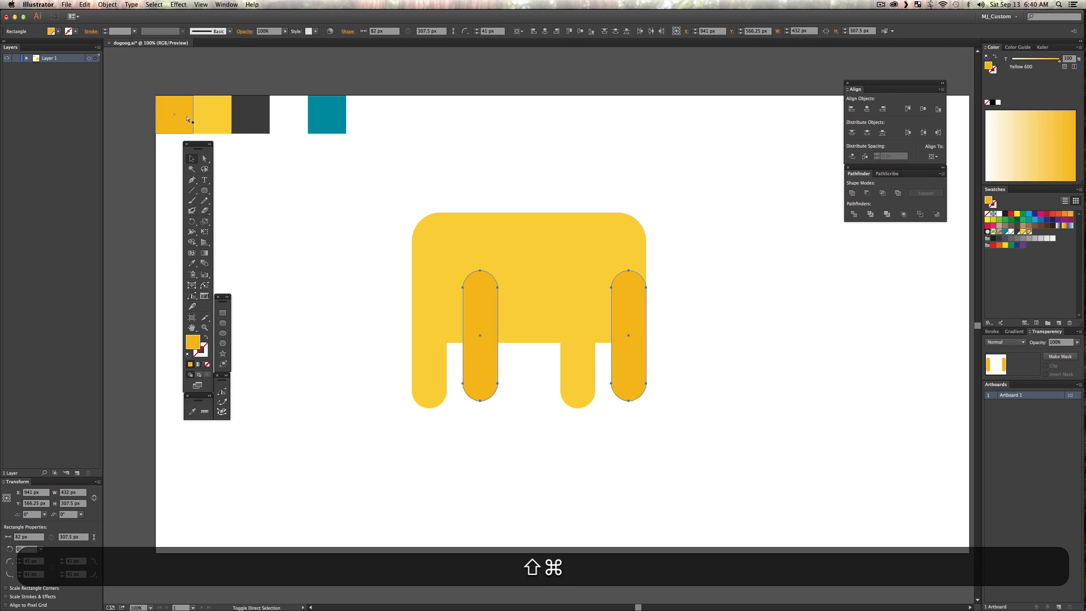
key(super+shift+bracketleft)
click(703, 252)
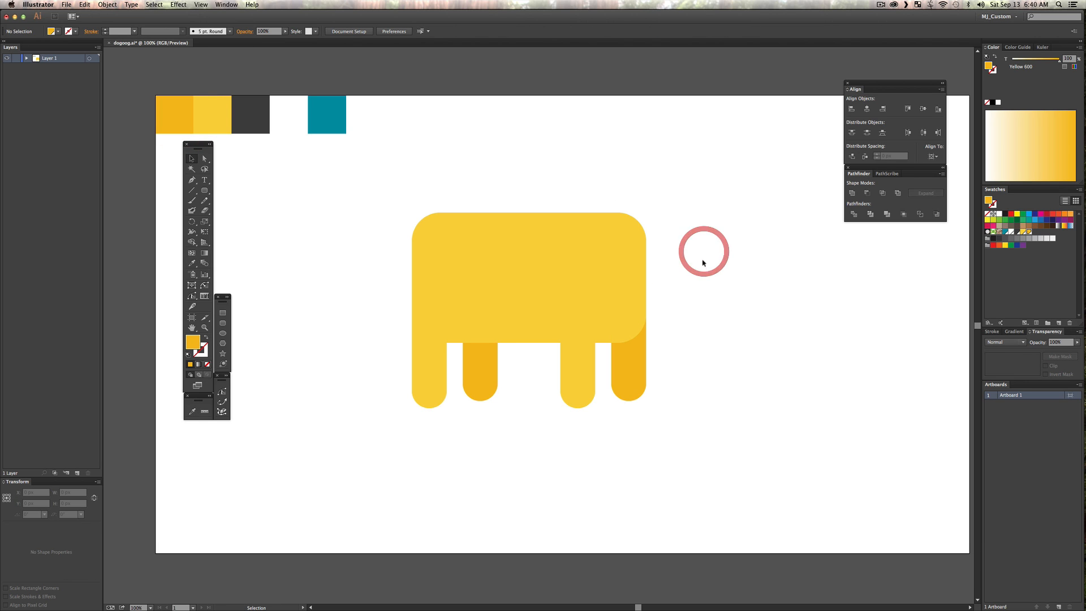
Draw a rounded square head about 281 px wide over the body's front end and fill it with the body's Yellow 400.
click(206, 191)
drag(566, 176, 684, 254)
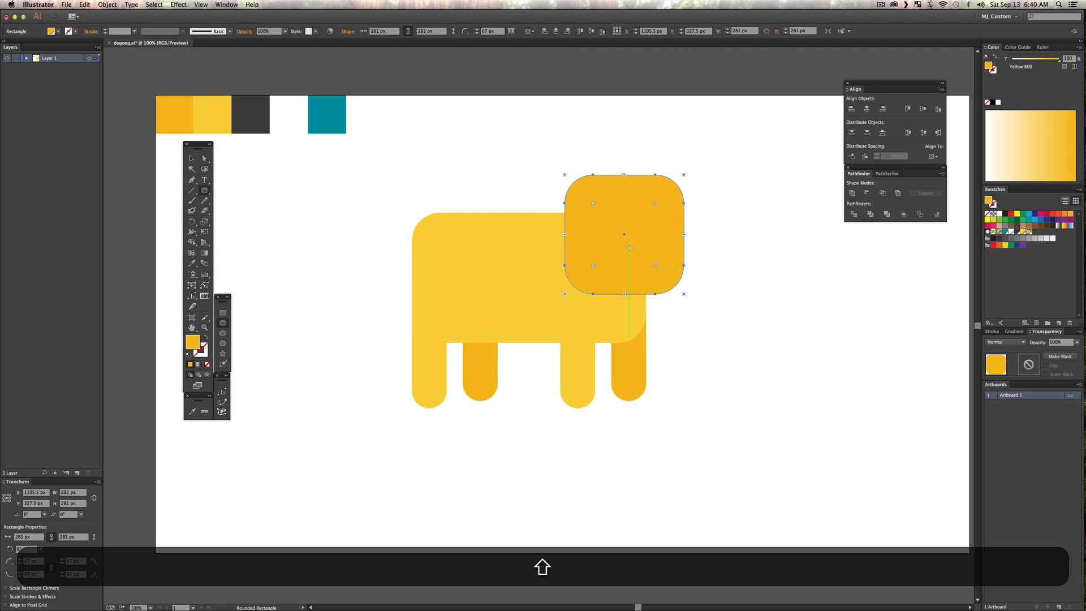
key(i)
click(516, 240)
key(v)
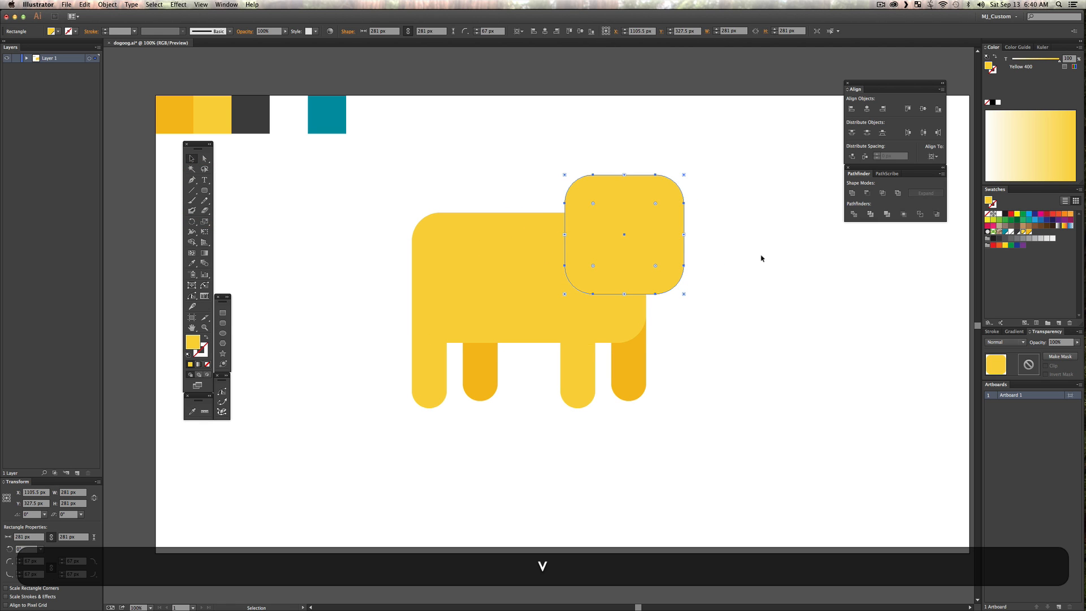
click(760, 257)
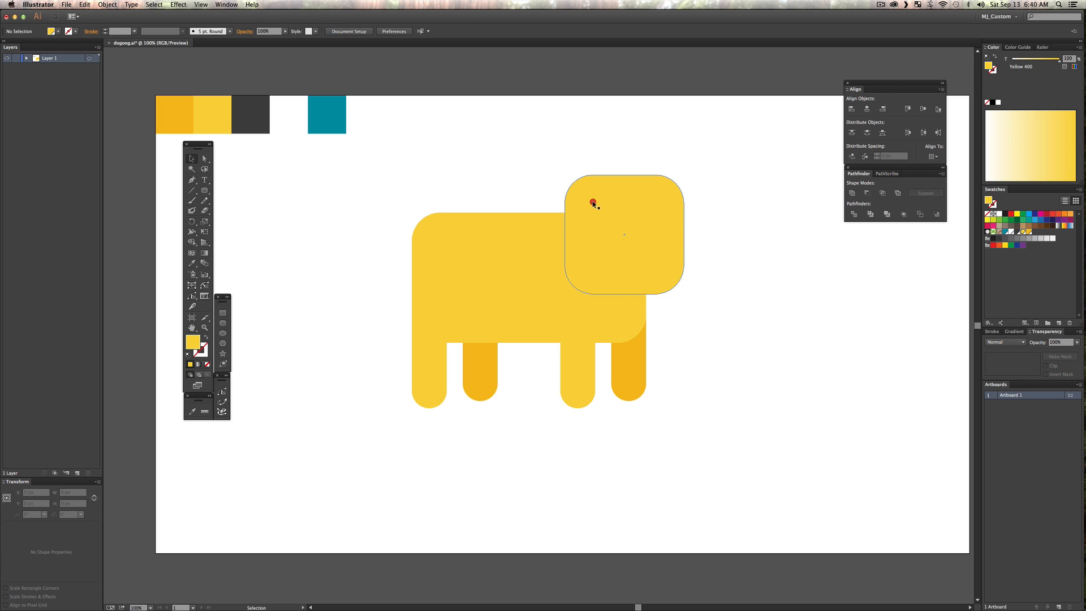
Cut a crescent along the head's rear and lower edges by subtracting an offset duplicate from a copy of the head.
click(593, 202)
key(super+c)
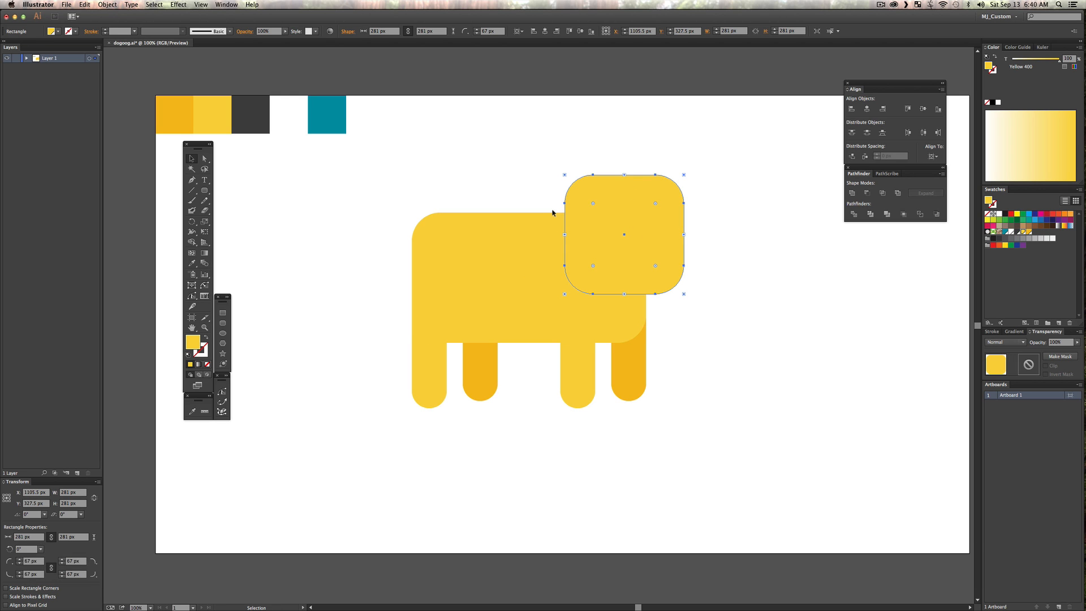
key(v)
drag(650, 223, 667, 212)
shift+click(572, 191)
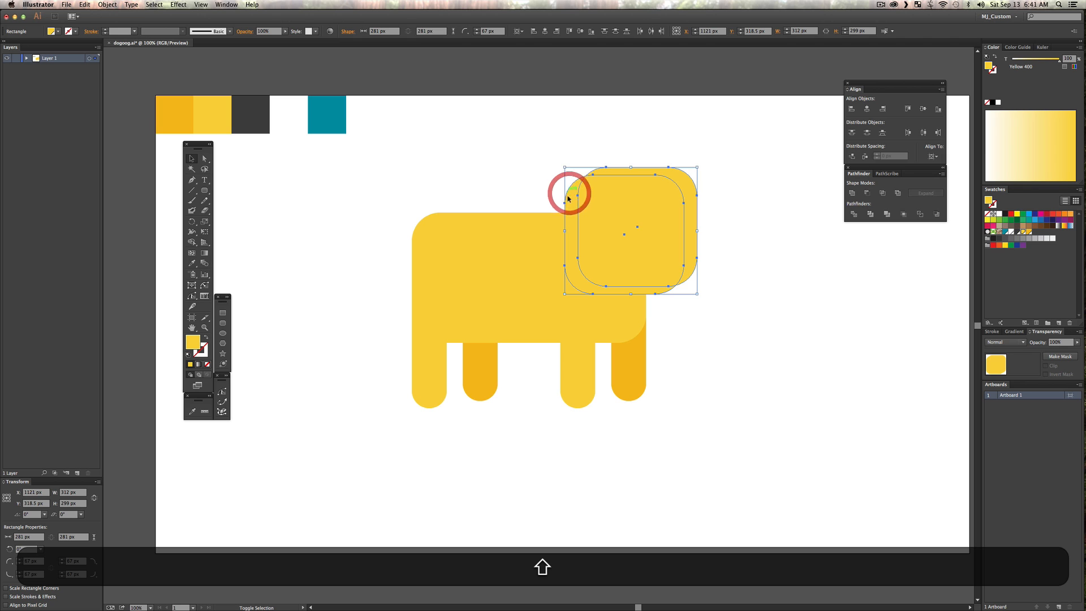
click(868, 192)
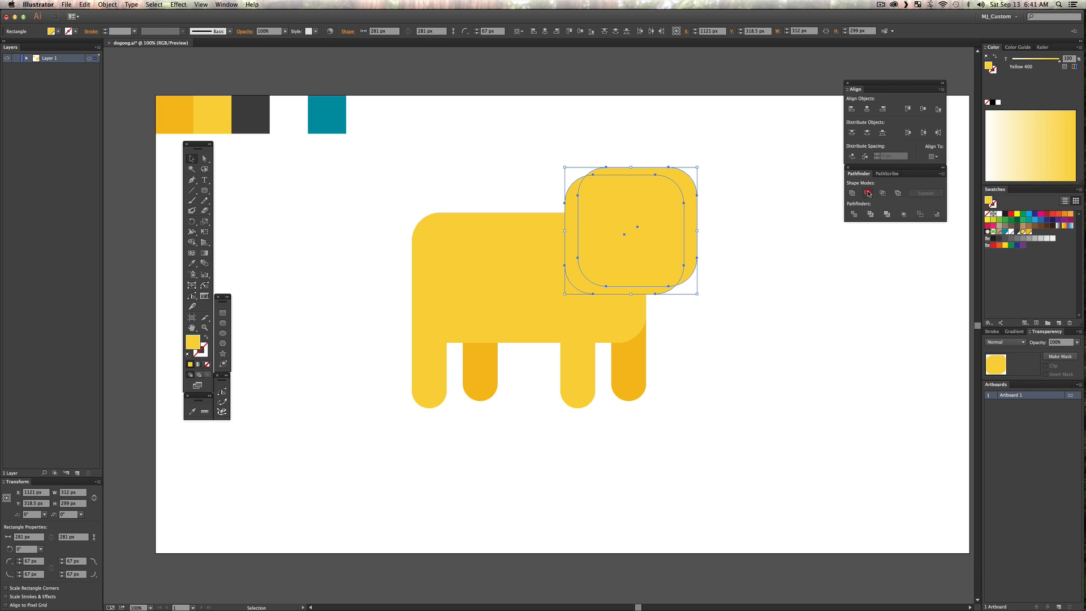
drag(572, 215, 260, 230)
key(super+z)
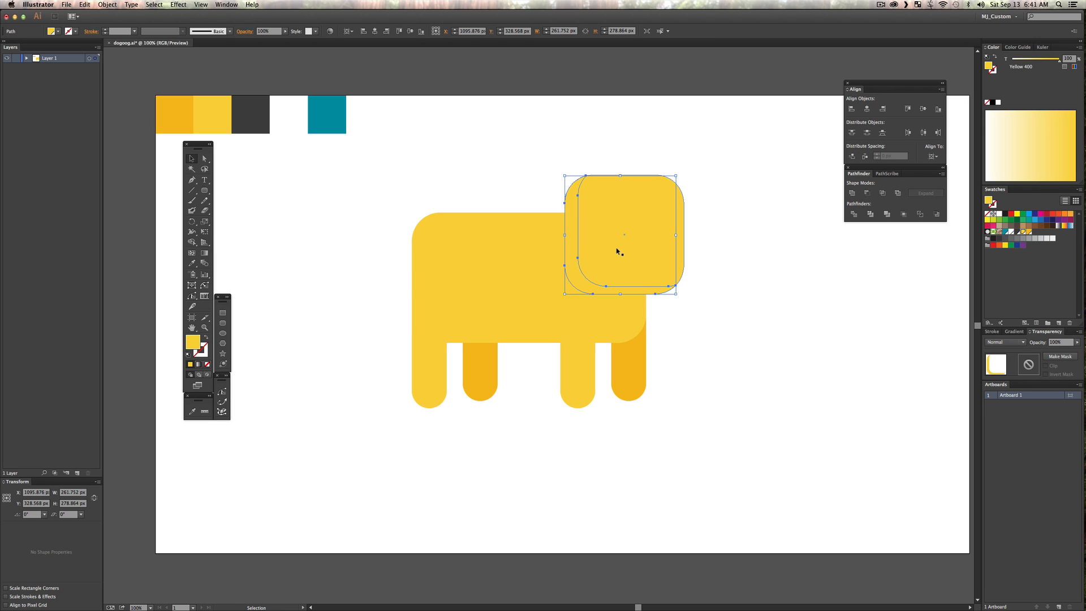
Fill the crescent on the head with the darker Yellow 600 as shading.
key(i)
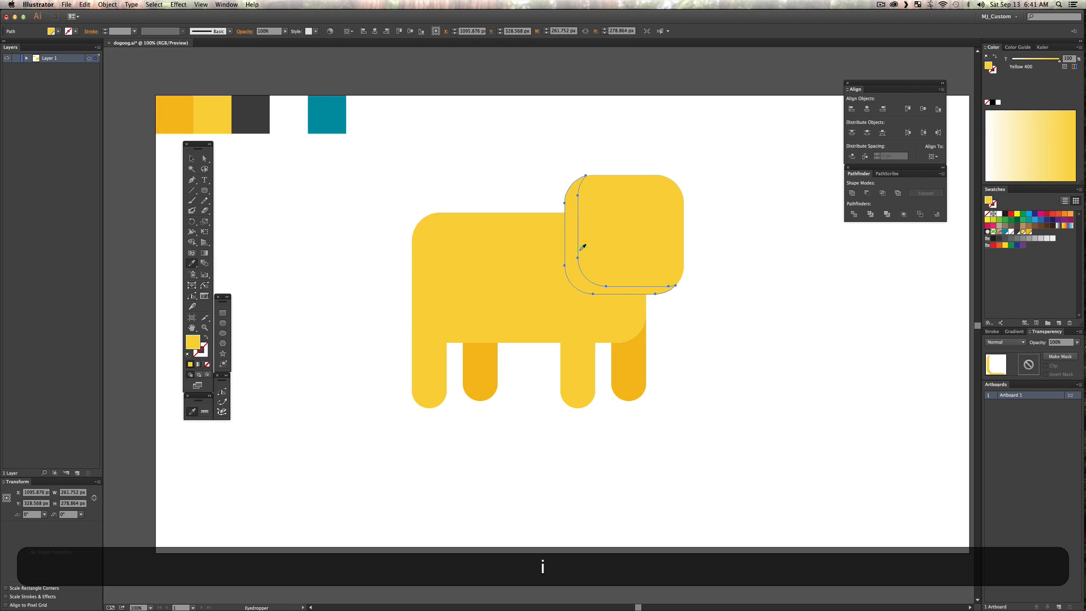
click(175, 102)
key(v)
click(751, 175)
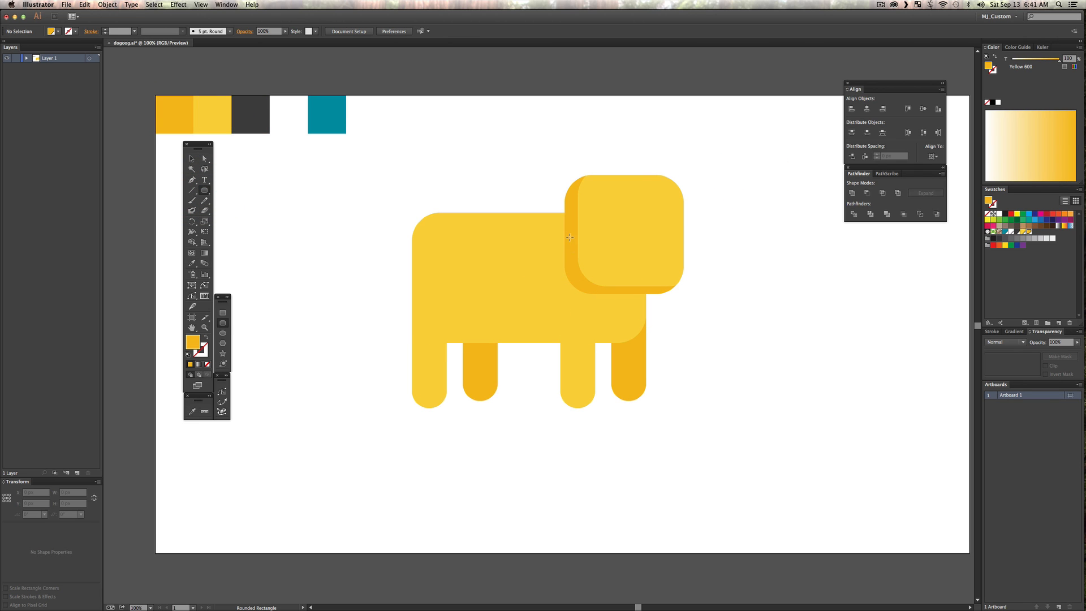
Draw a fully rounded nose about 53 × 66 px on the face and fill it with Grey 800.
drag(619, 235, 641, 263)
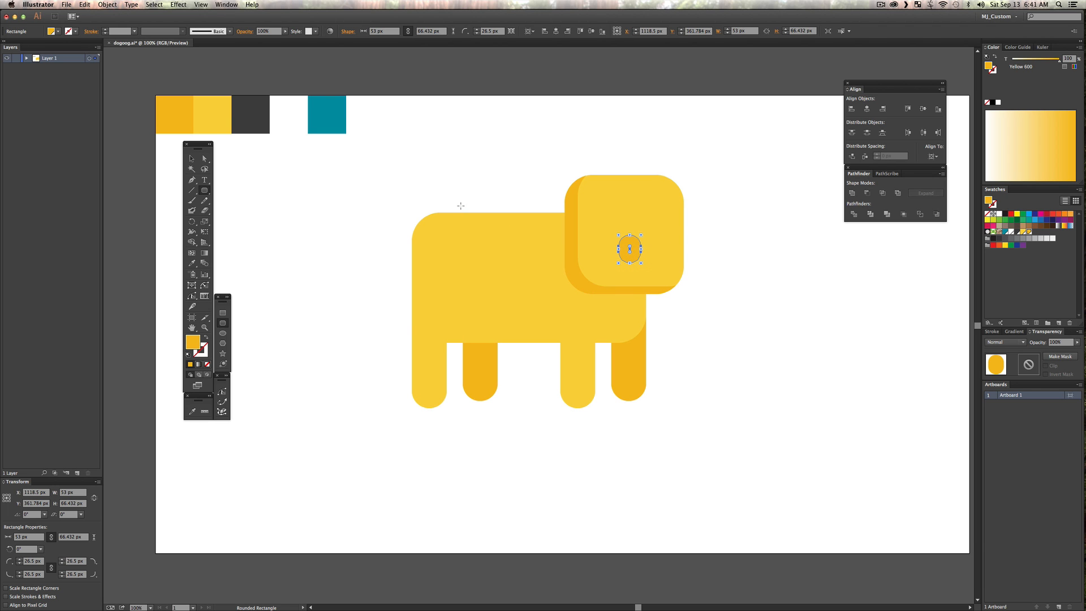
key(i)
click(269, 102)
key(v)
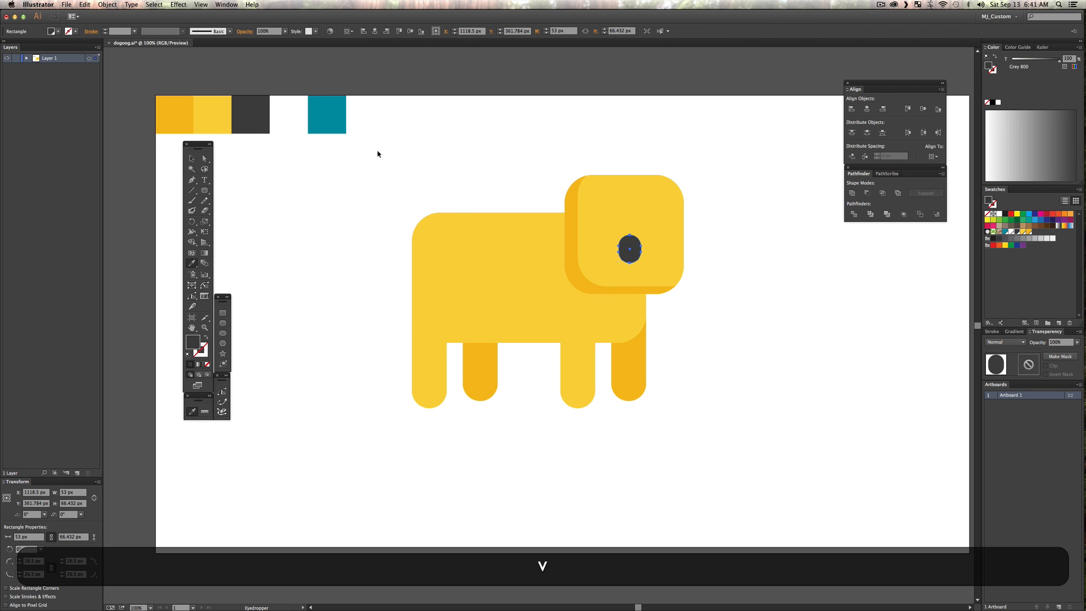
click(381, 162)
Draw a narrow rounded eye about 22 × 98 px, duplicate it across the face, and fill both eyes with white.
click(206, 192)
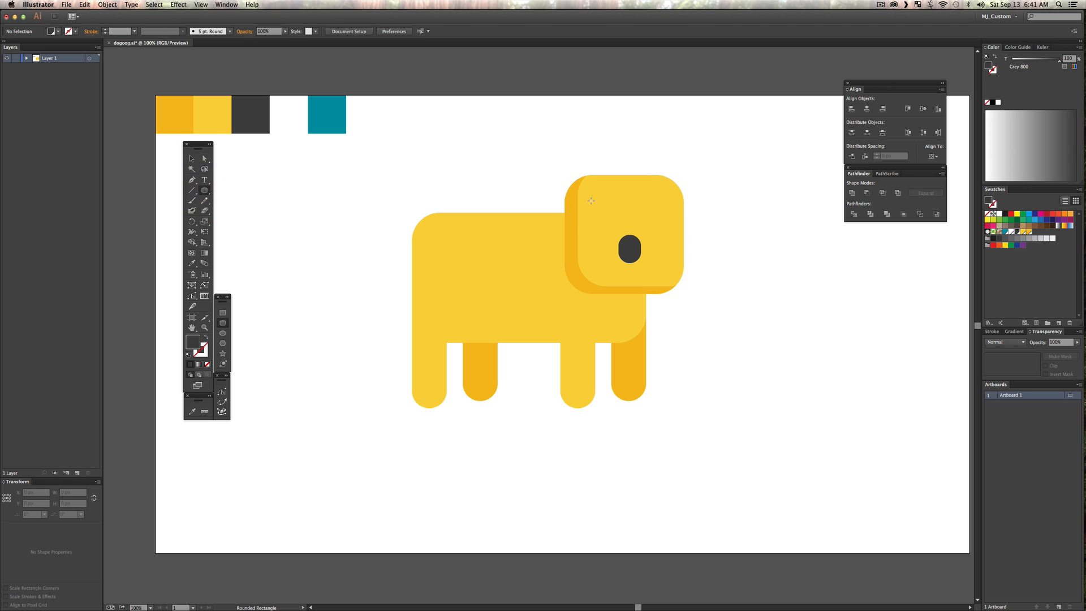
drag(603, 226, 653, 233)
key(v)
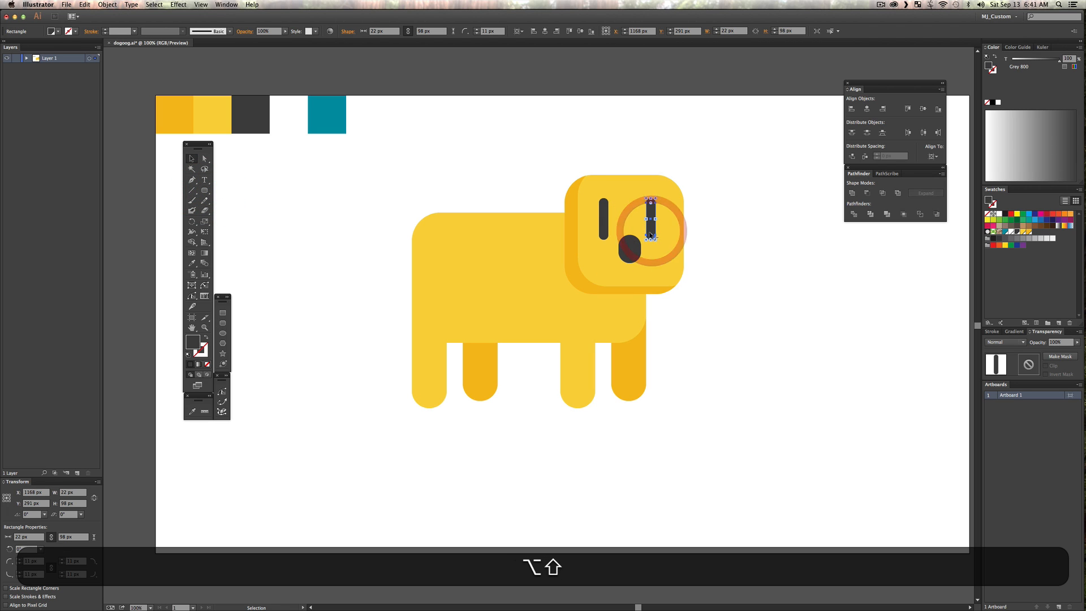
shift+click(604, 224)
key(i)
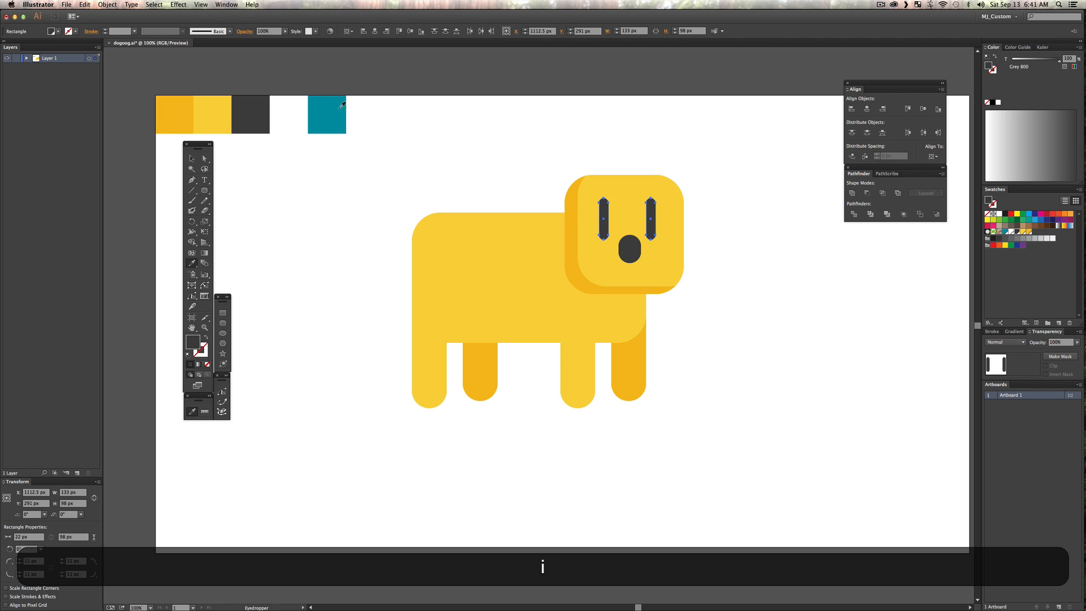
click(280, 116)
key(v)
click(488, 164)
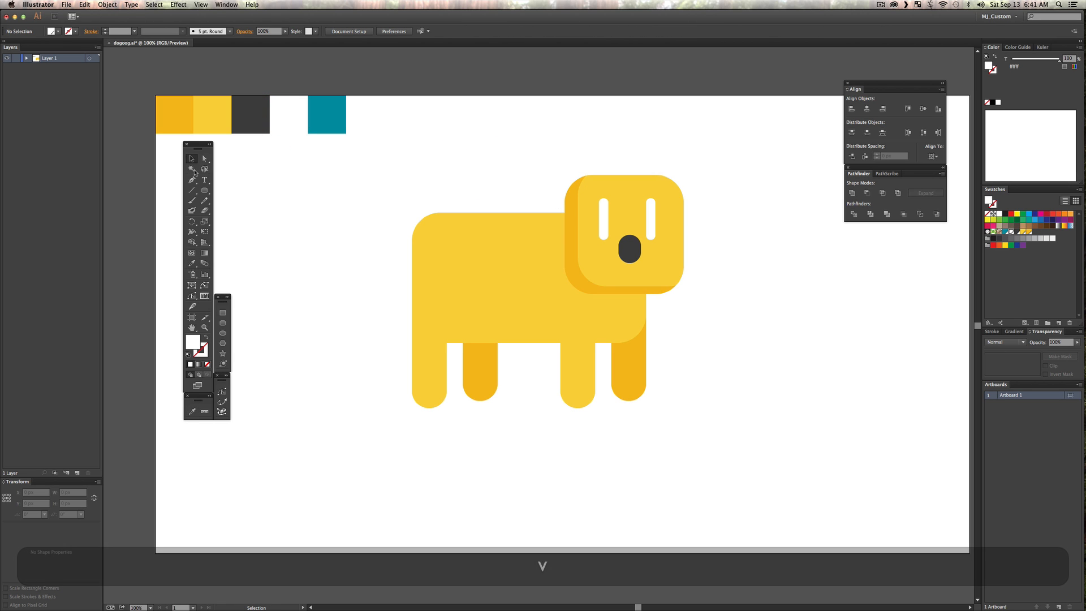
Draw a curved, pointed tail as a closed Pen path at the body's rear upper corner.
click(192, 180)
click(412, 263)
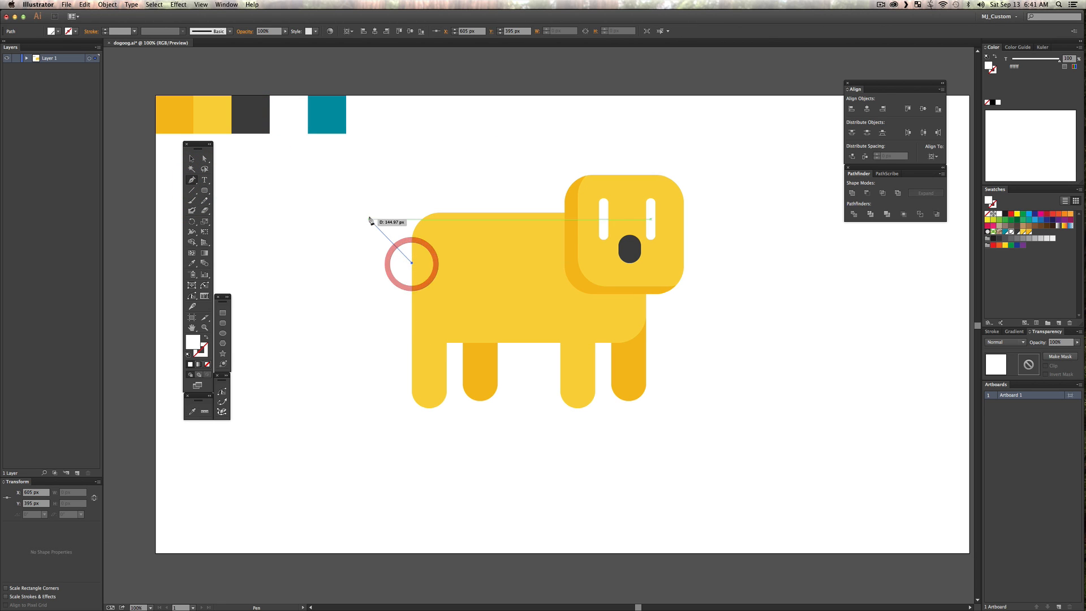
drag(369, 213, 439, 293)
key(alt)
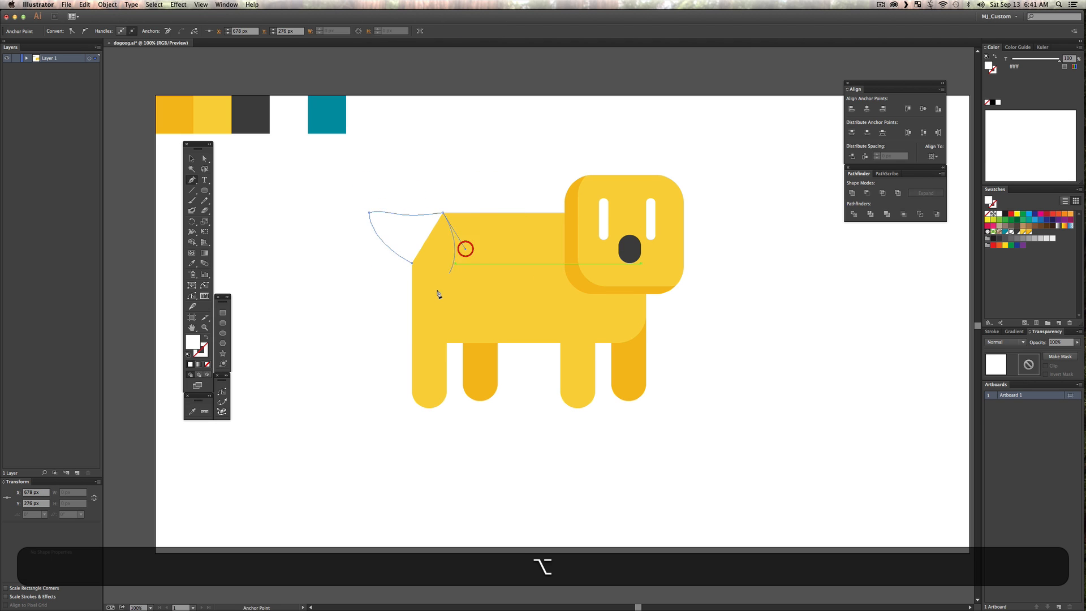
click(433, 295)
click(412, 263)
key(v)
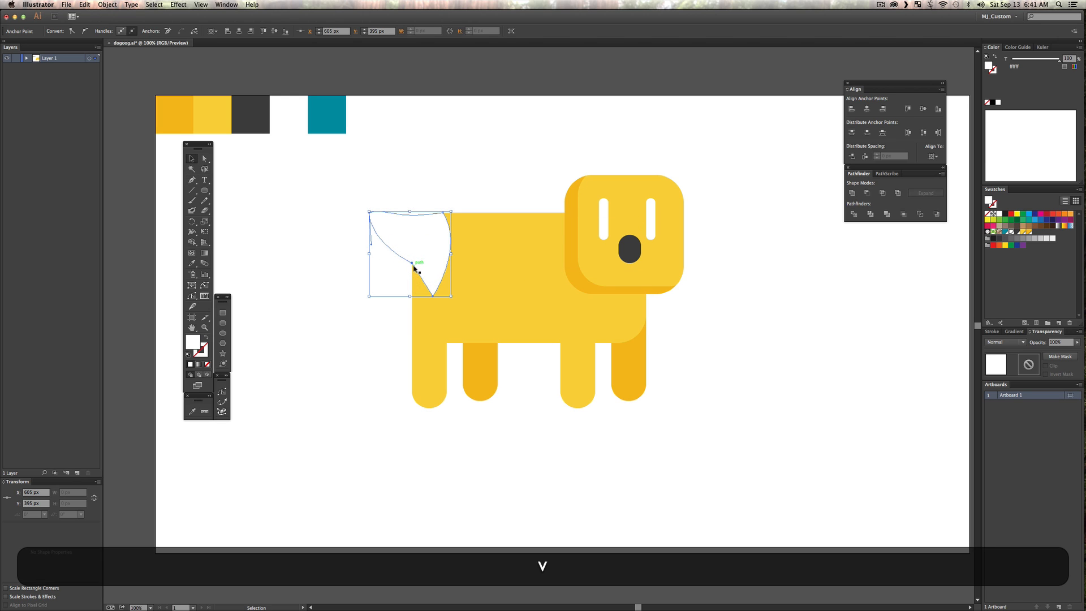
Fill the tail with the body's Yellow 400.
key(i)
click(512, 264)
key(v)
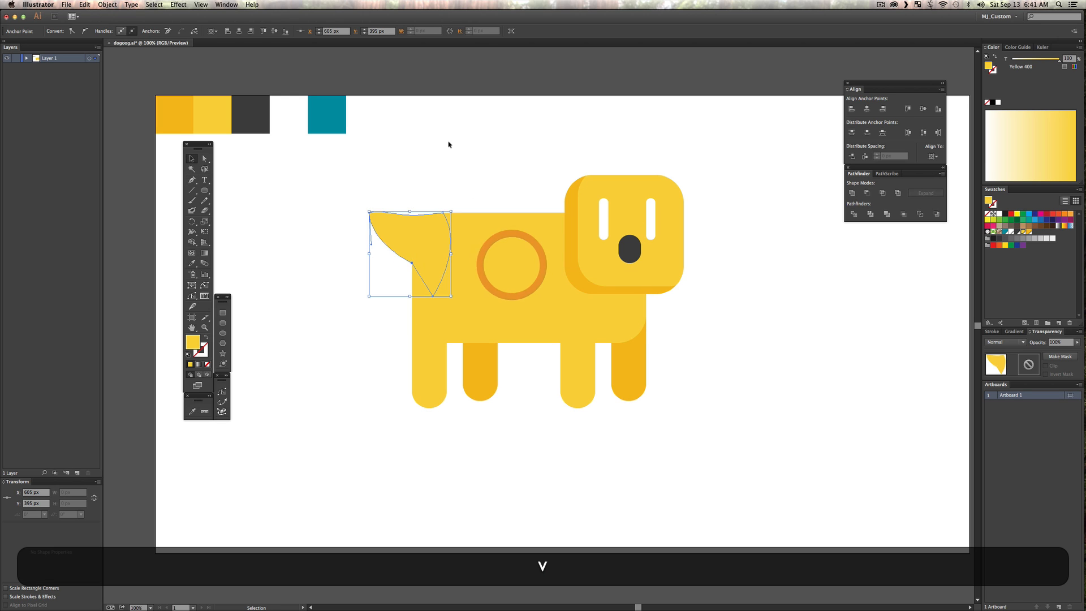
click(448, 142)
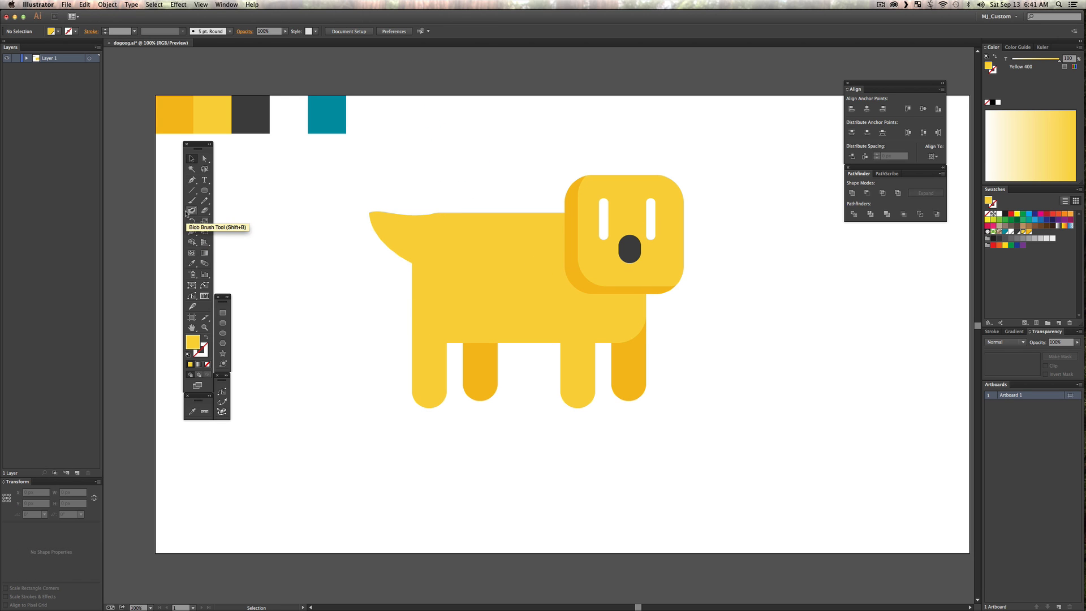
Draw a rounded ear about 126 × 210 px, tilt it beside the head, and add an oppositely tilted copy on the other side.
click(204, 190)
drag(453, 165, 506, 254)
key(v)
drag(497, 177, 535, 188)
drag(445, 213, 744, 165)
drag(753, 221, 671, 169)
Fill both ears with the darker Yellow 600 sampled from the head's shading.
shift+click(550, 195)
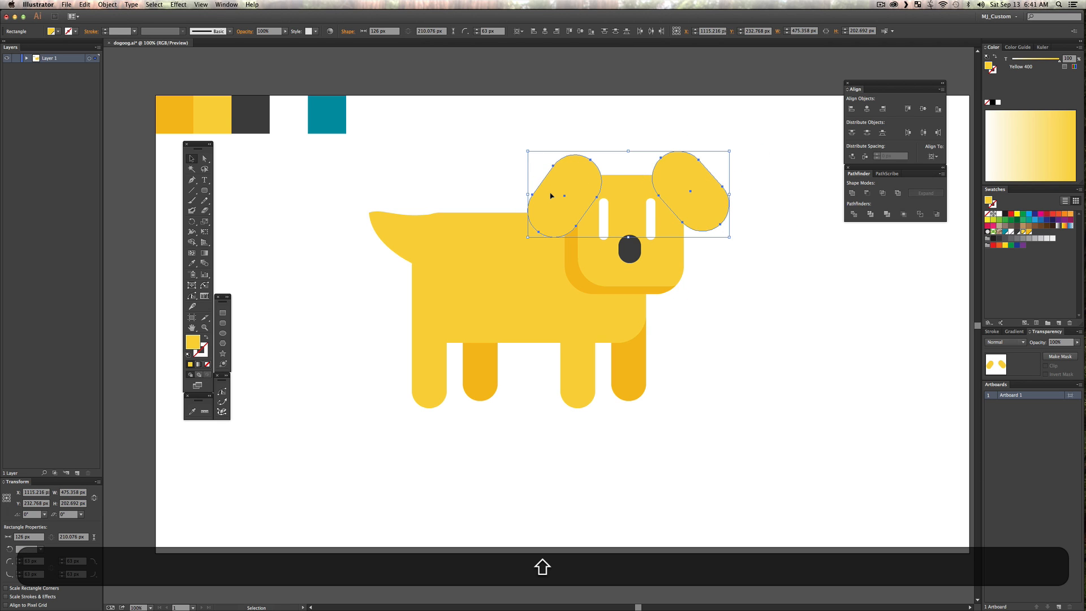
key(i)
click(572, 245)
key(v)
click(812, 284)
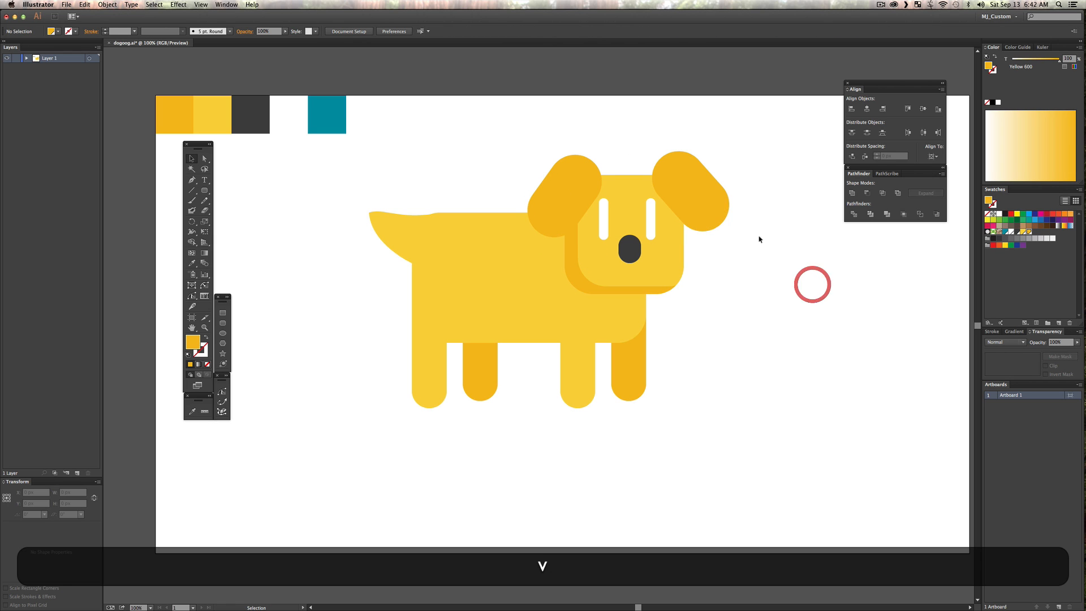
Send the ear on the far side from the tail to the back, behind the head.
click(720, 212)
key(super+shift+p)
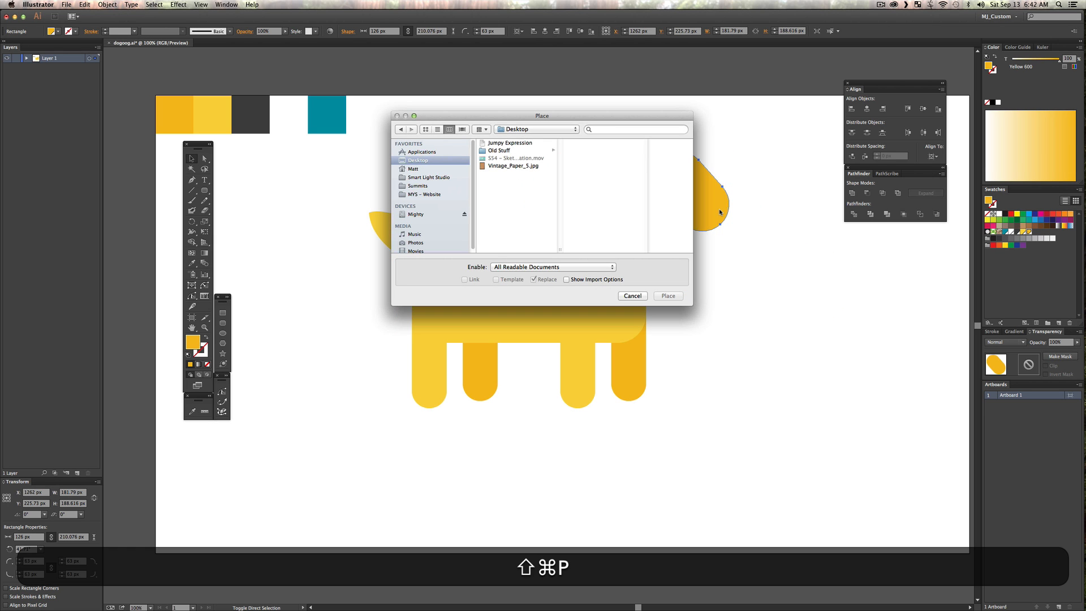
click(633, 295)
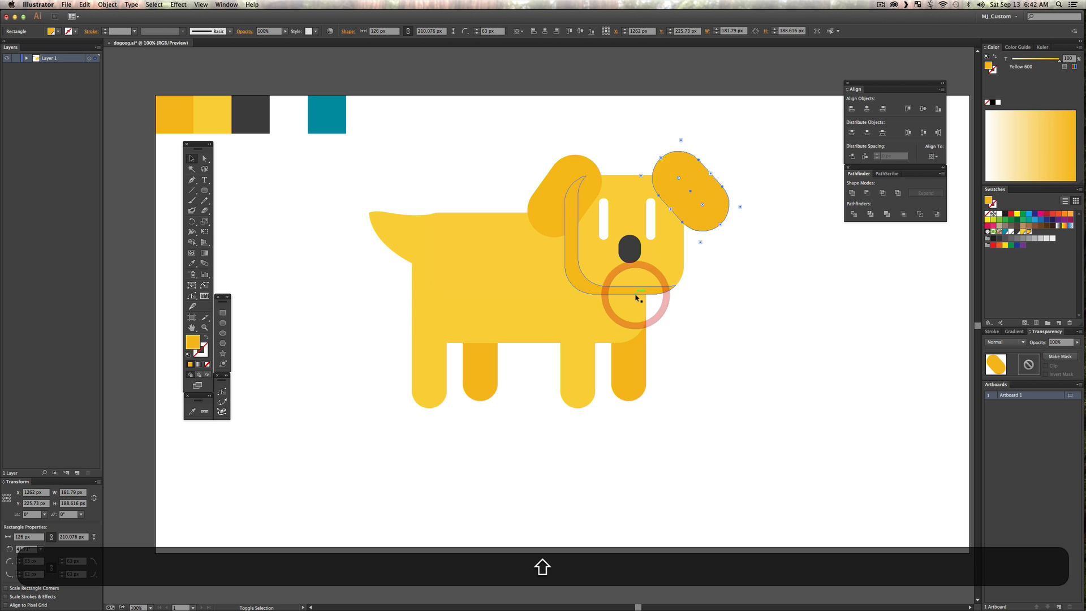
key(super+shift+bracketleft)
key(super+shift+a)
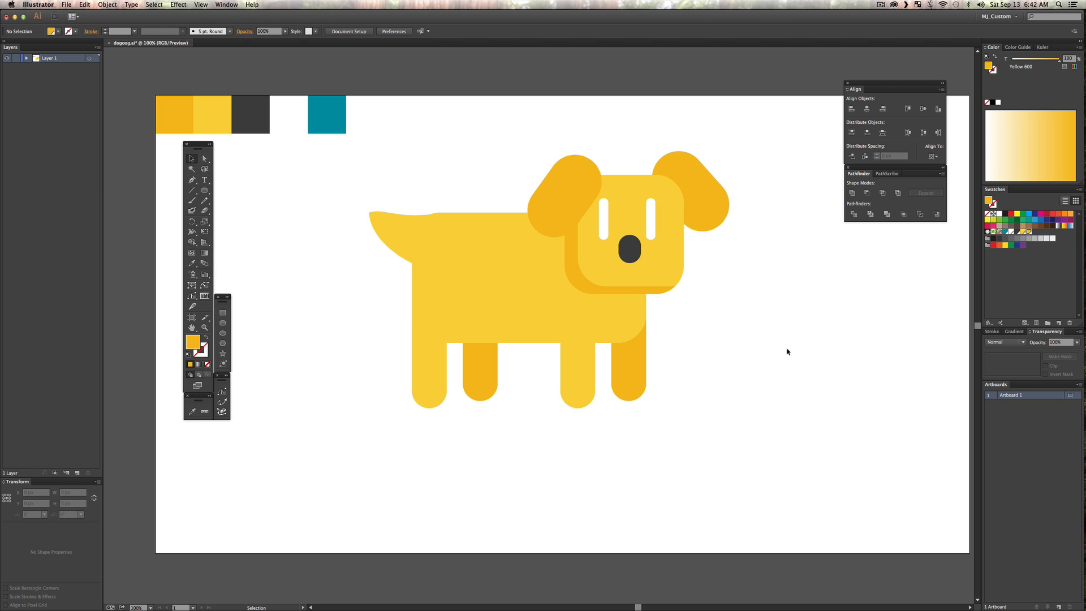
Fill the ear nearest the tail with the Yellow 400 sampled from the body.
key(p)
click(562, 192)
key(i)
click(490, 251)
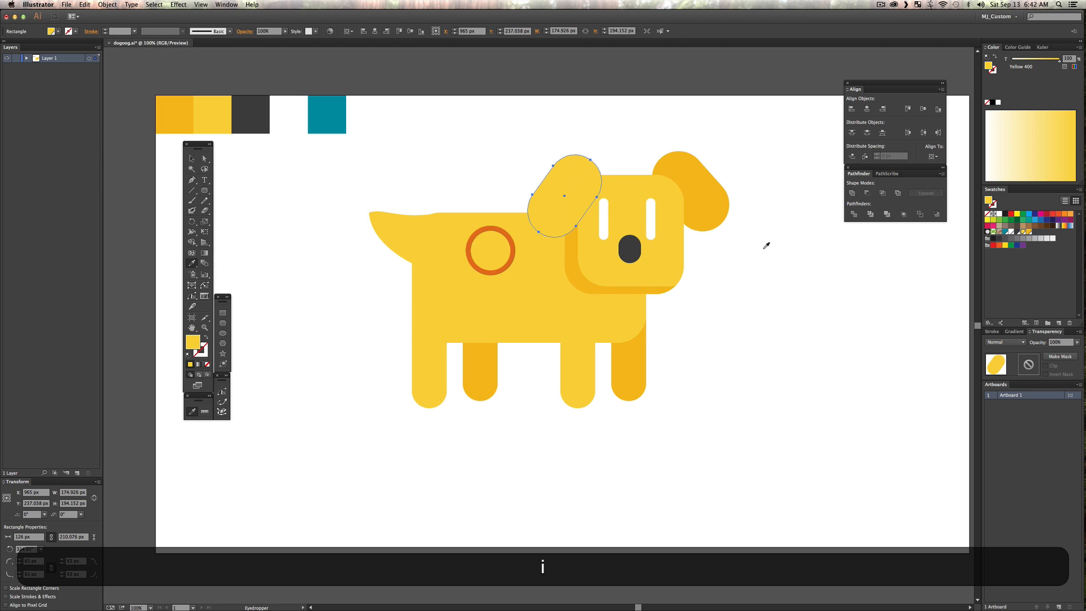
Move both ears slightly lower beside the head.
key(v)
click(761, 247)
click(705, 214)
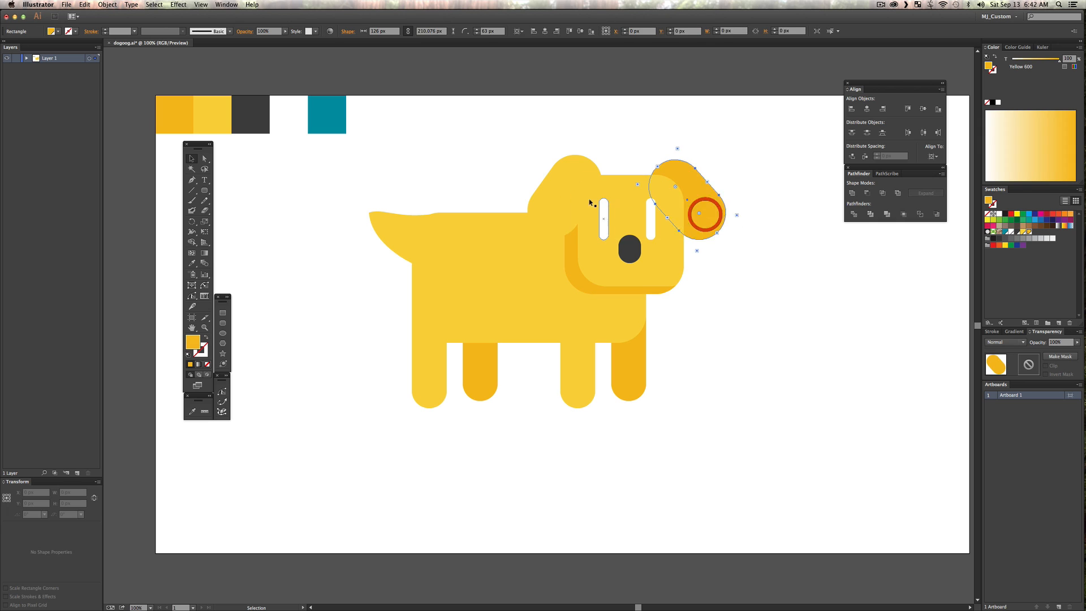
drag(560, 187, 572, 192)
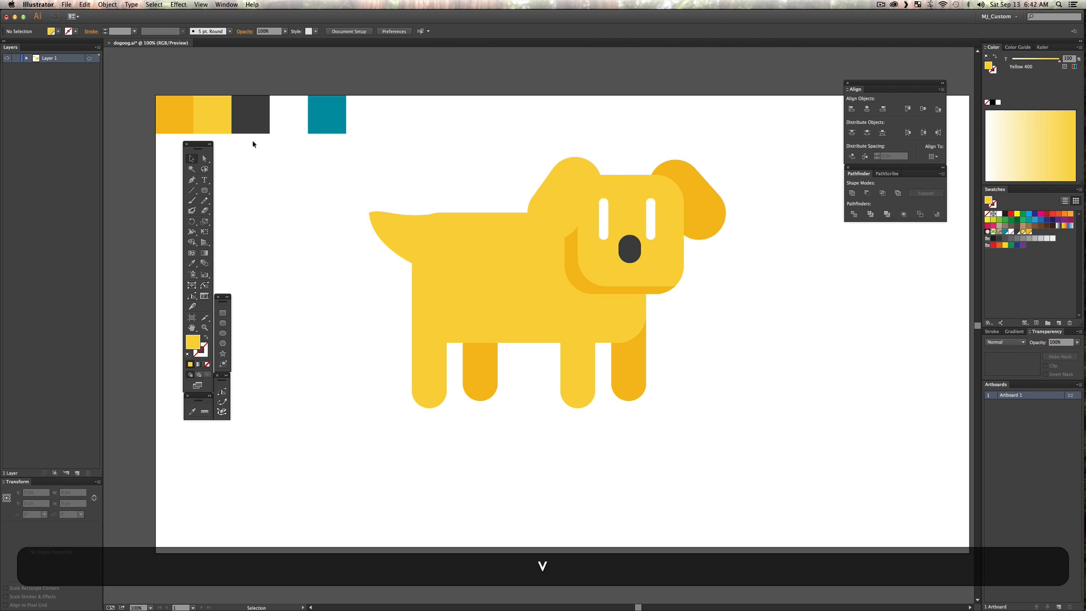
Add five new empty layers, Layer 2 to Layer 6, above Layer 1.
click(78, 472)
click(78, 472)
click(78, 472)
key(v)
click(291, 203)
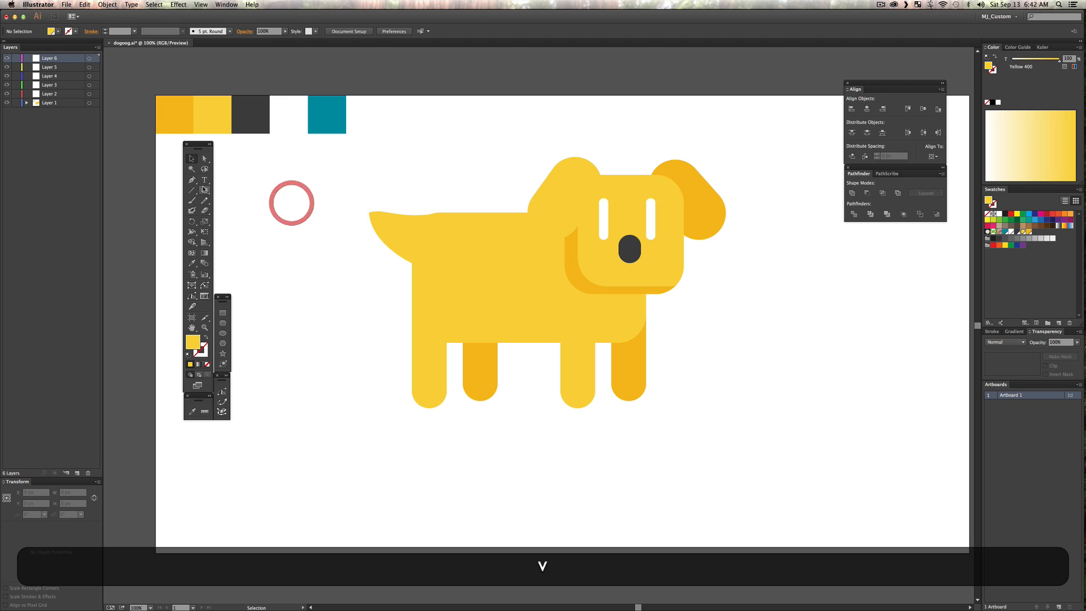
Draw a background rectangle about 1260 × 726 px around the dog on Layer 6 and fill it with the teal swatch's Cyan 700.
drag(204, 190, 249, 198)
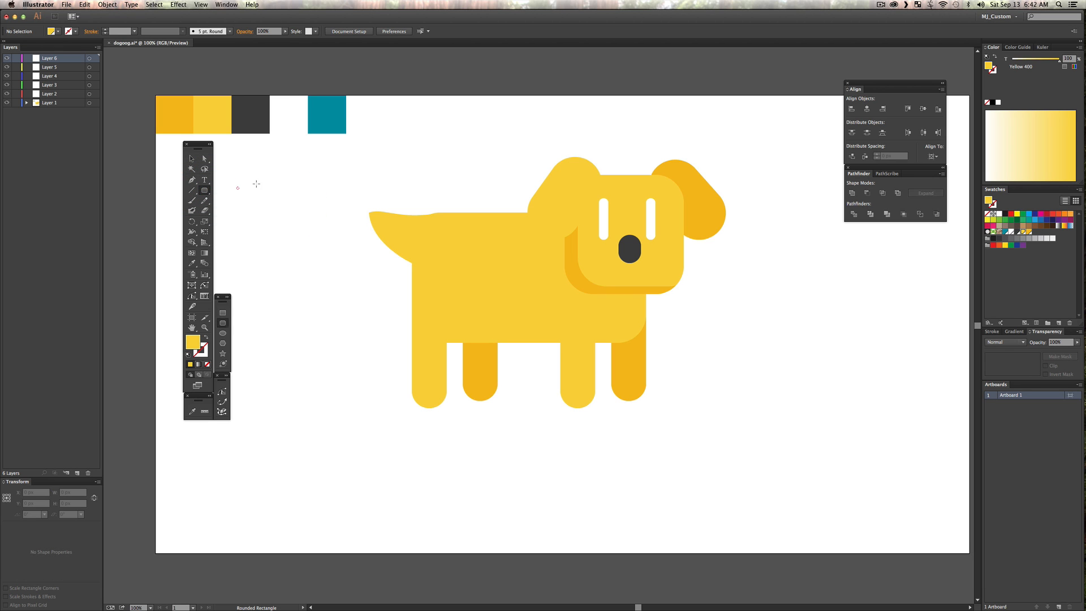
drag(289, 152, 823, 460)
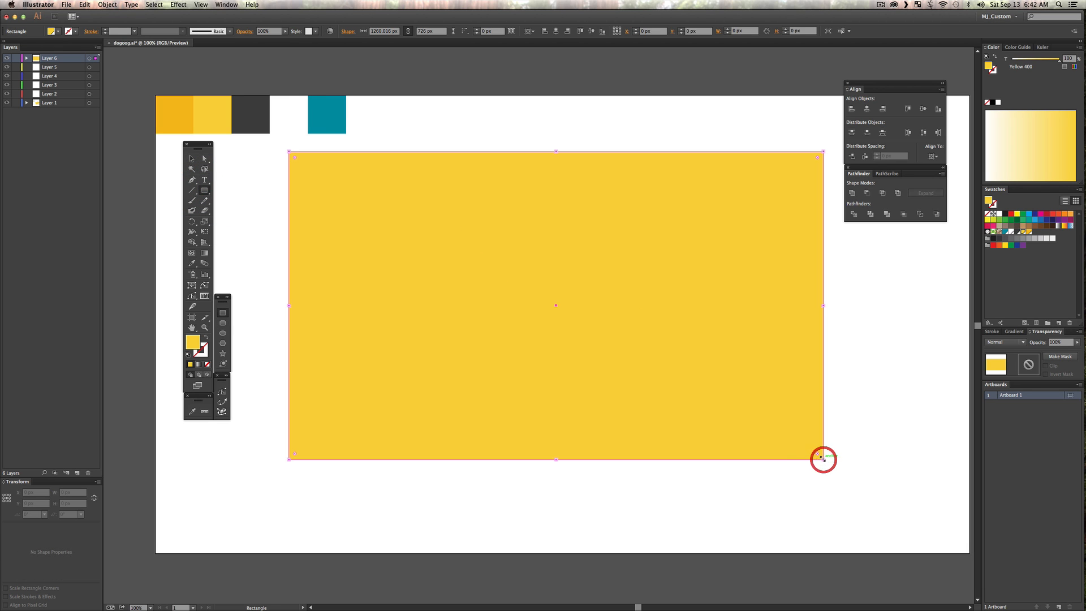
key(i)
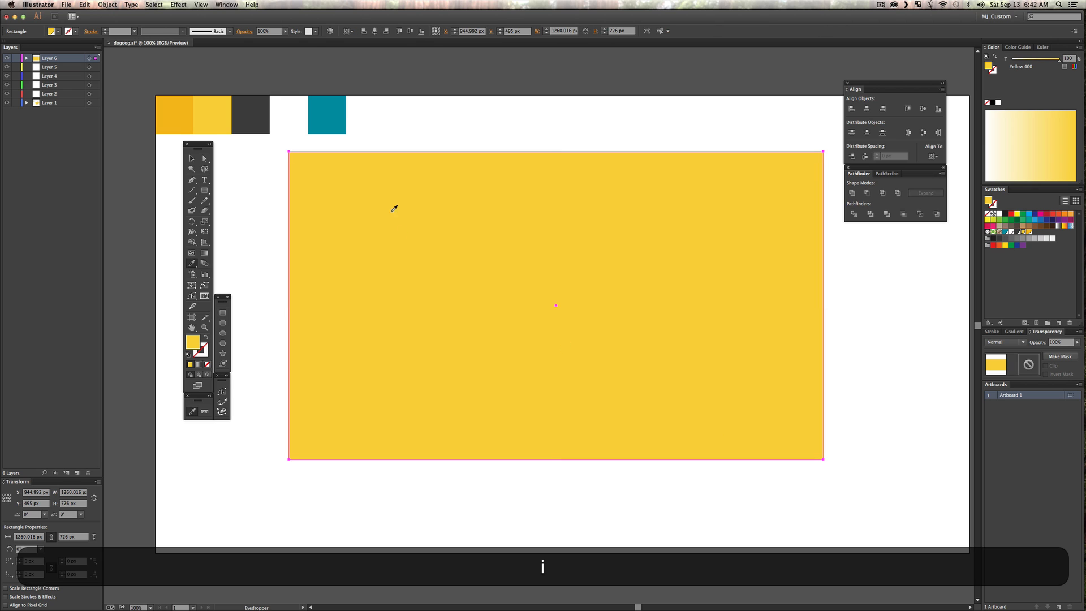
click(333, 106)
key(v)
click(465, 112)
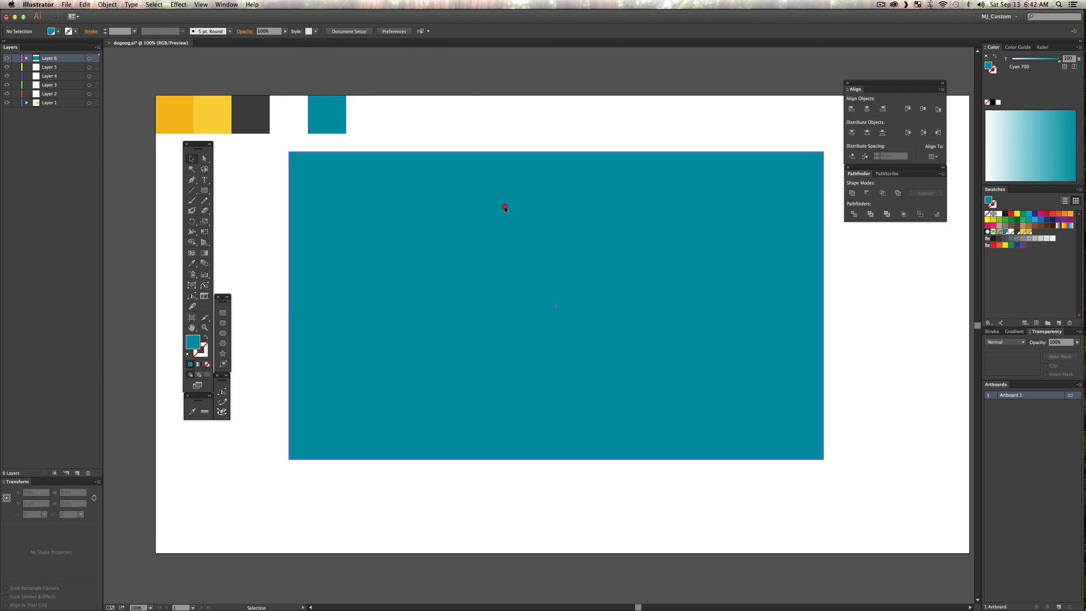
Place the teal rectangle behind the dog by moving Layer 6 below Layer 1.
key(shift+v)
click(496, 179)
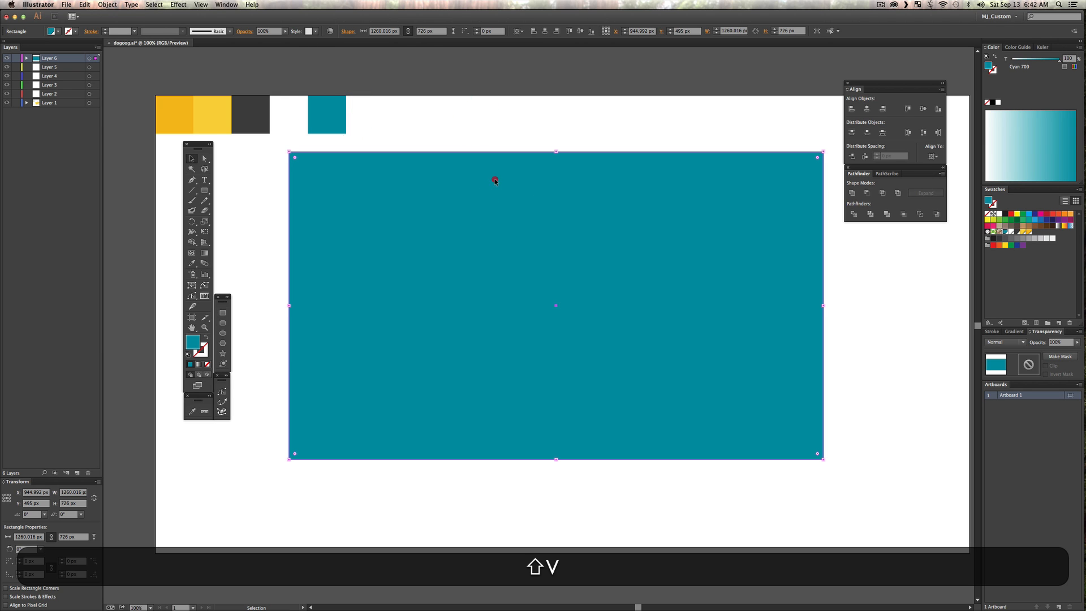
key(shift+super)
key(shift+super+bracketleft)
key(v)
drag(57, 59, 53, 115)
key(v)
click(584, 134)
Rename the teal rectangle's layer as bg and lock it.
double_click(53, 103)
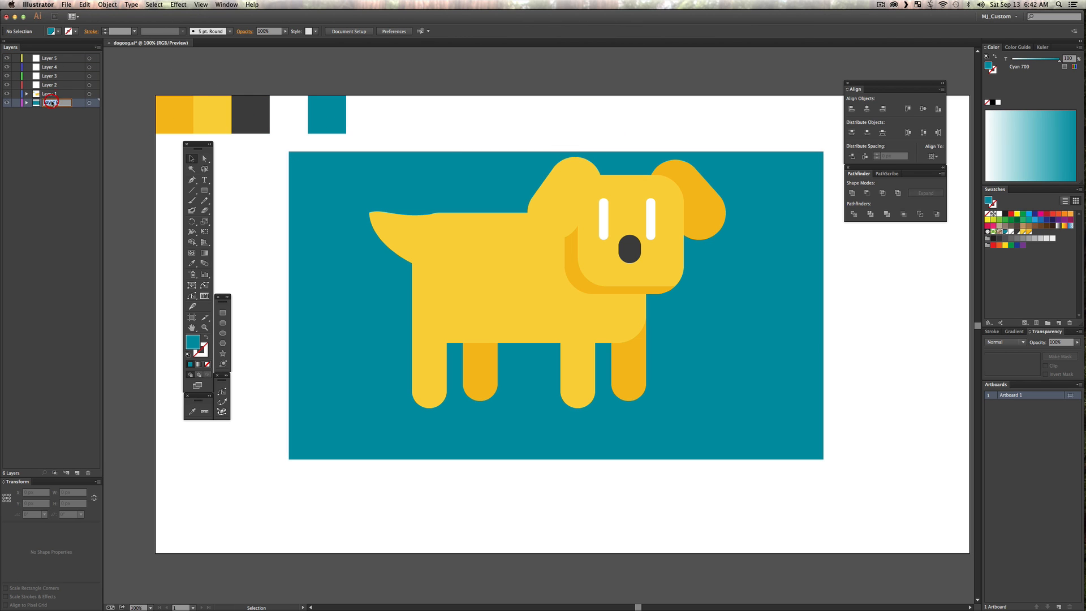
text(bg)
key(Return)
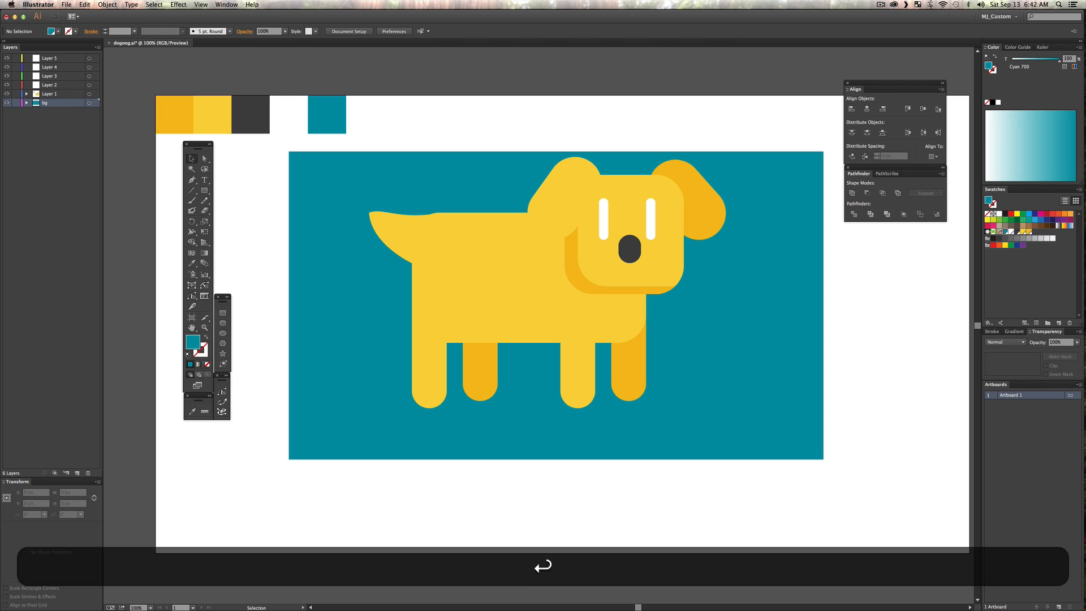
click(16, 102)
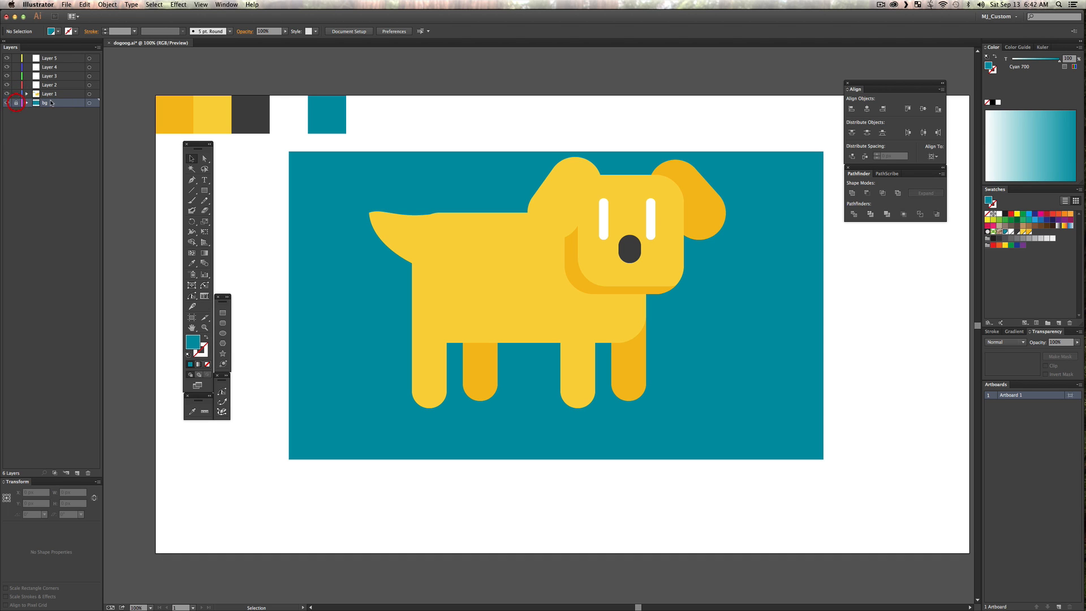
Move the two darker back legs from Layer 1 to Layer 2.
key(v)
click(456, 108)
click(626, 381)
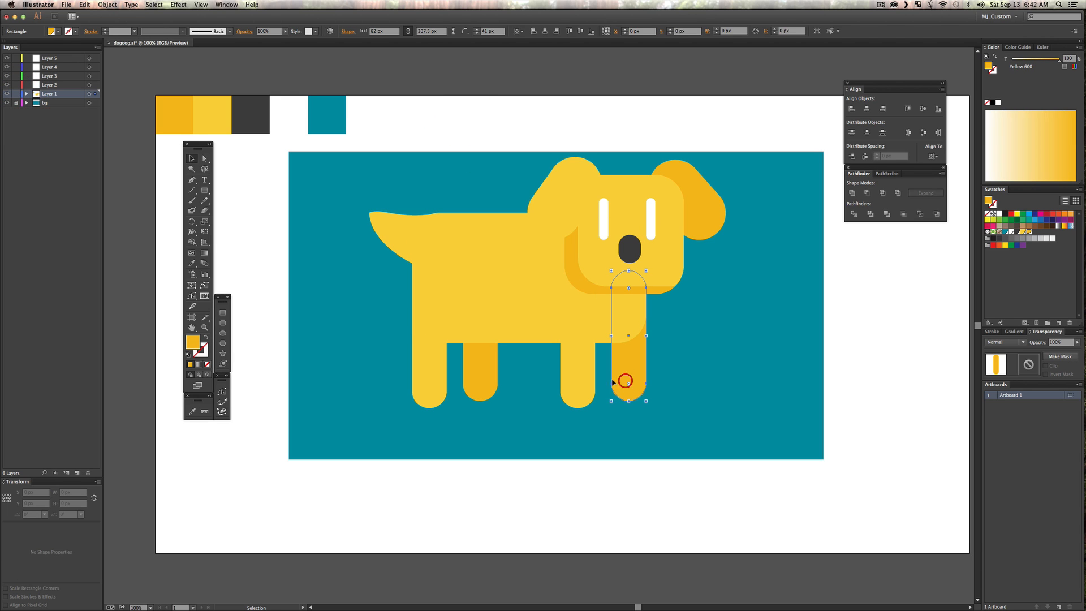
shift+click(492, 374)
shift+click(492, 374)
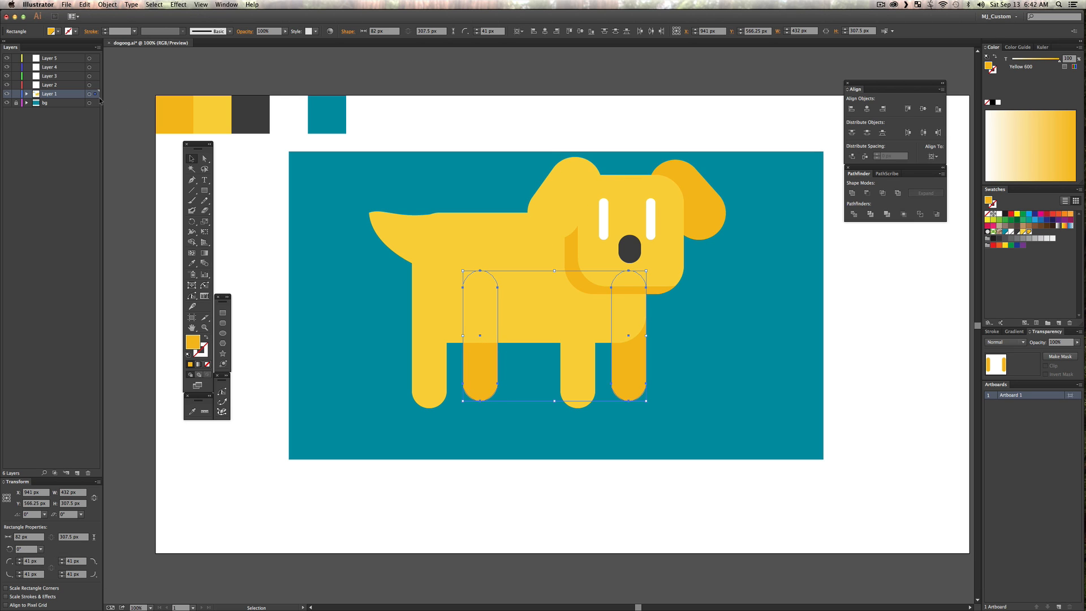
drag(93, 88, 94, 85)
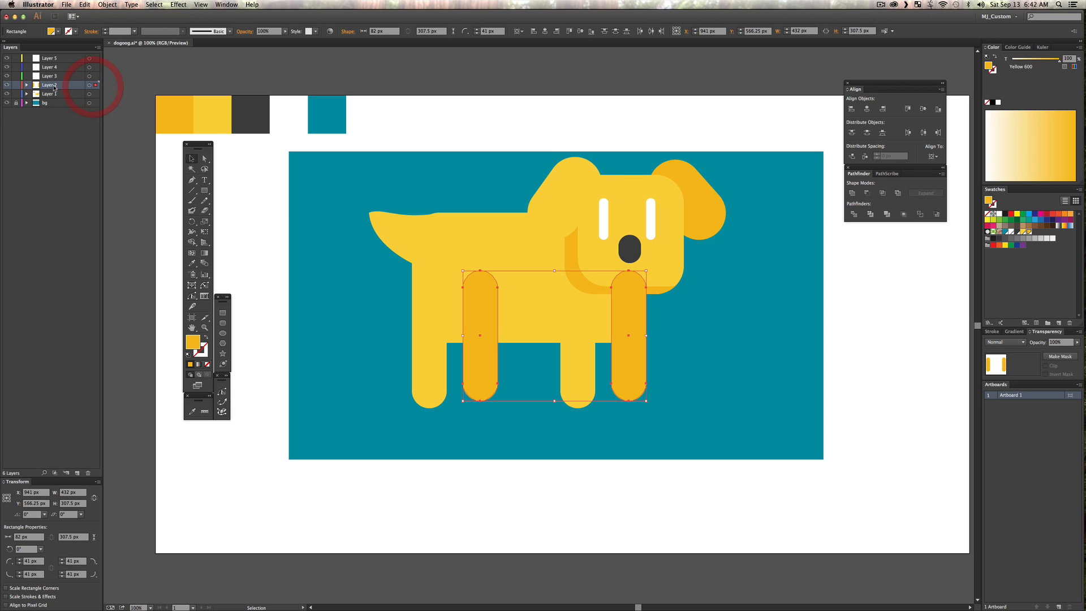
Move the two lighter front legs from Layer 1 to Layer 3.
click(586, 366)
shift+click(438, 363)
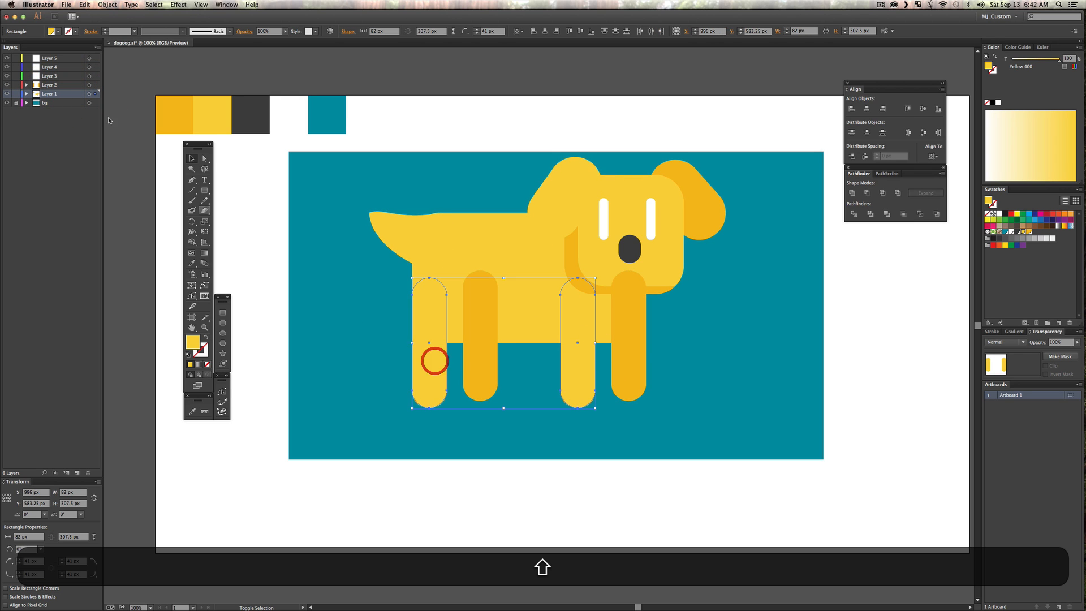
drag(96, 97, 94, 77)
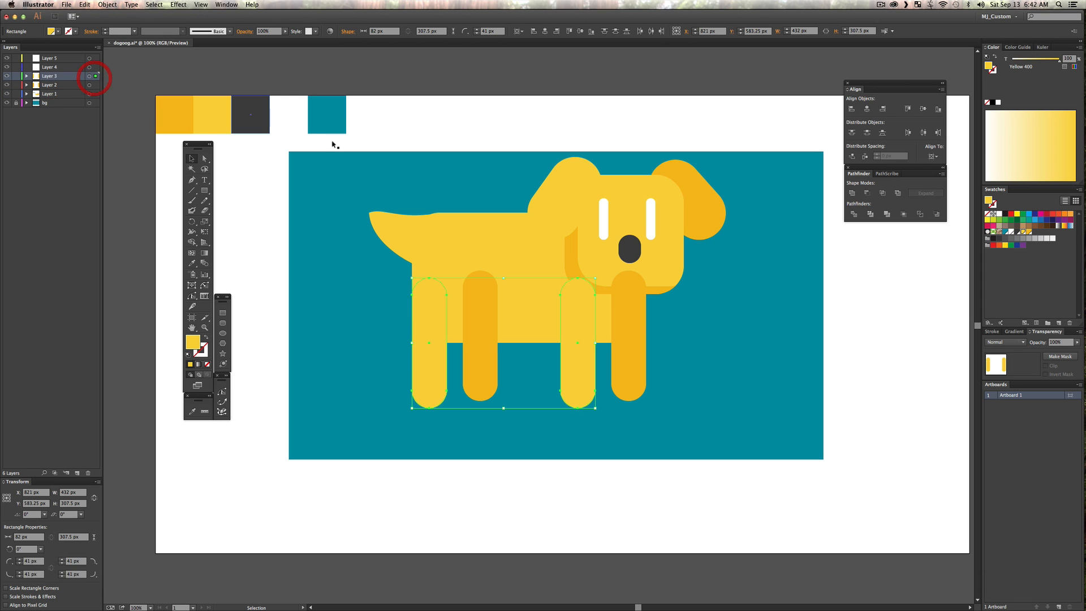
Move the dog's body rectangle from Layer 1 to Layer 4.
click(479, 222)
key(v)
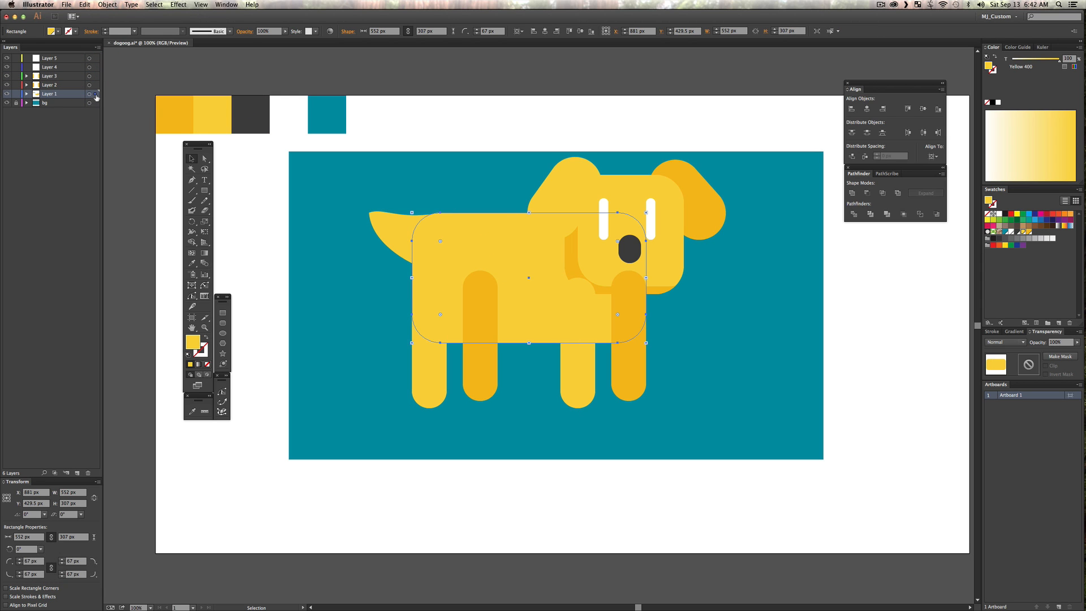
drag(92, 70, 92, 67)
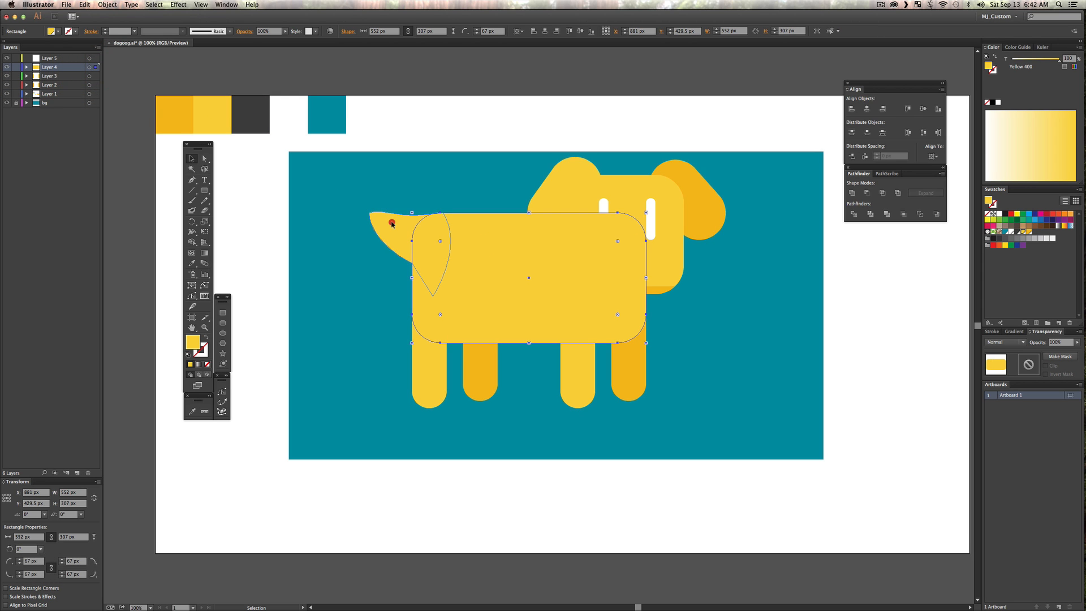
Move the tail path from Layer 1 to Layer 5.
click(95, 67)
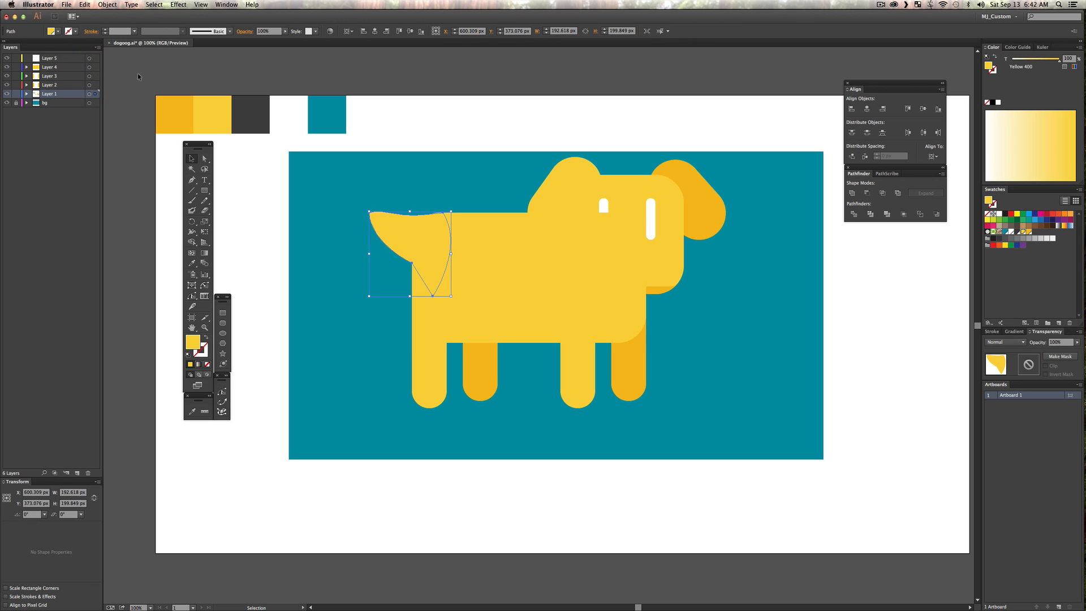
click(467, 179)
click(381, 226)
drag(90, 68, 96, 58)
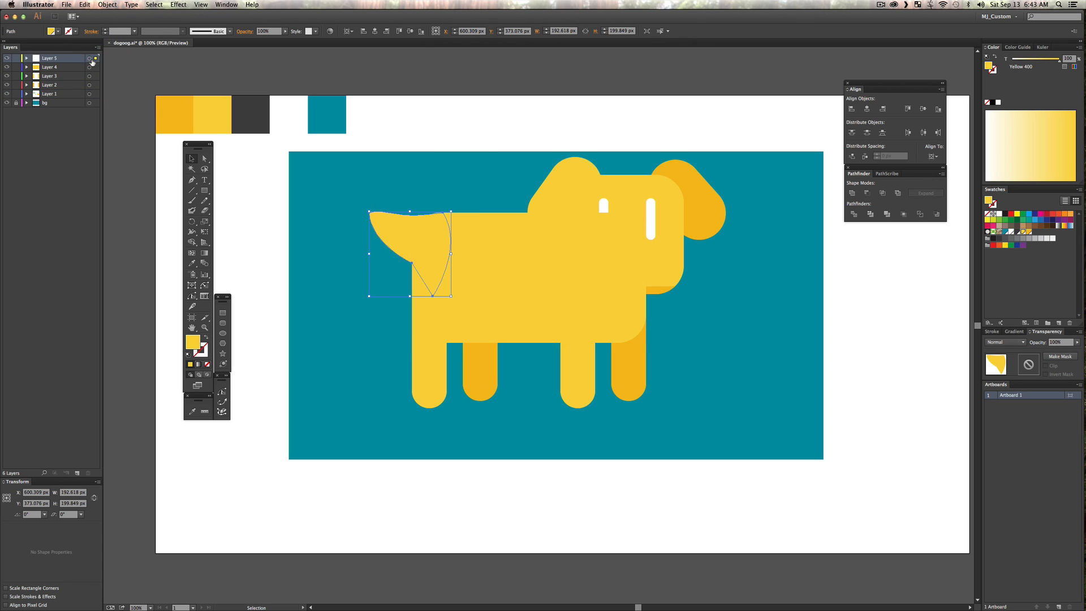
Bring Layer 1 with the head shapes to the top of the layer stack.
click(64, 151)
click(53, 95)
drag(54, 95, 54, 34)
key(v)
click(737, 119)
Add two new layers above Layer 1 and move the ear nearest the tail to Layer 8.
click(574, 170)
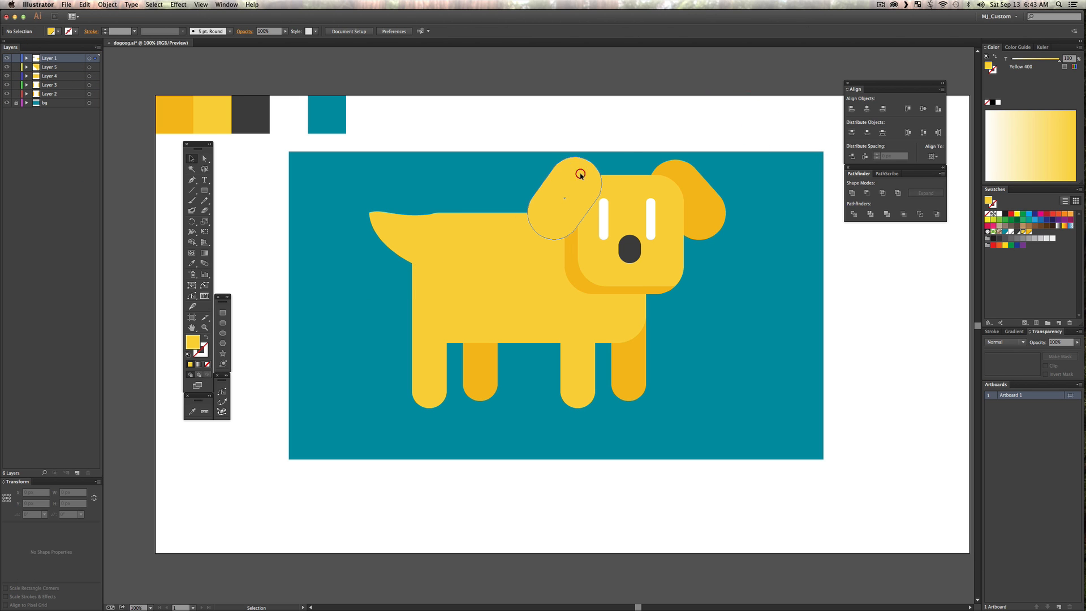
click(77, 473)
click(77, 473)
key(v)
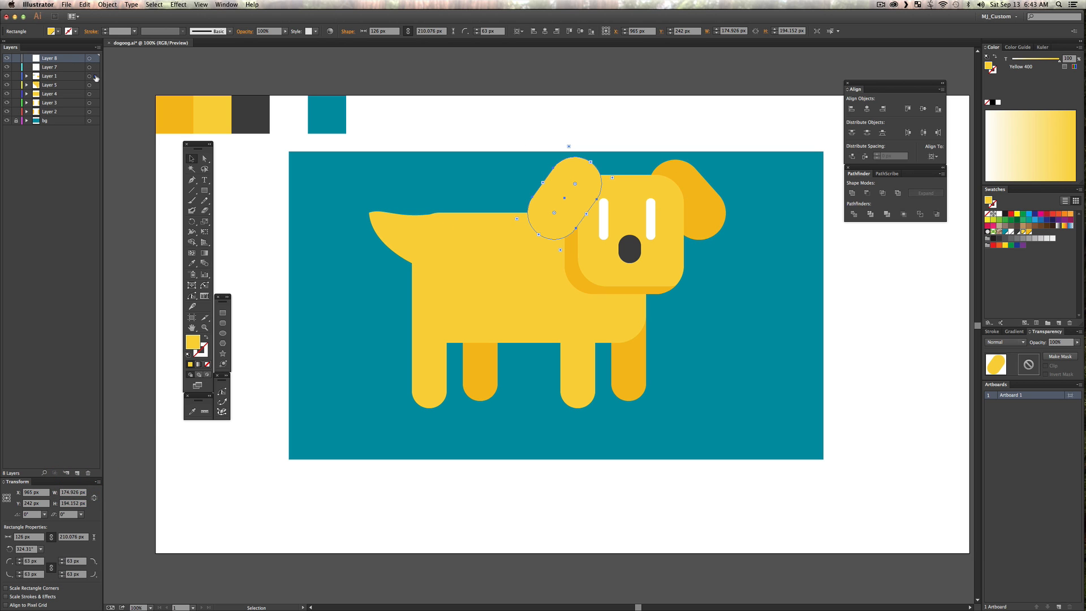
drag(96, 60, 96, 58)
key(v)
click(548, 111)
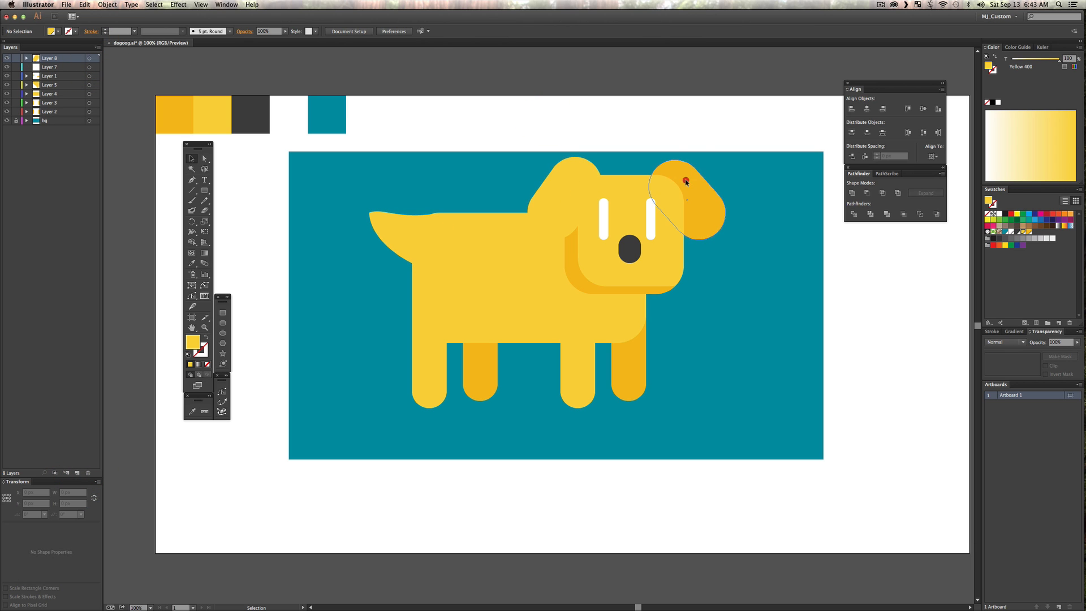
Move the other ear to Layer 7 and check the two ear layers.
click(685, 180)
drag(95, 67, 95, 68)
key(v)
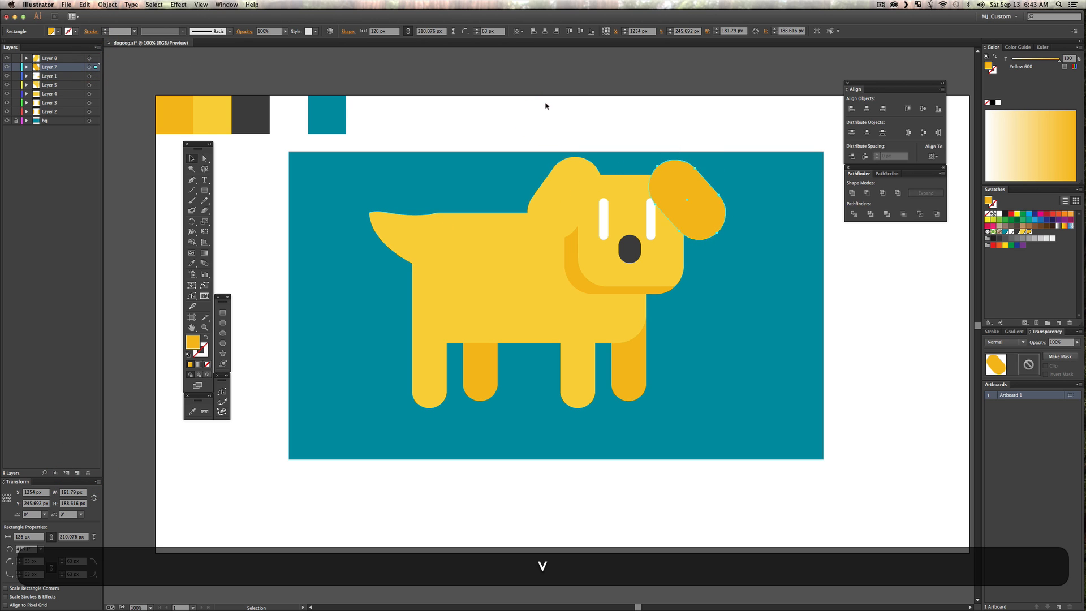
click(545, 104)
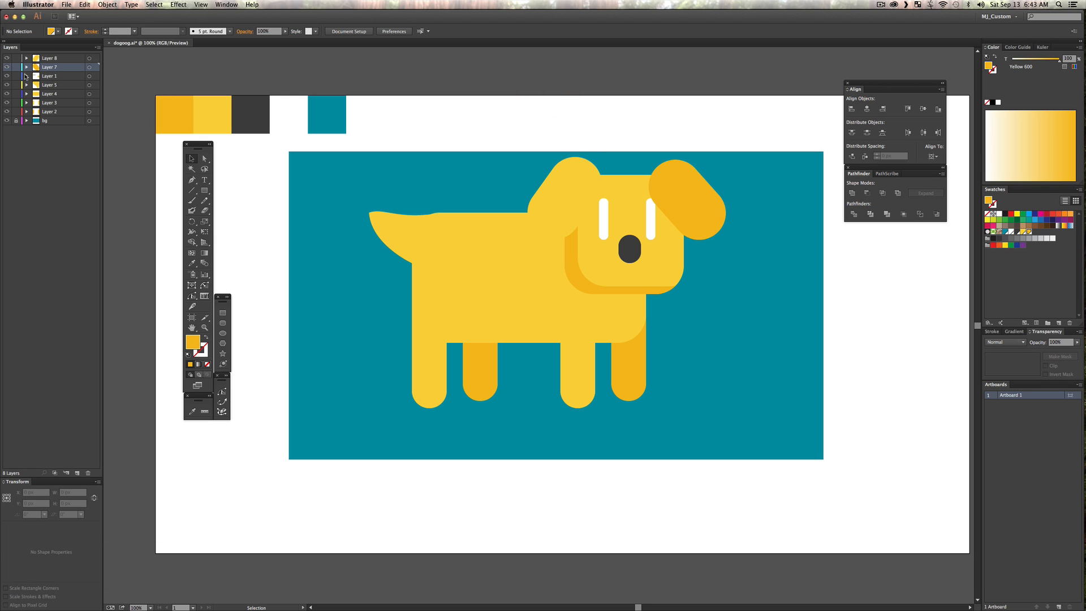
mouse_move(6, 67)
mouse_down()
mouse_move(6, 58)
mouse_move(11, 145)
mouse_move(6, 58)
mouse_up()
key(v)
click(577, 116)
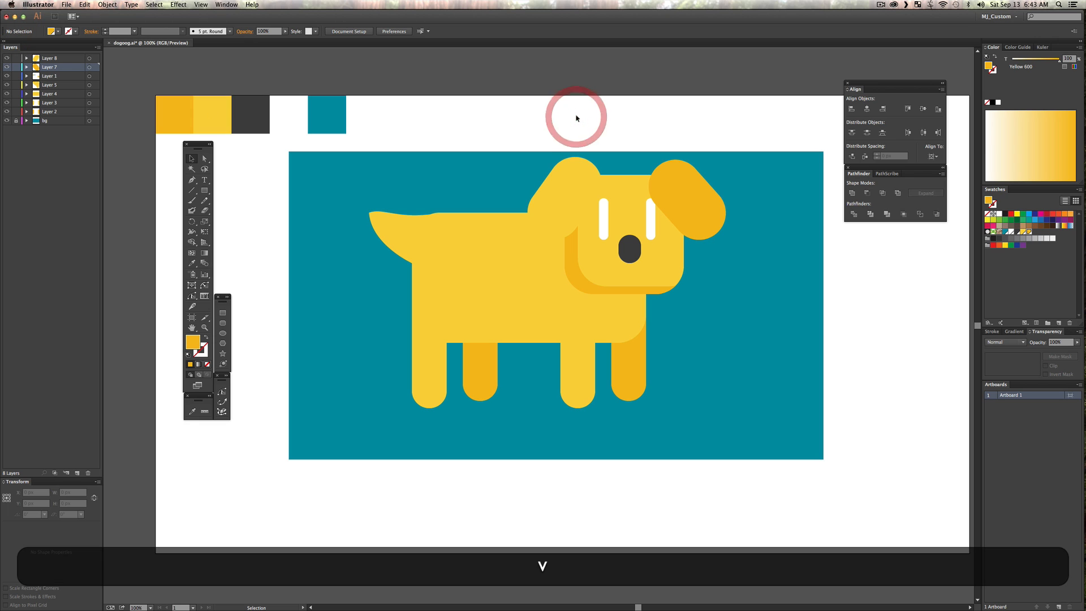
Fill the ear nearest the tail with the Yellow 600 sampled from the other ear.
click(552, 187)
key(i)
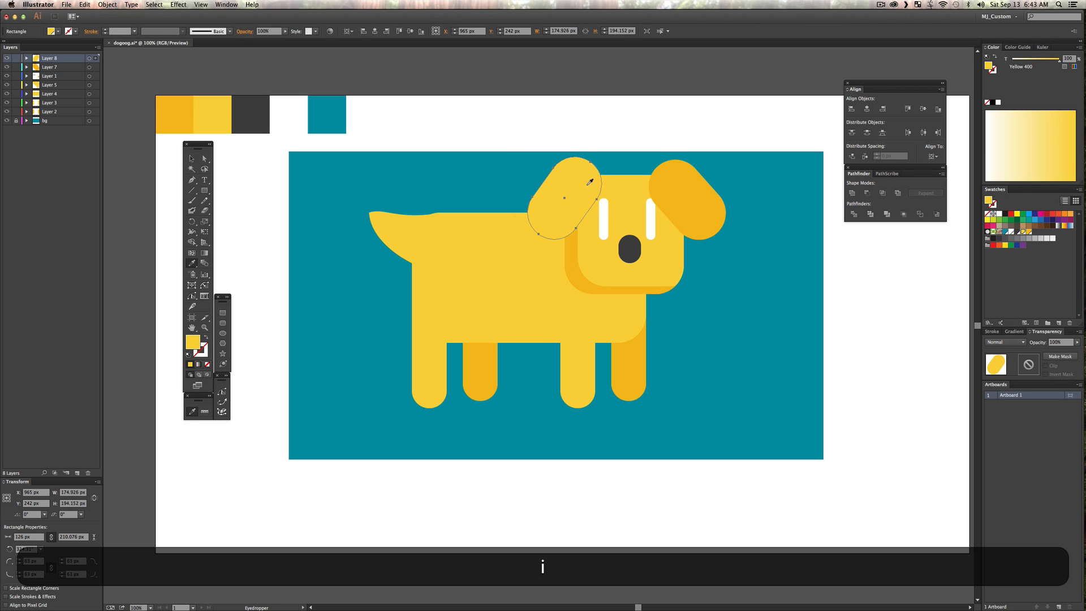
click(699, 202)
key(v)
click(664, 117)
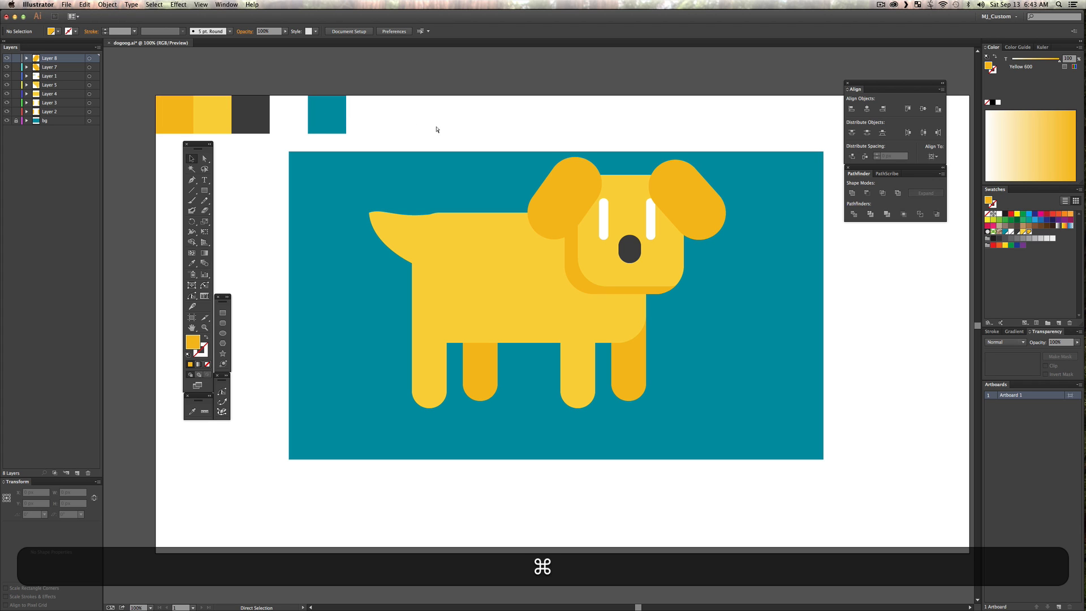
Save a copy of the document on the Desktop as doog.ai in Adobe Illustrator format.
key(shift+super+s)
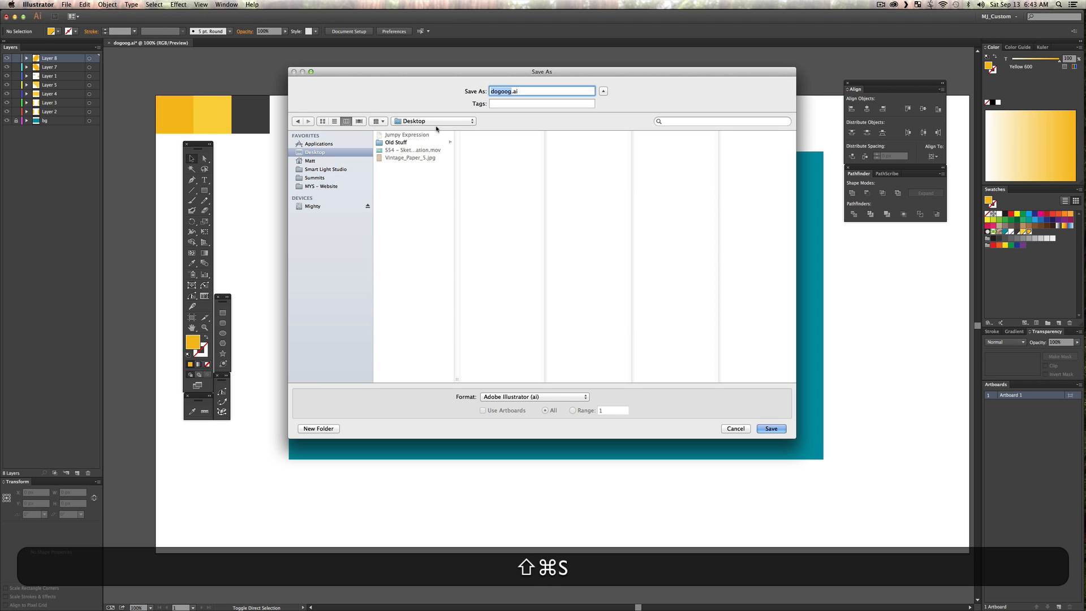
text(doog)
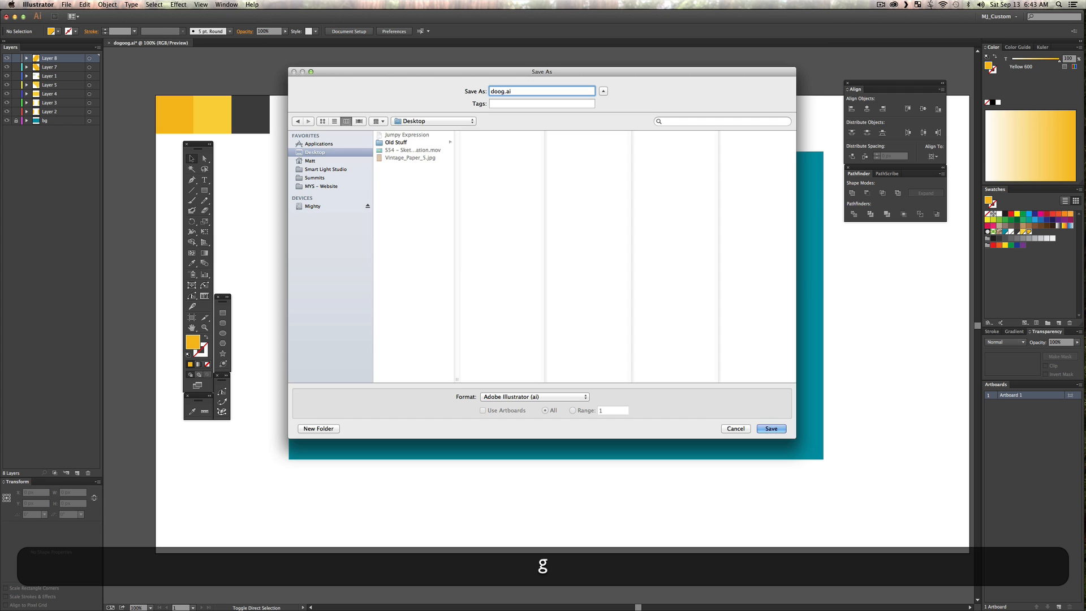
key(Return)
key(Return)
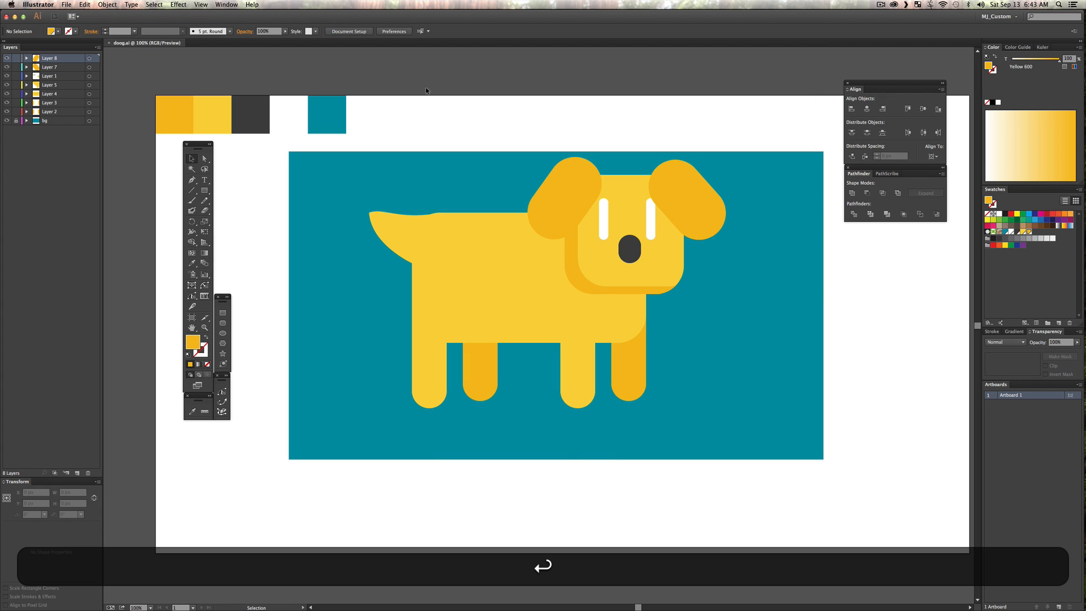
Switch to After Effects, import doog.ai from the Desktop as Composition – Retain Layer Sizes, and open the doog composition.
key(ctrl+Up)
click(785, 322)
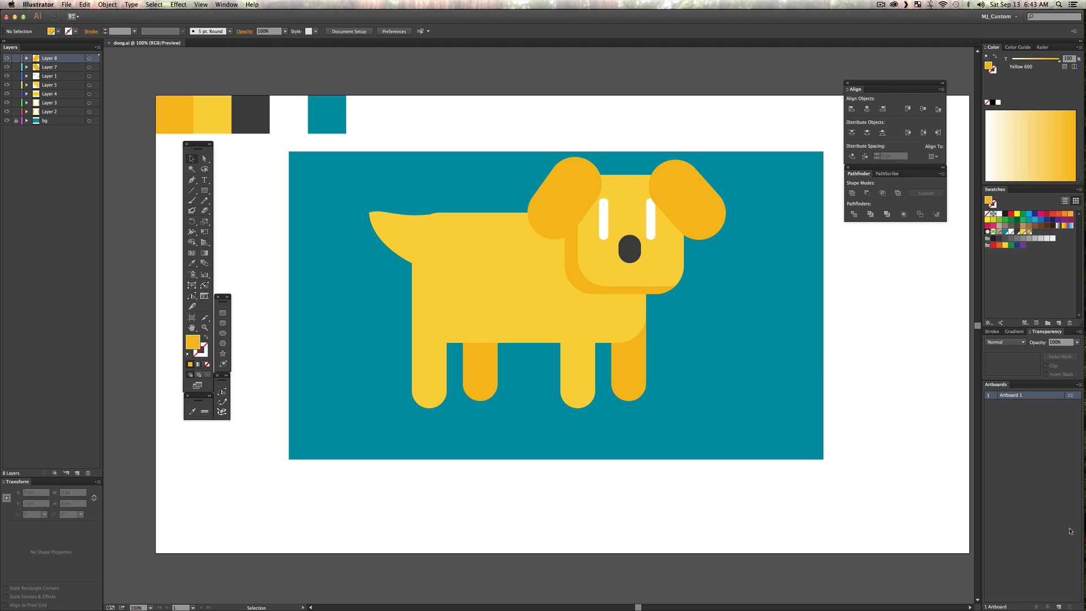
click(1075, 530)
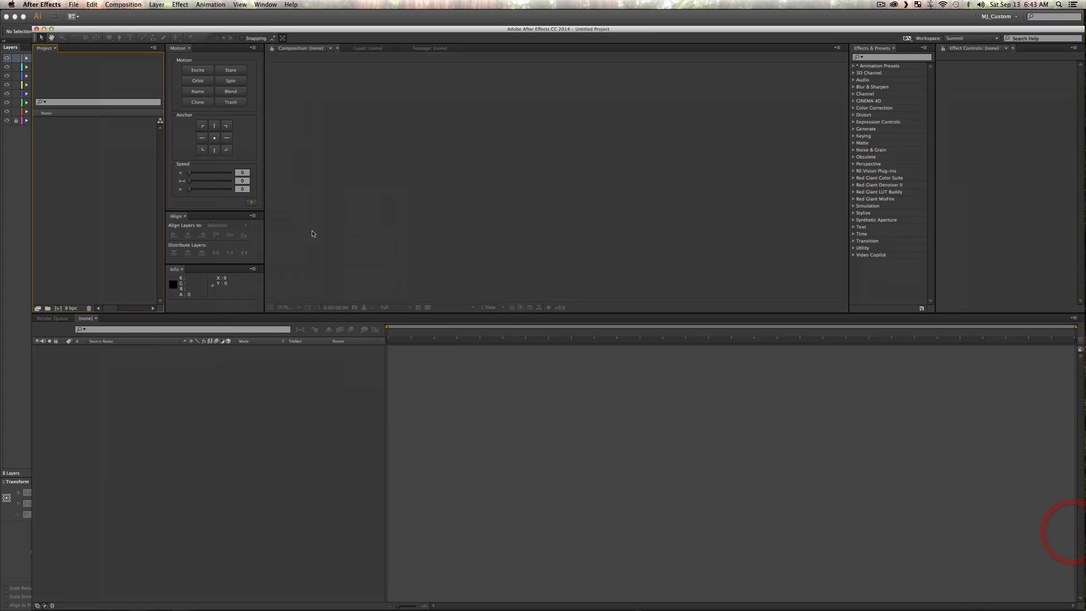
double_click(86, 178)
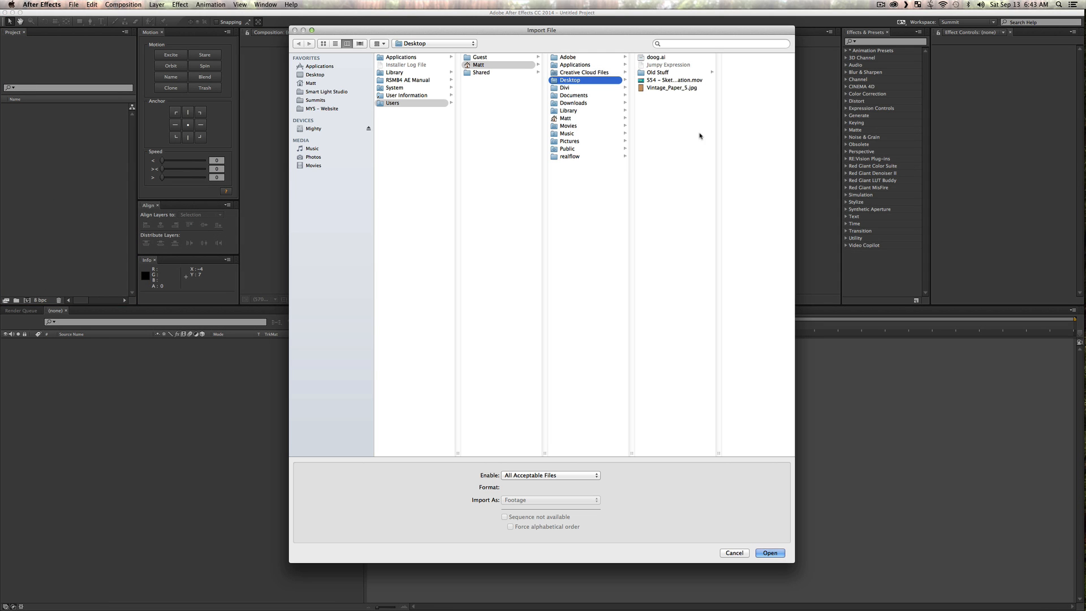
key(super+d)
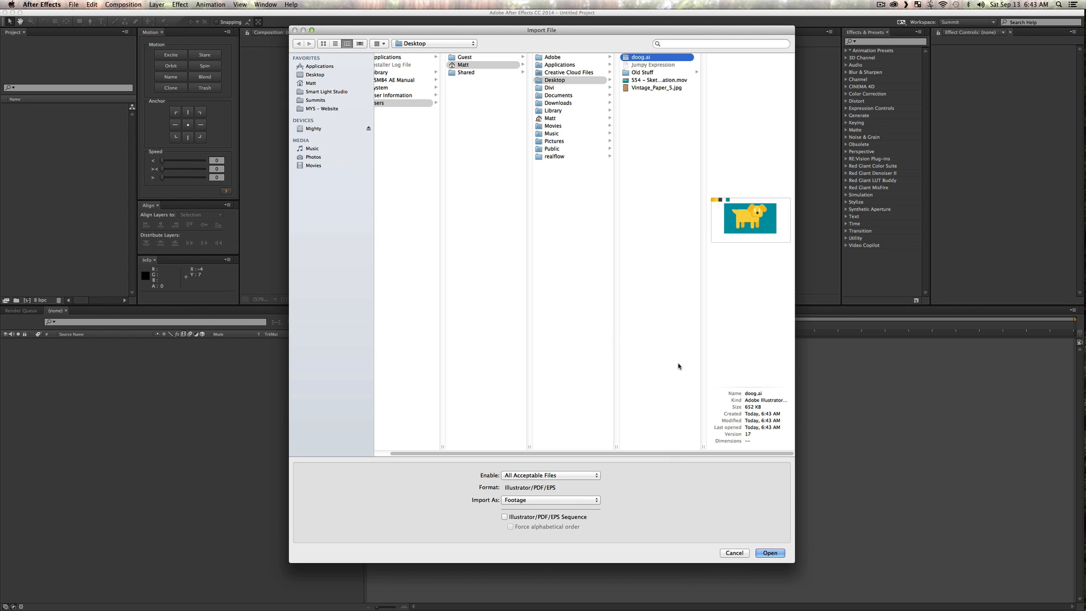
click(538, 500)
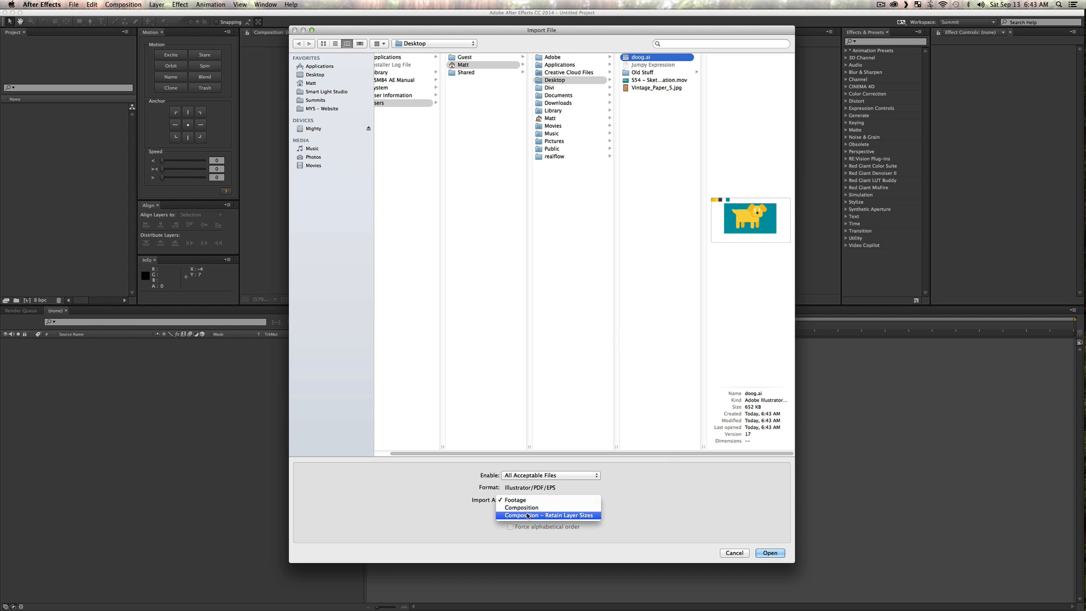
click(521, 514)
click(770, 552)
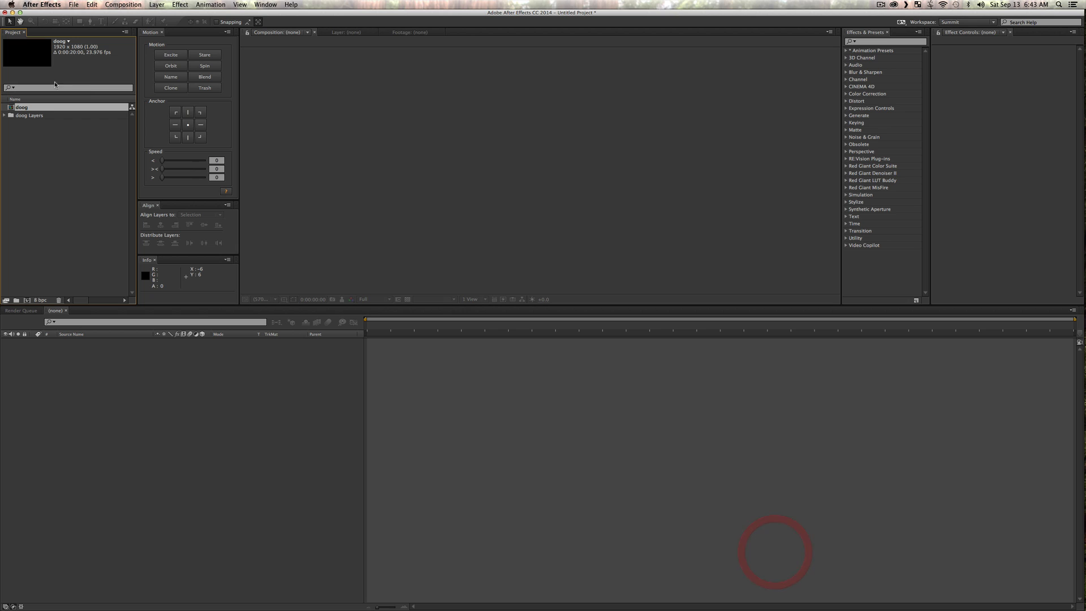
double_click(46, 110)
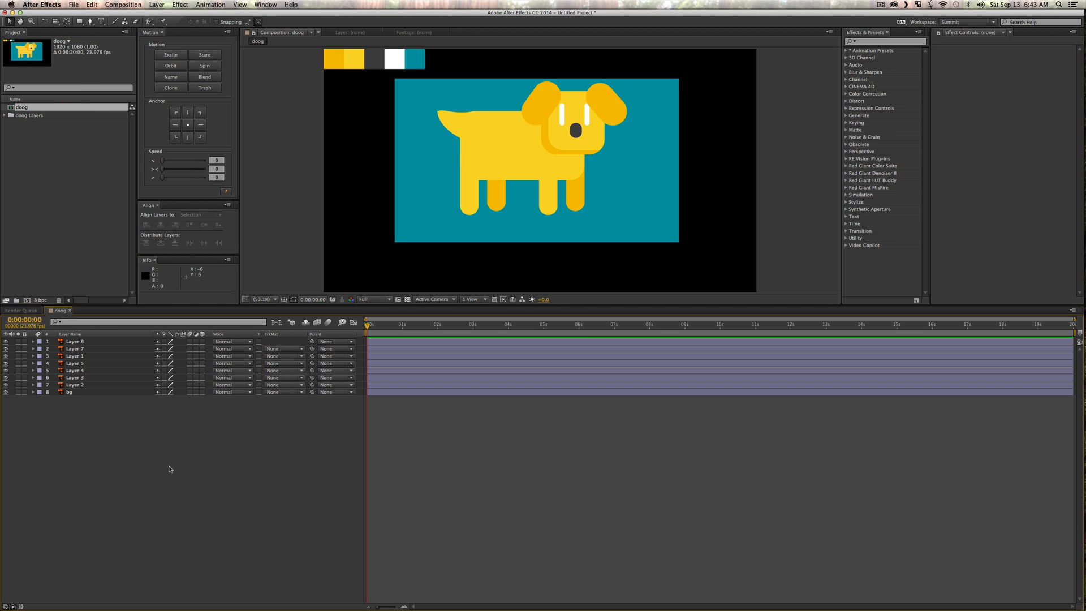
Try to remove the color swatches by deleting Layer 1, and undo the deletion.
click(170, 466)
click(382, 60)
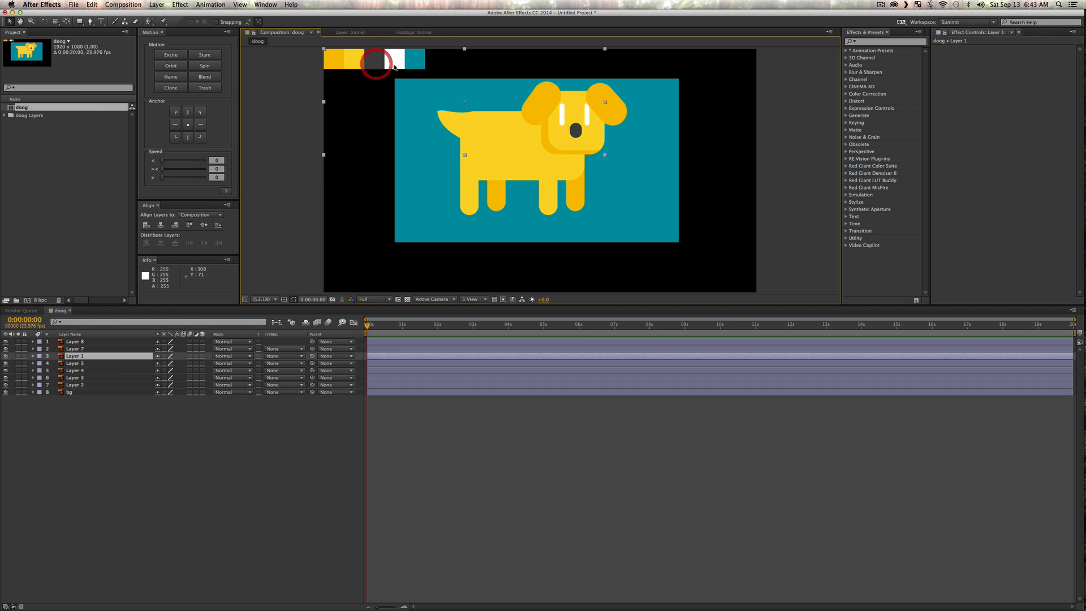
key(Delete)
key(super+z)
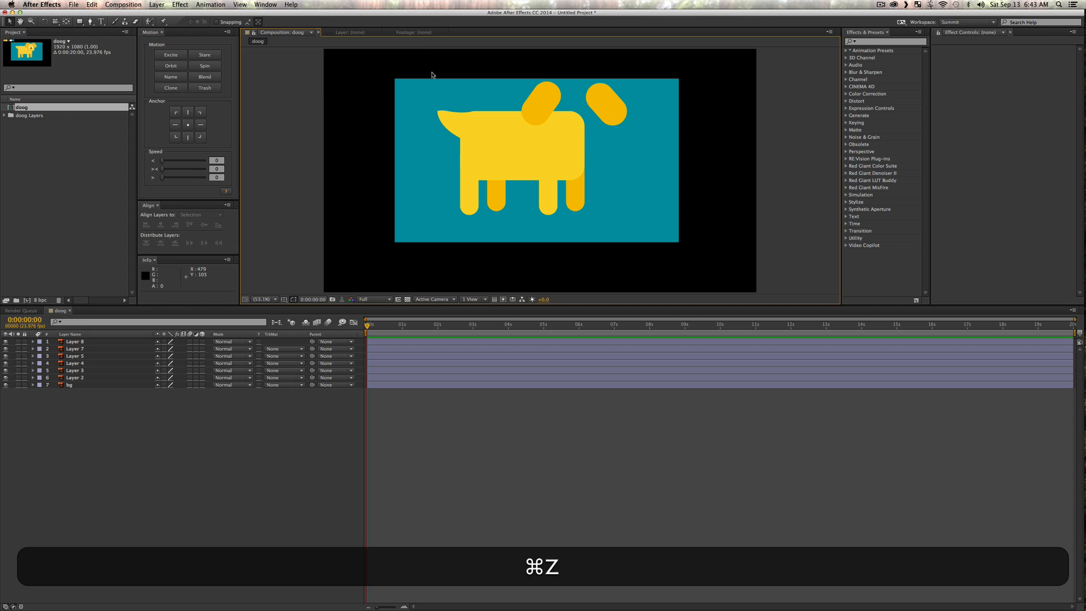
key(super+v)
key(v)
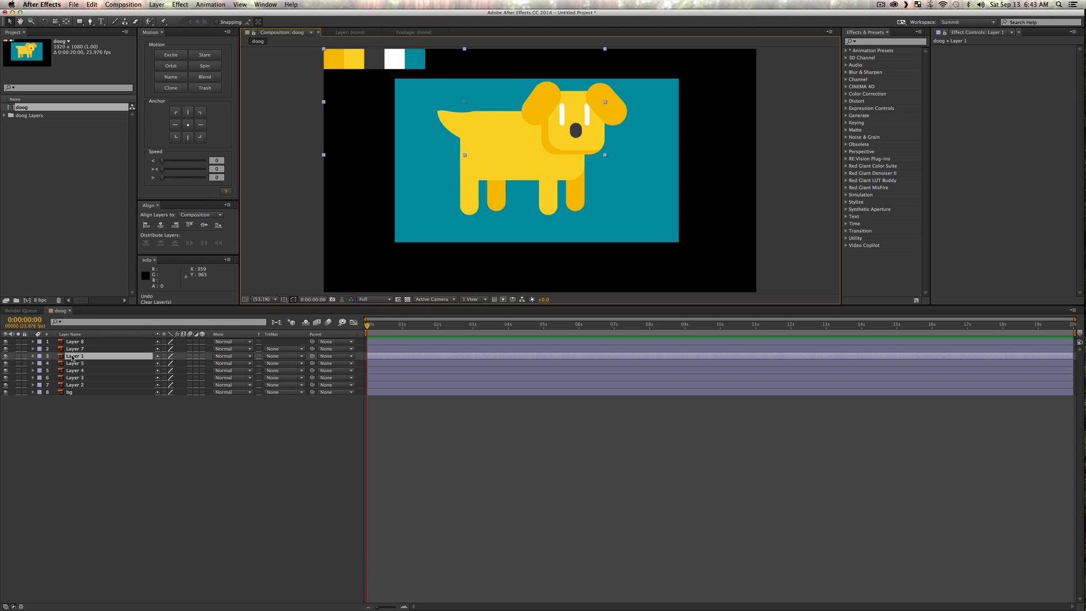
Try creating shapes from the vector artwork of Layer 1, and undo the conversion.
right_click(73, 358)
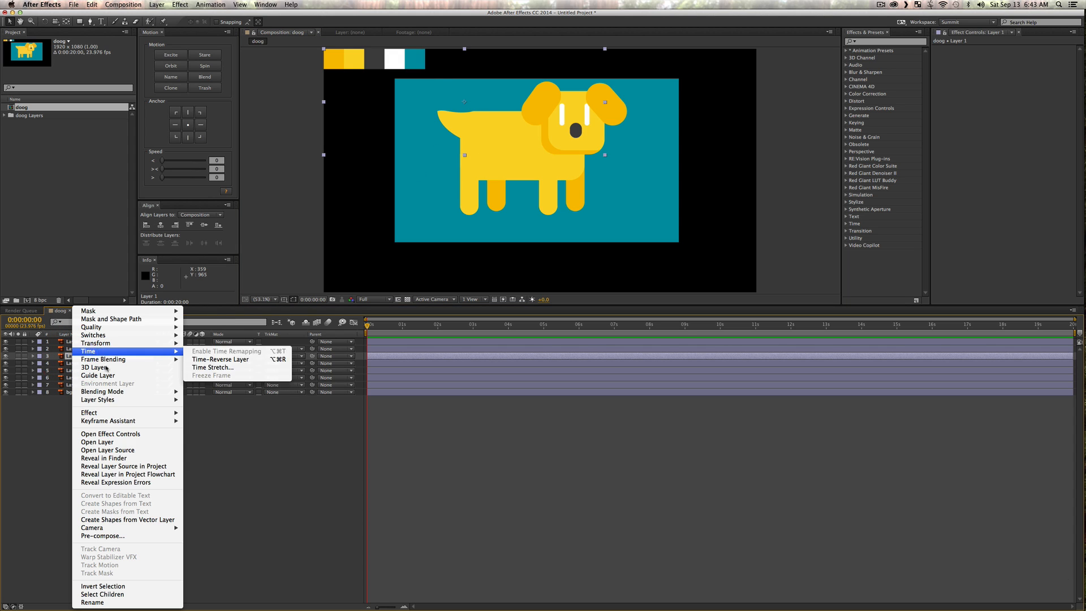
click(110, 519)
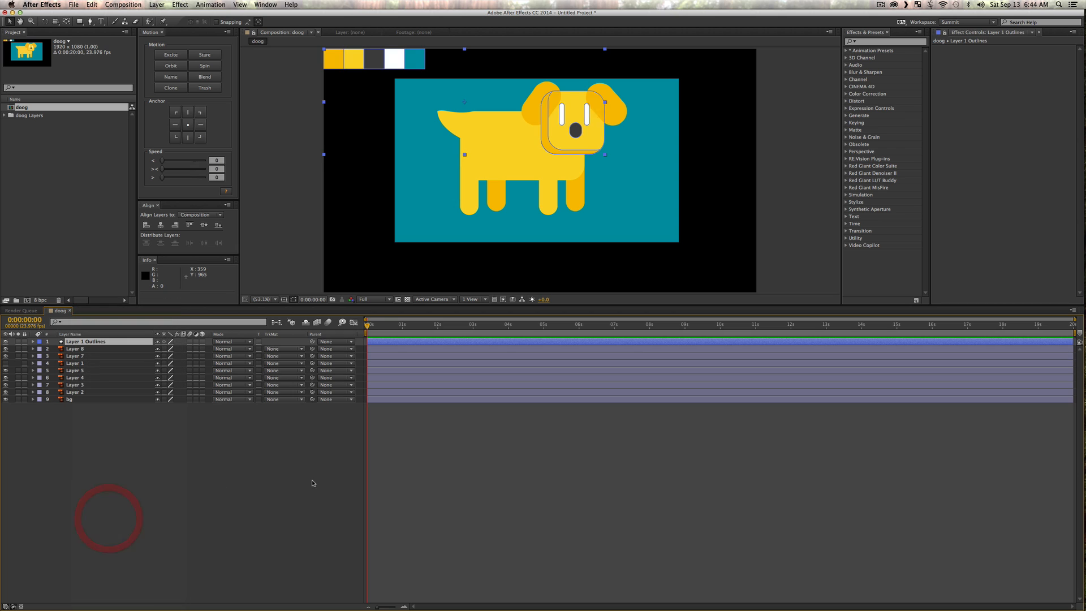
key(v)
key(super+z)
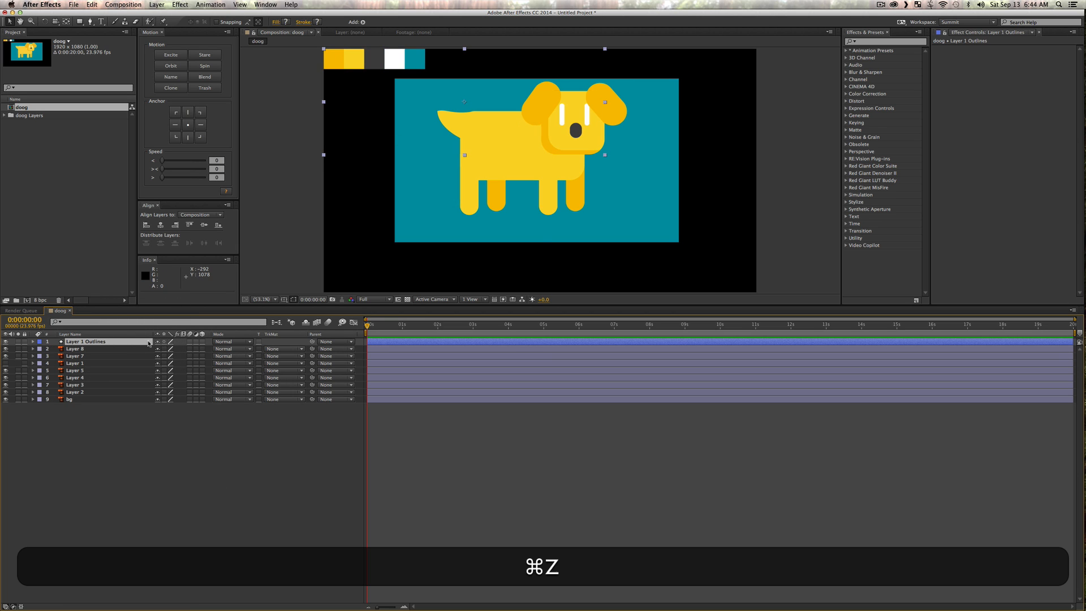
Switch to Illustrator, delete the row of color swatches above the teal background, and save the document.
click(213, 448)
key(ctrl+Up)
click(586, 241)
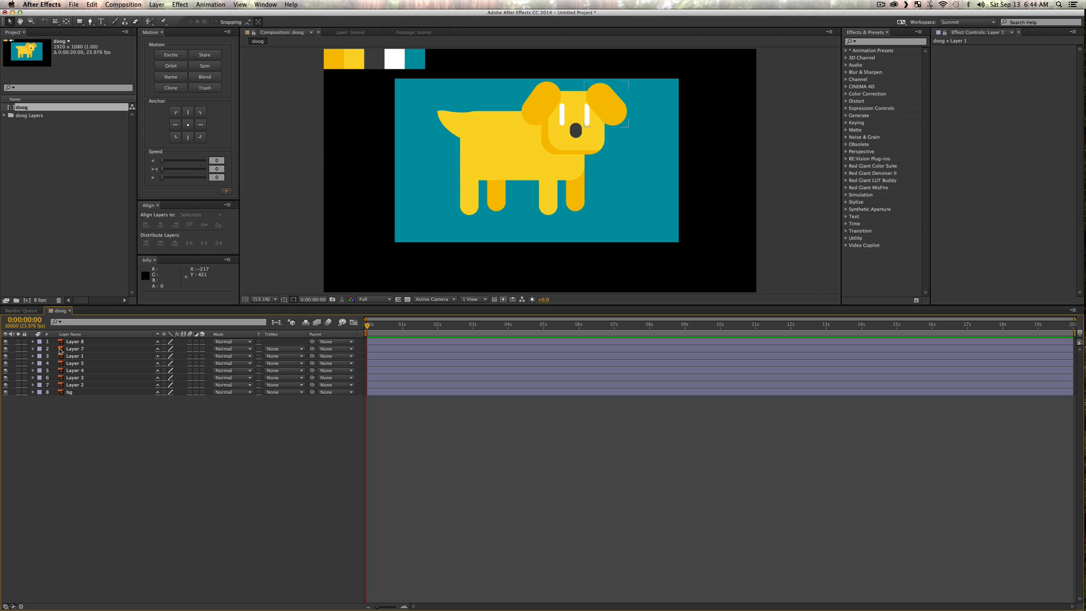
key(ctrl+Up)
click(255, 364)
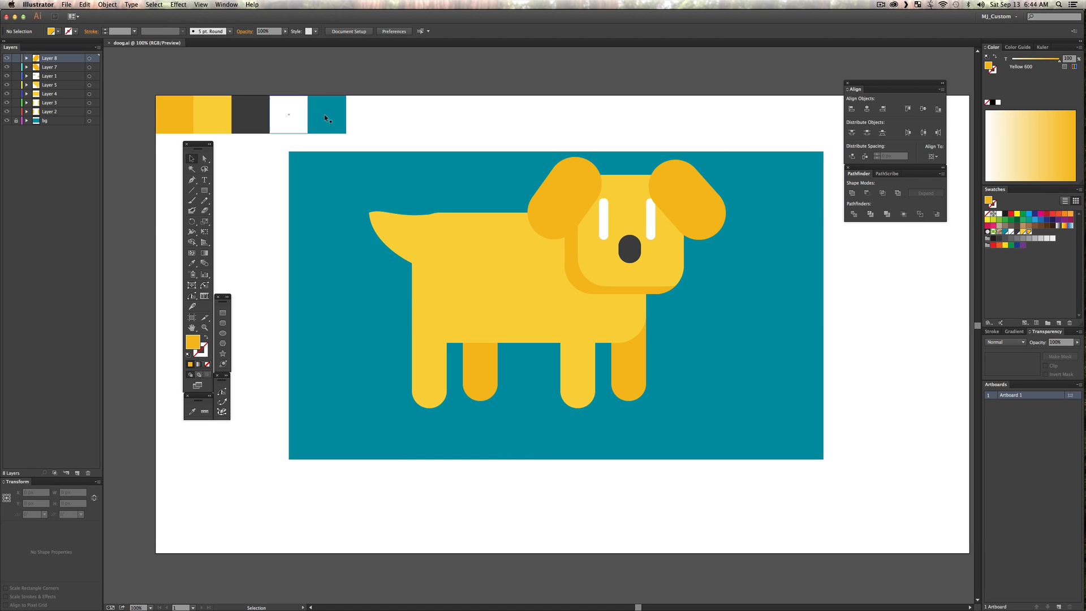
key(v)
drag(162, 107, 106, 87)
key(Delete)
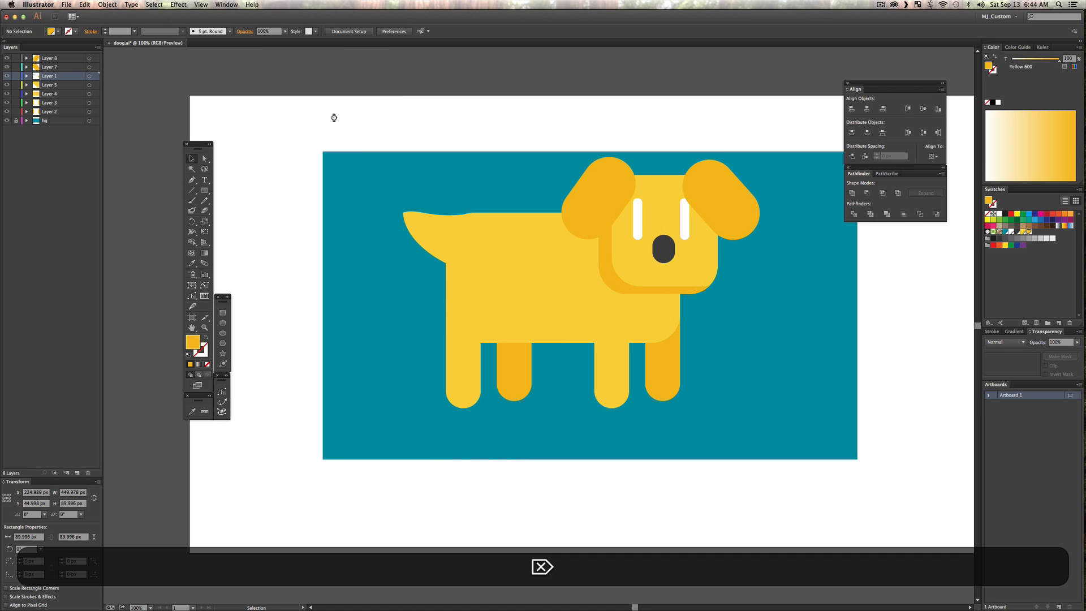
key(super+s)
Switch back to After Effects and move the dog's head on Layer 1 back into place between the two ears.
key(ctrl+Up)
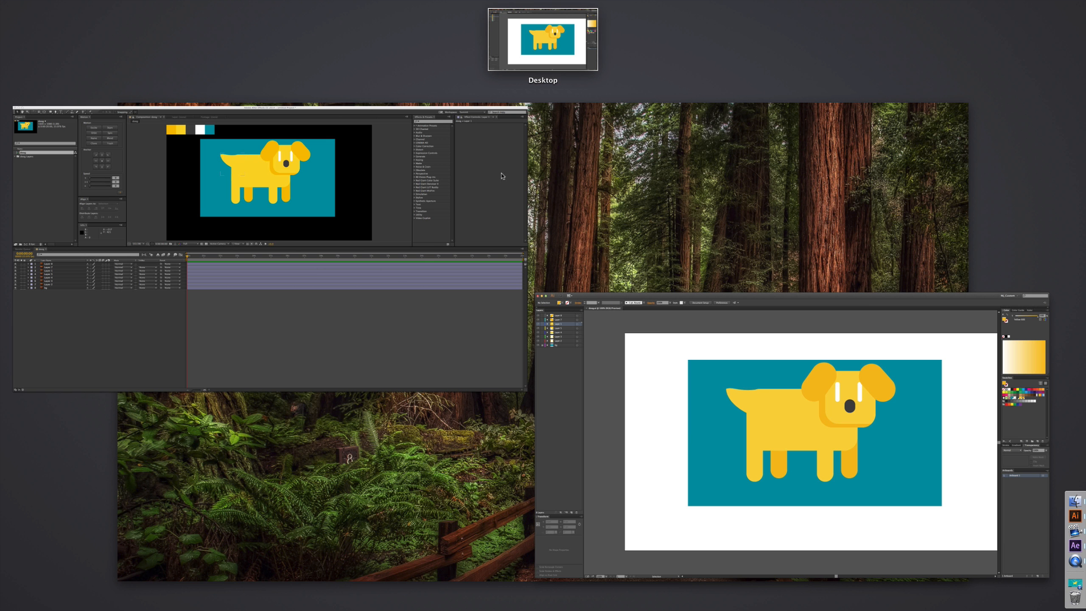
click(235, 218)
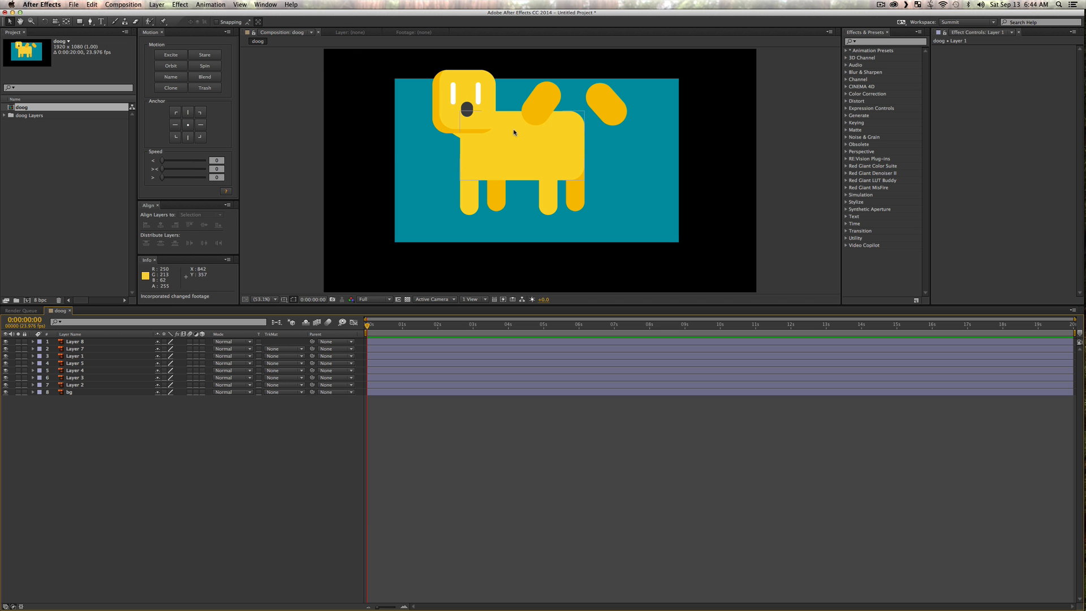
drag(467, 90, 574, 106)
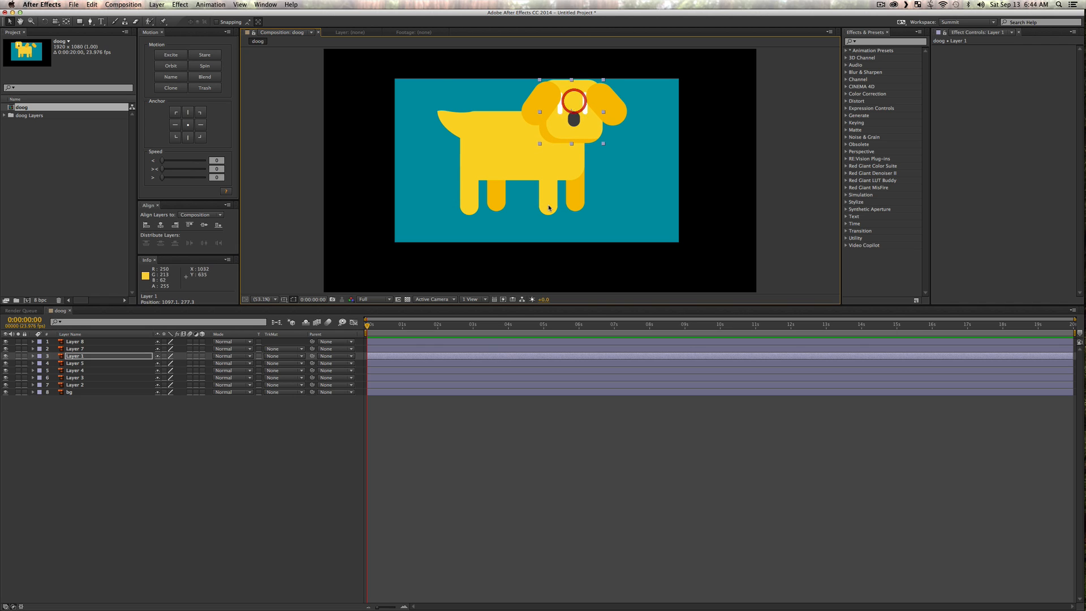
key(v)
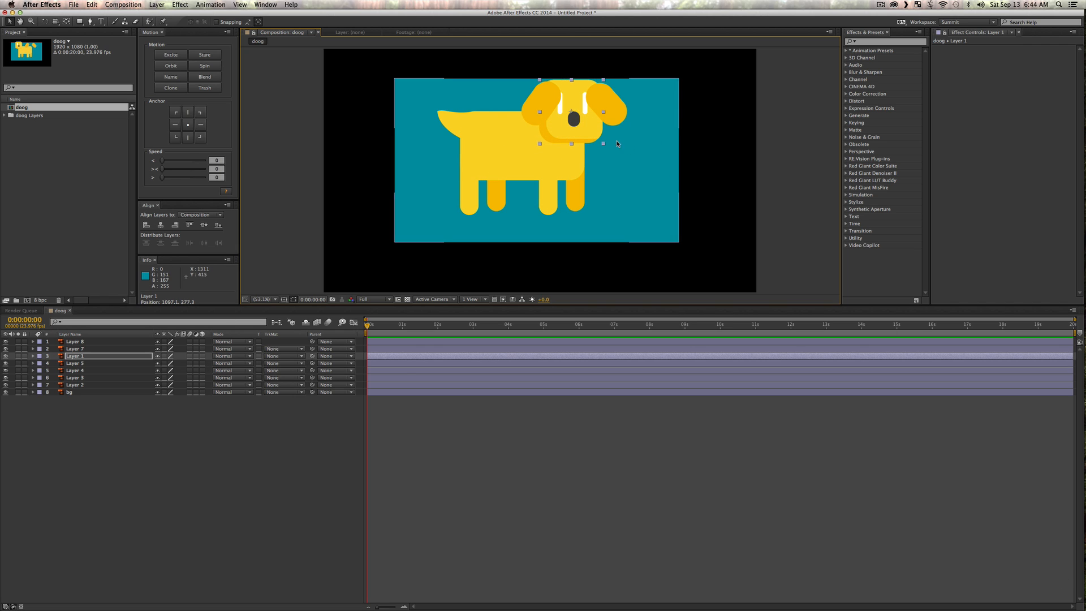
key(v)
click(141, 515)
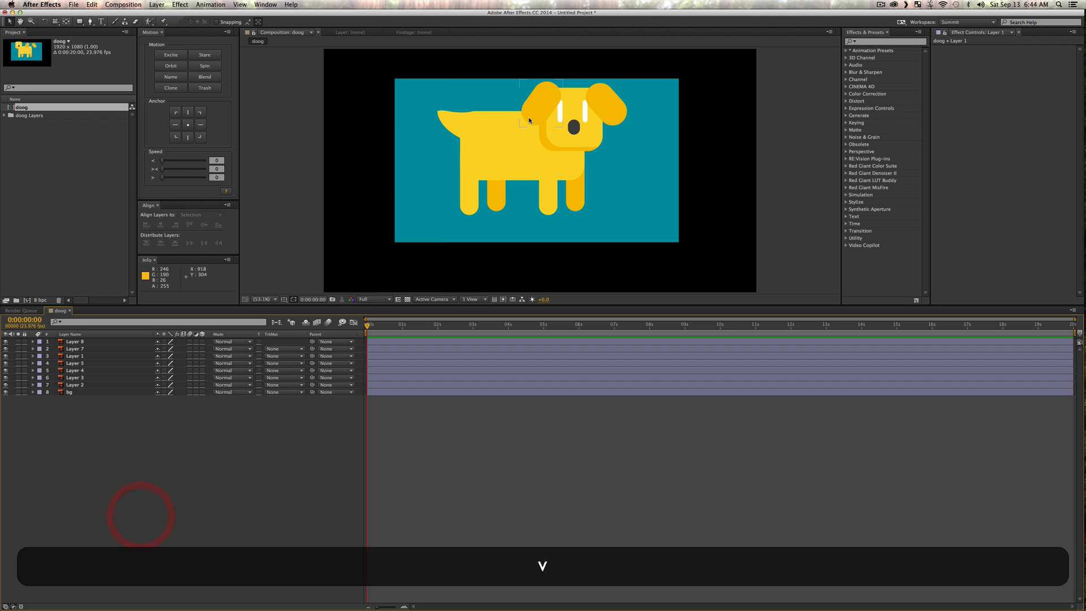
Scale the bg layer proportionally to about 193% so it fills the whole frame, and lock it.
click(424, 231)
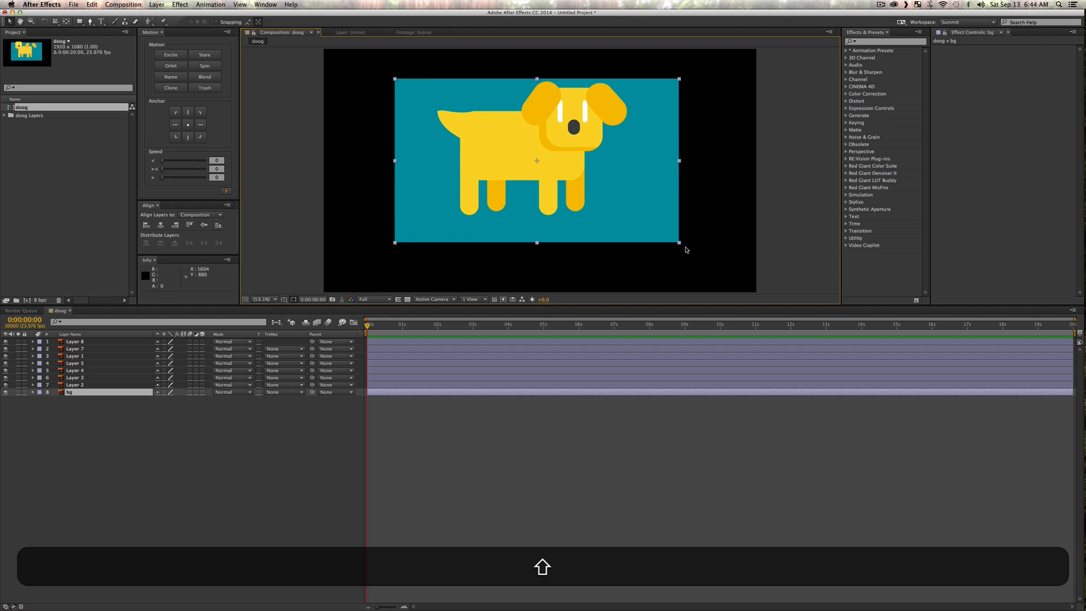
drag(680, 244, 811, 328)
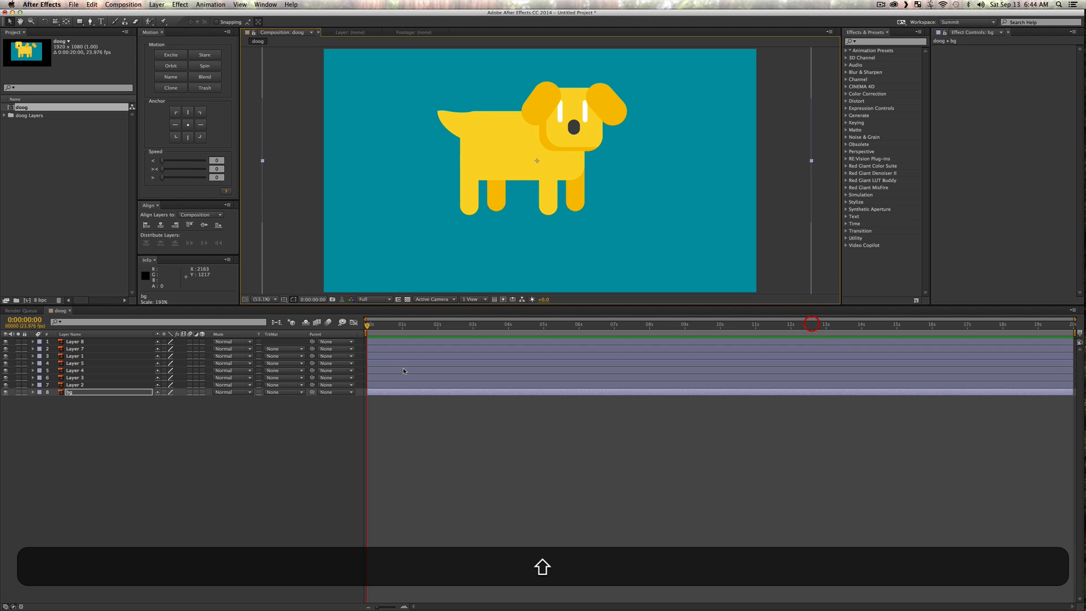
key(shift+v)
click(33, 392)
click(164, 443)
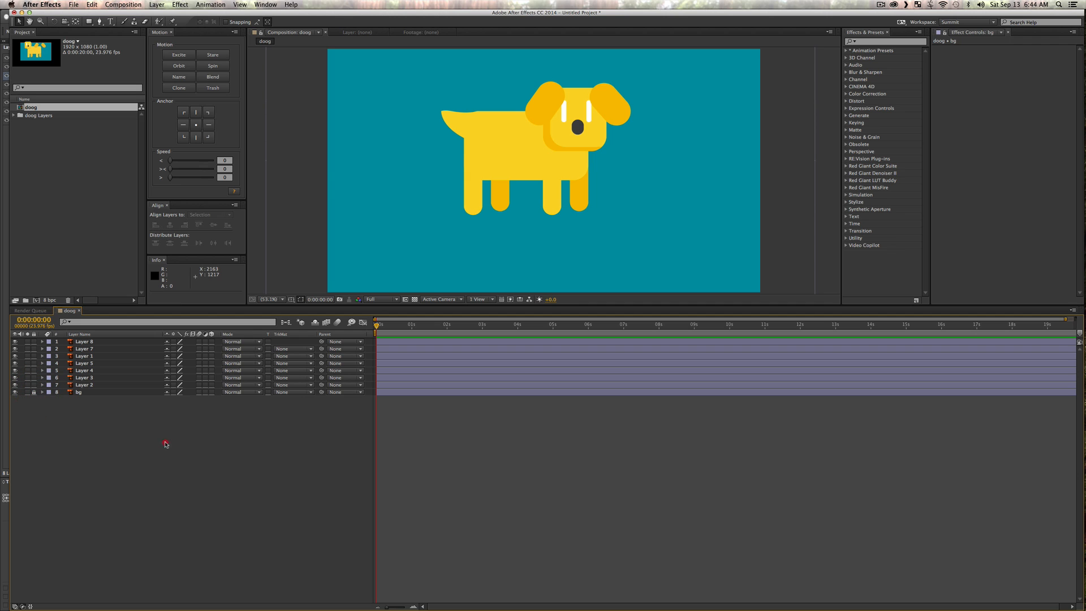
key(v)
drag(235, 13, 211, 6)
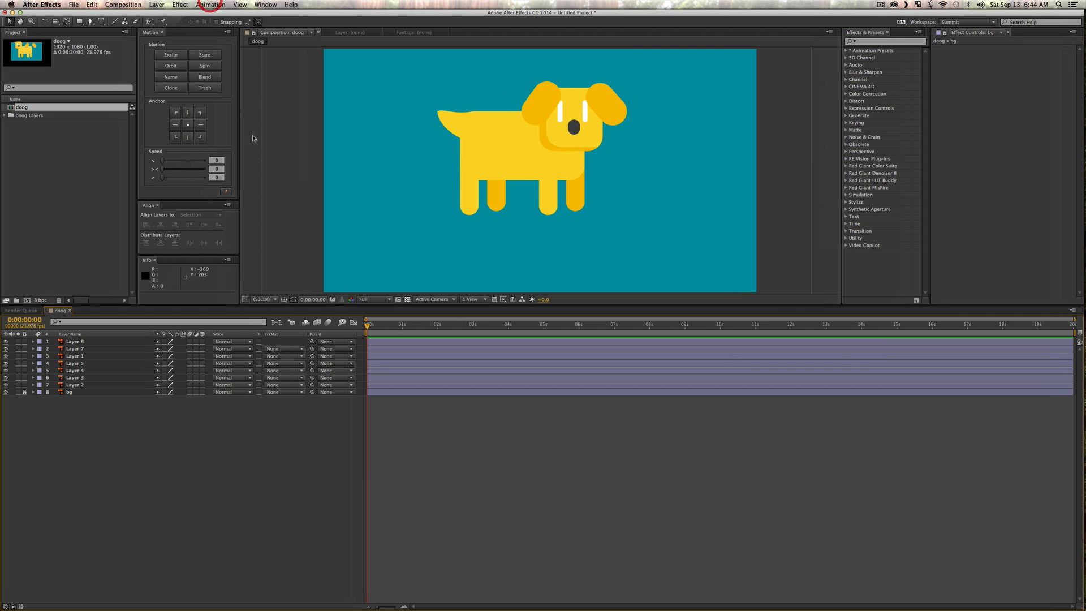
key(v)
key(super+k)
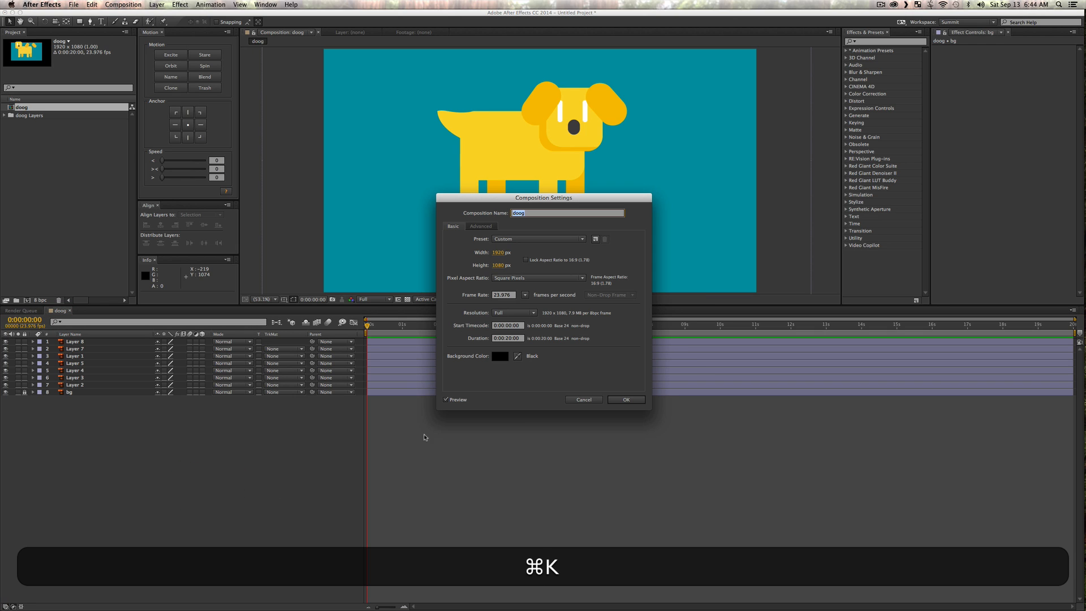
click(509, 339)
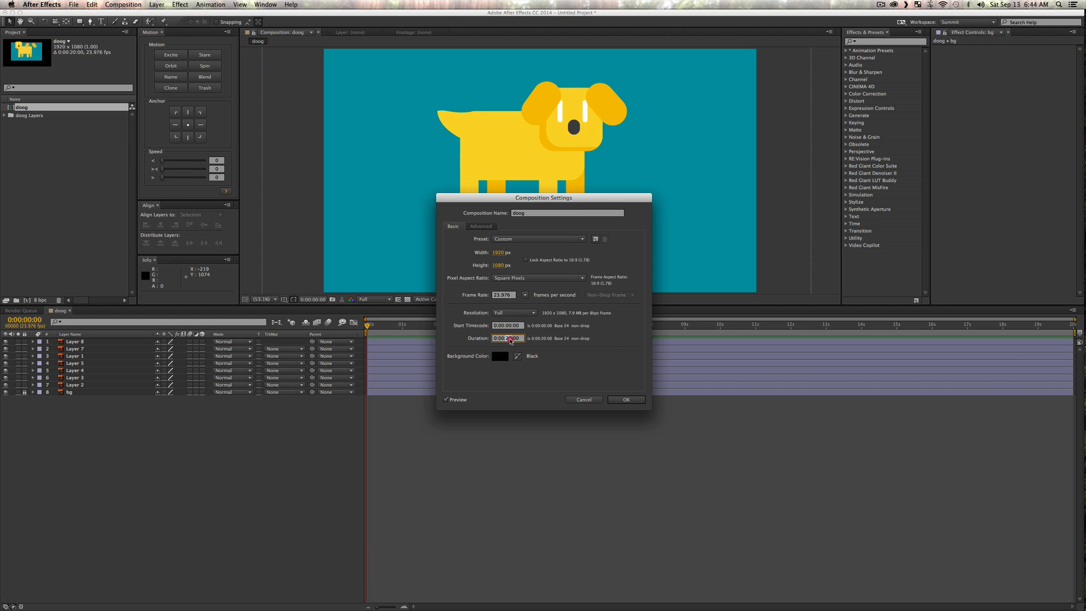
click(594, 401)
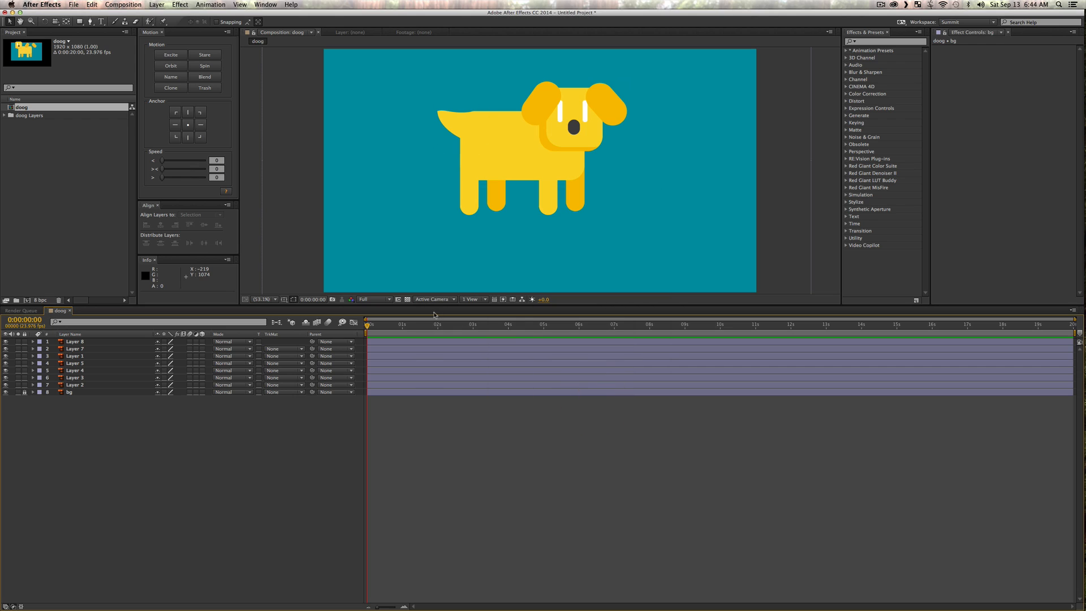
End the work area at 0:00:02:00 and trim the composition to the work area.
drag(436, 325, 439, 327)
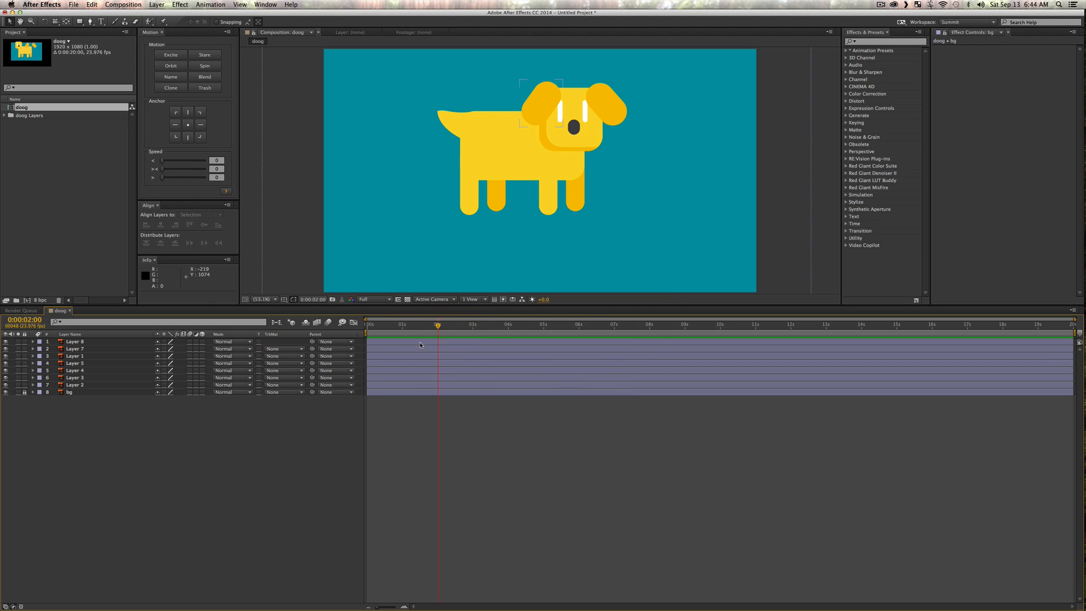
key(n)
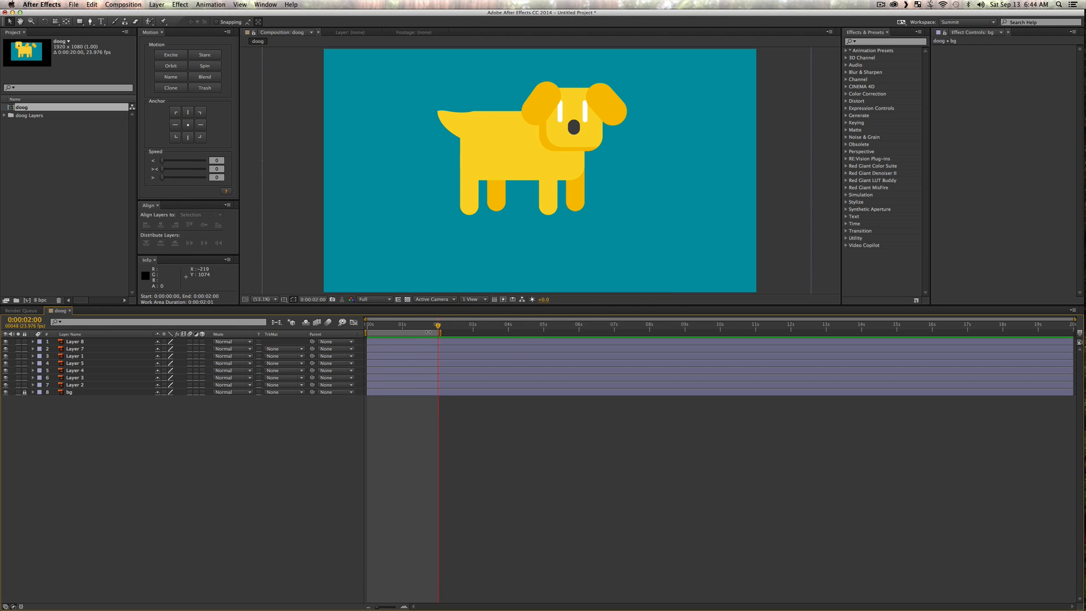
right_click(429, 333)
click(466, 358)
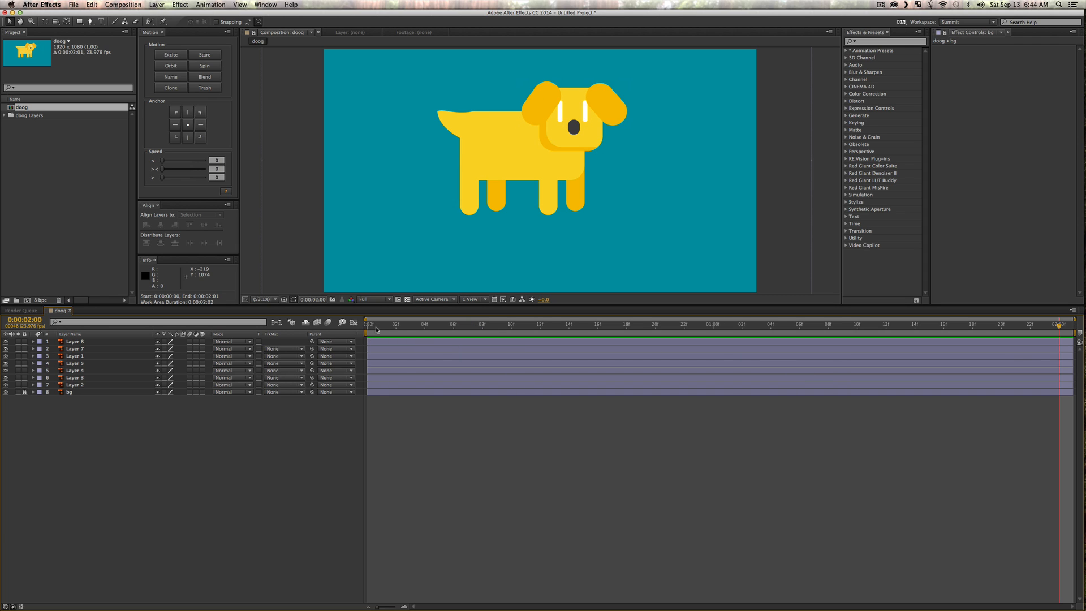
Add Position keyframes at the first frame to all of the dog's layers, leaving out bg.
click(101, 430)
click(72, 385)
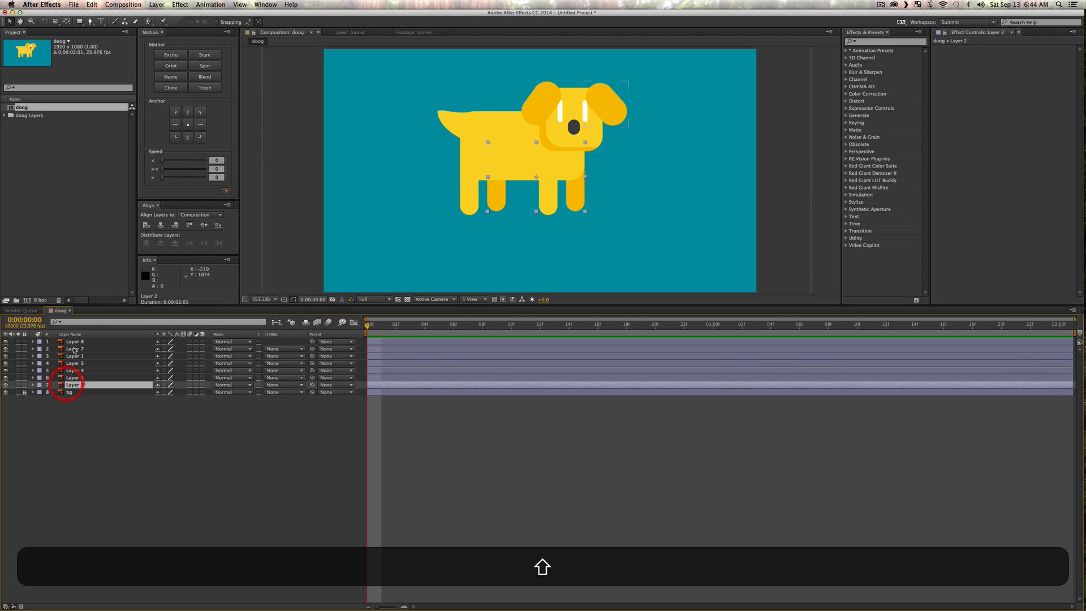
shift+click(75, 349)
shift+click(76, 341)
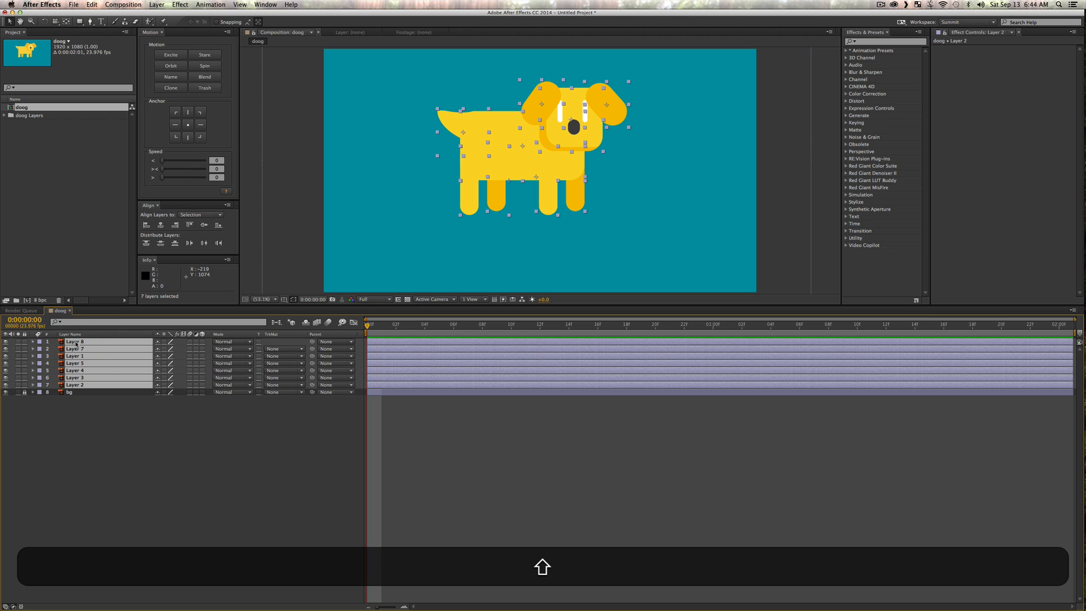
key(p)
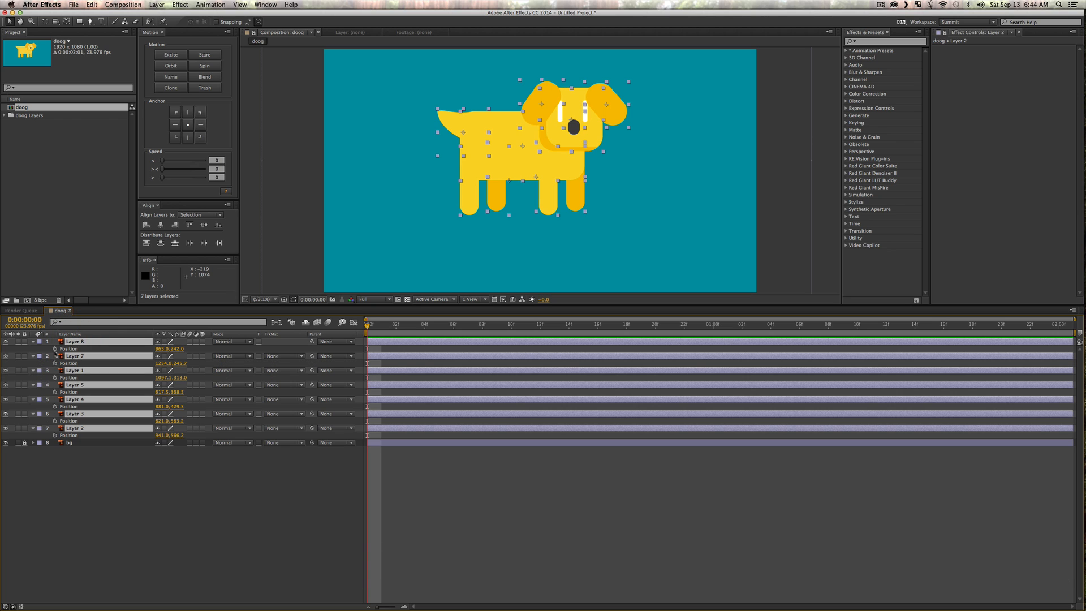
click(55, 349)
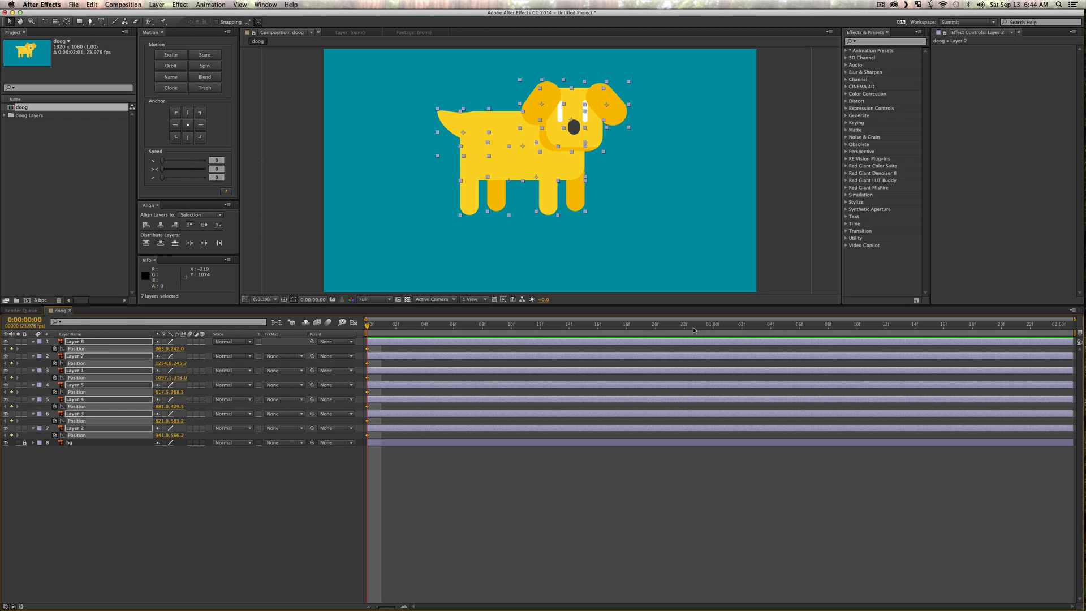
Add Position keyframes at 0:00:01:00 and 0:00:02:00 to all of the dog's layers and preview the composition.
click(712, 325)
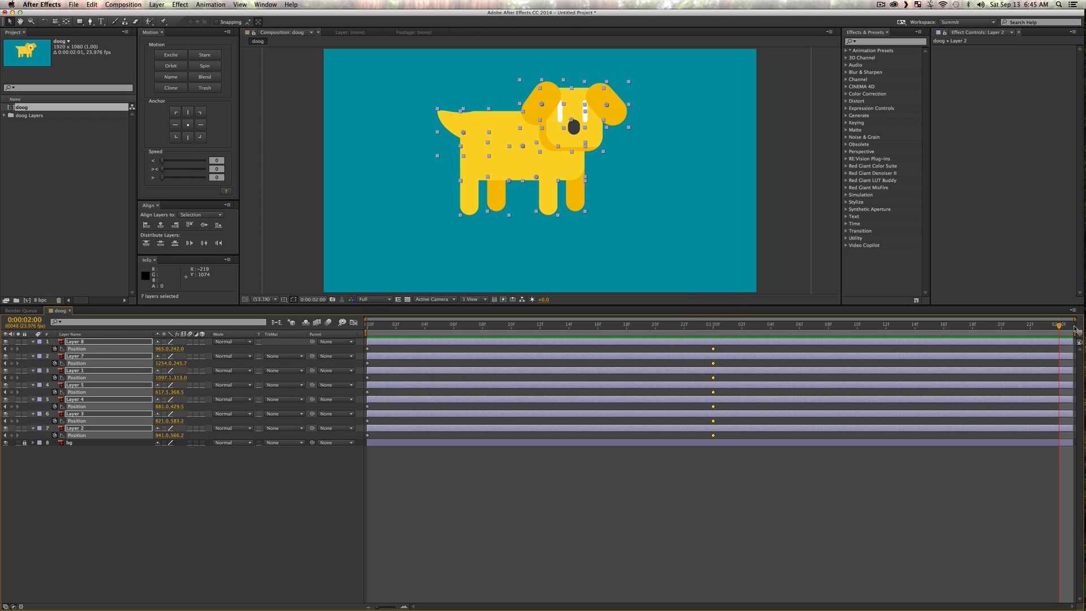
click(11, 349)
key(0)
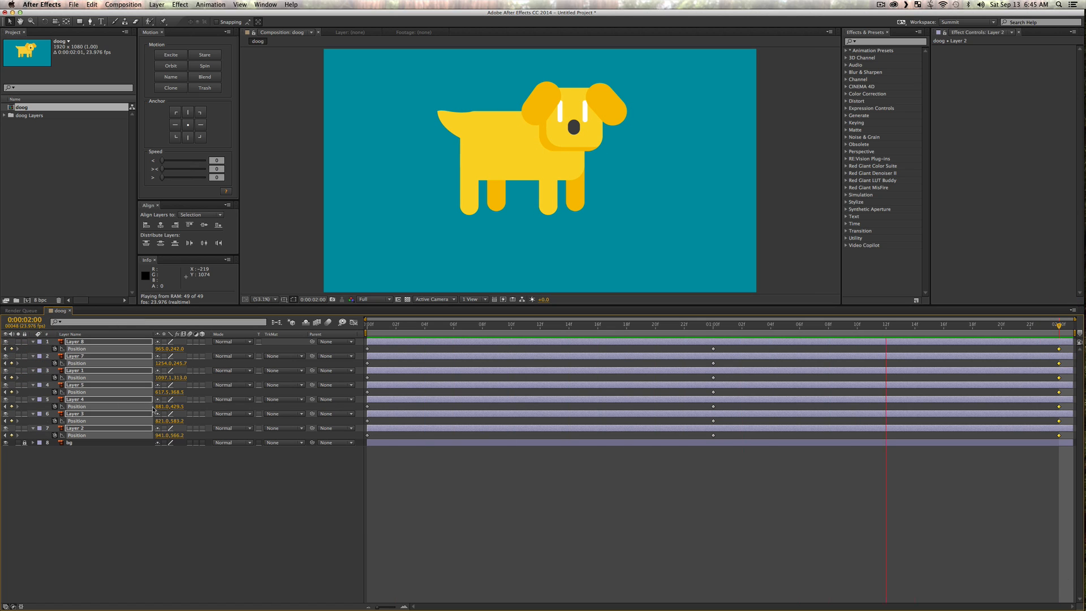
key(space)
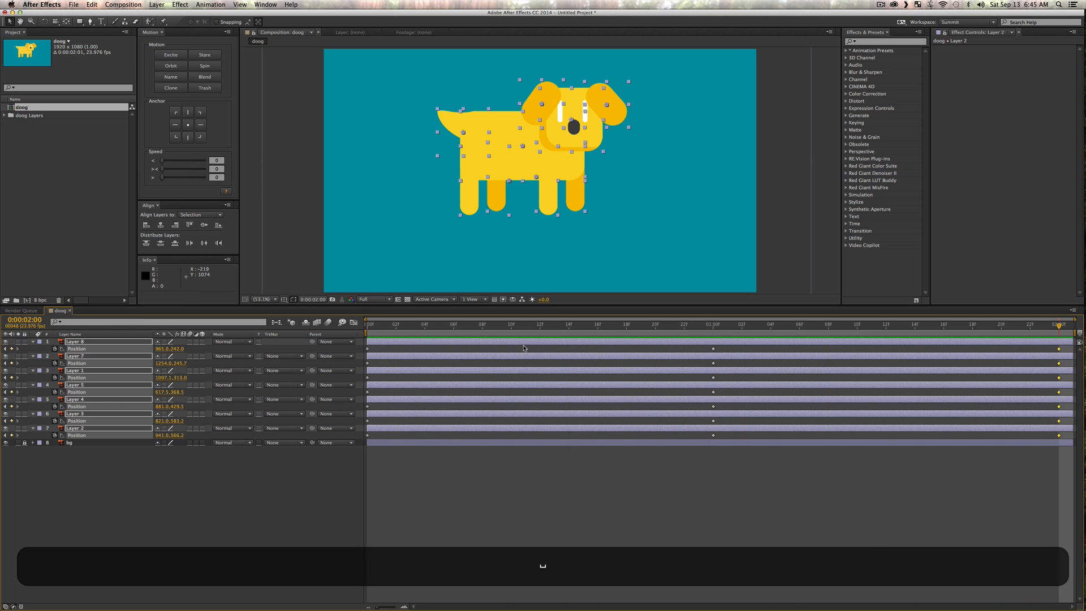
click(302, 483)
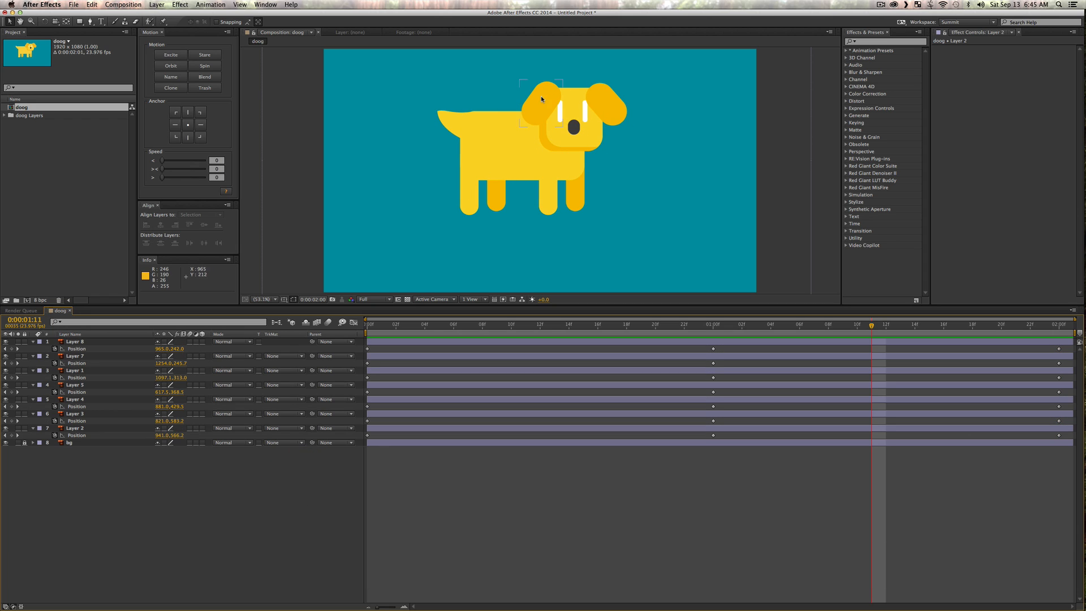
Add Rotation keyframes at the first frame to both ears and the tail (Layers 8, 7 and 5).
click(542, 97)
shift+click(603, 96)
shift+click(453, 118)
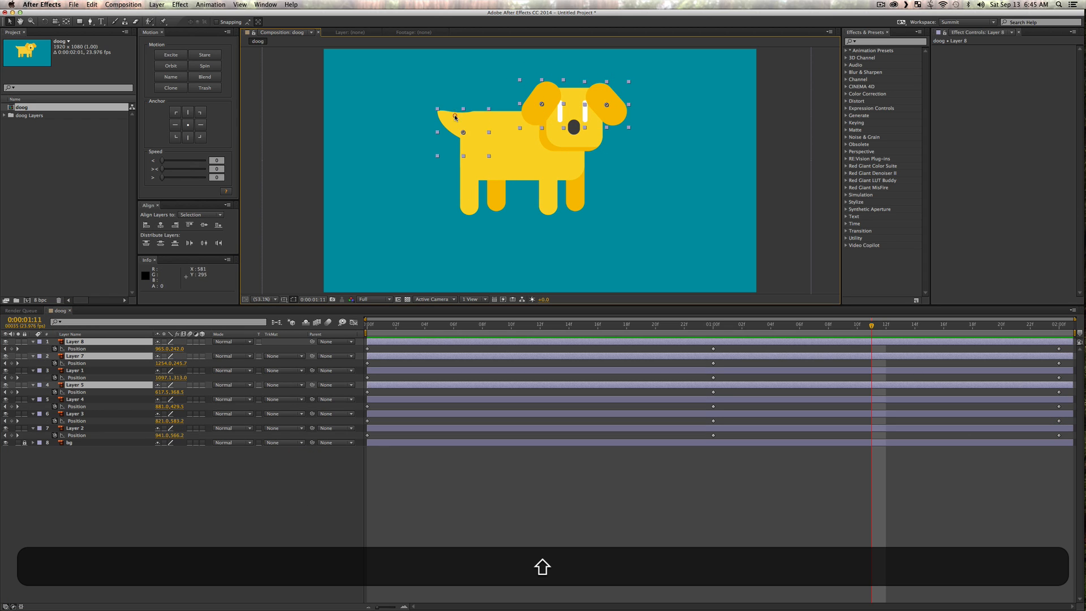
key(r)
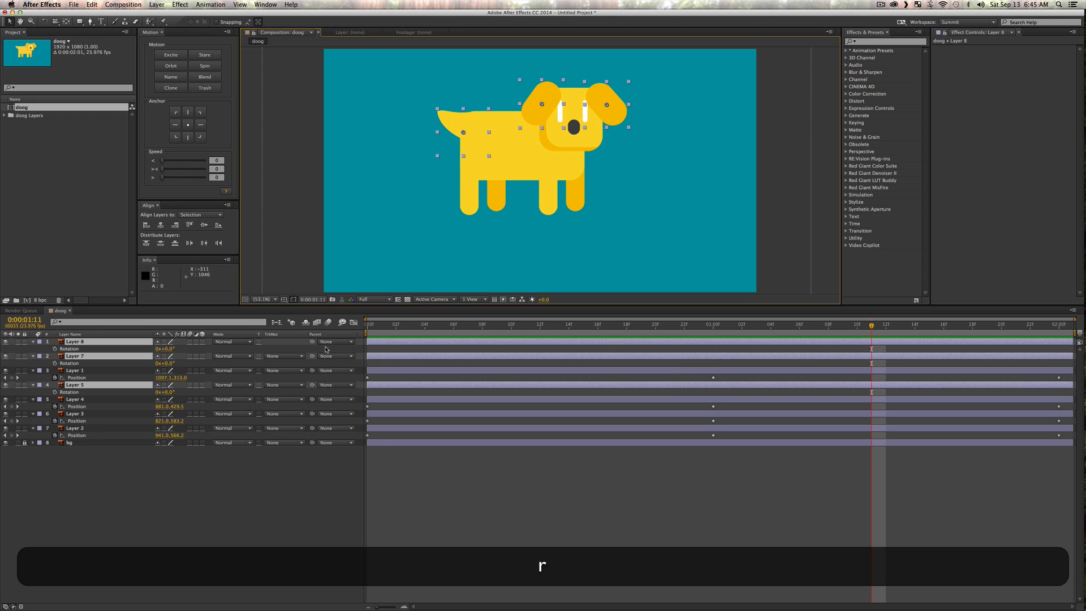
drag(389, 328, 334, 333)
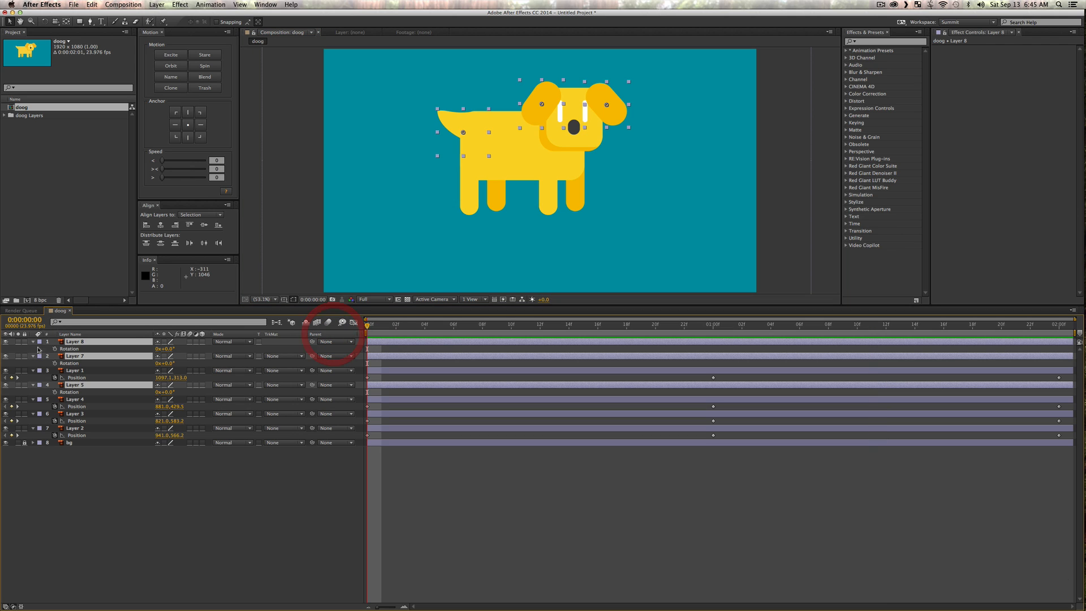
click(55, 349)
Add matching Rotation keyframes for the ears and tail at 0:00:01:00 and 0:00:02:00.
click(713, 325)
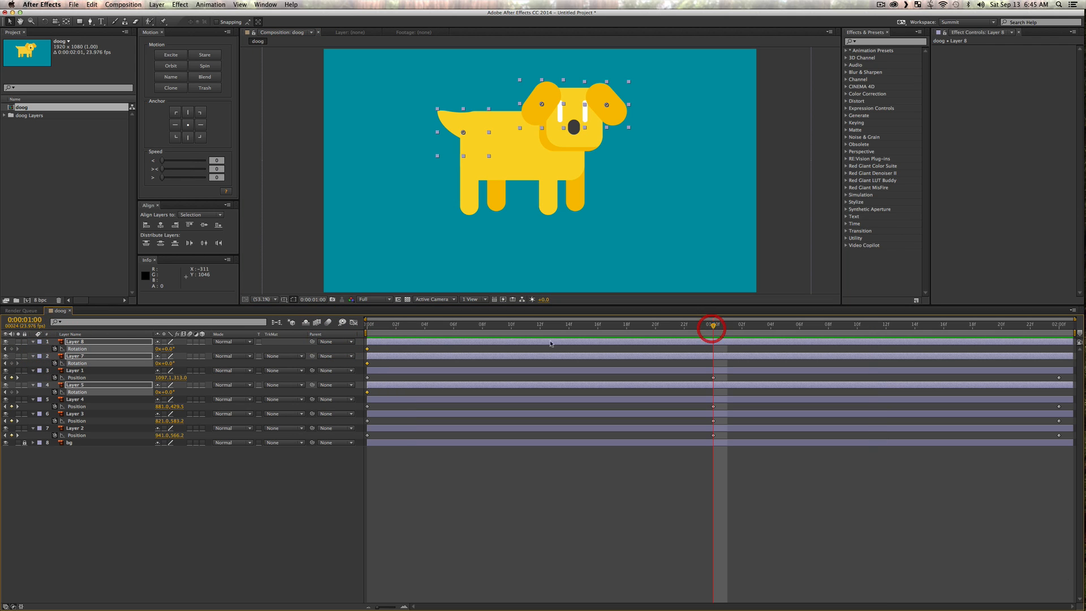
click(11, 349)
click(1058, 326)
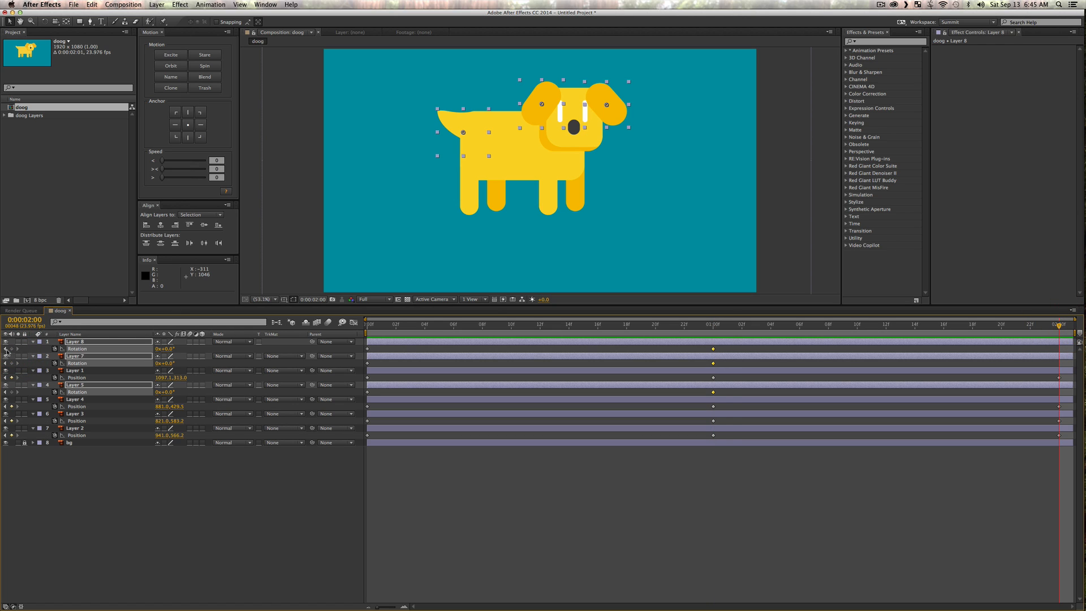
click(201, 516)
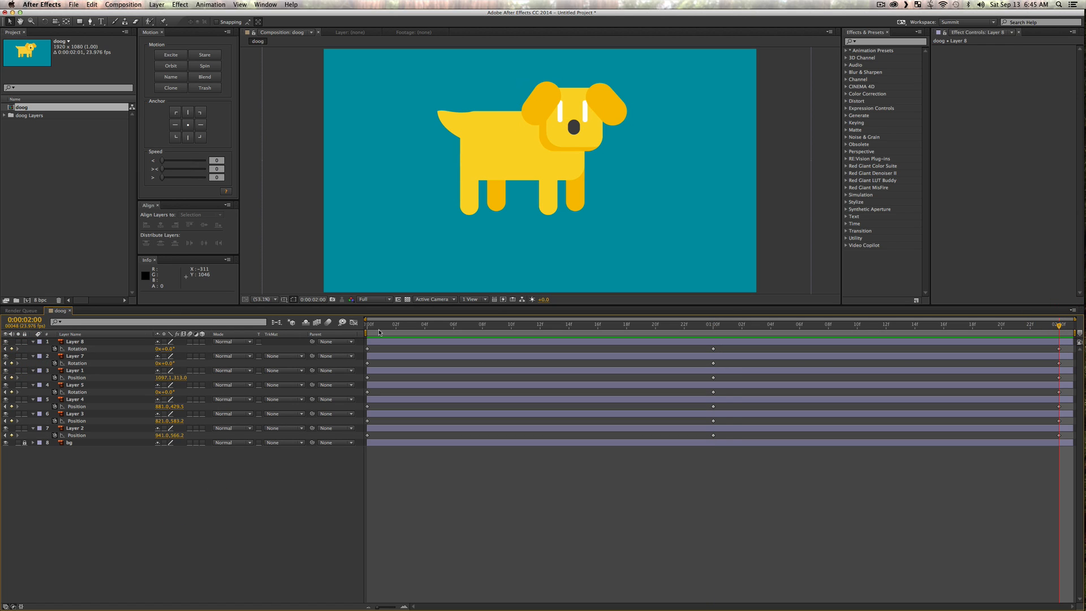
At 0:00:00:10, raise the Layer 3 legs to a Y position of about 542 and lower the Layer 2 legs to about 602.
key(Home)
click(331, 340)
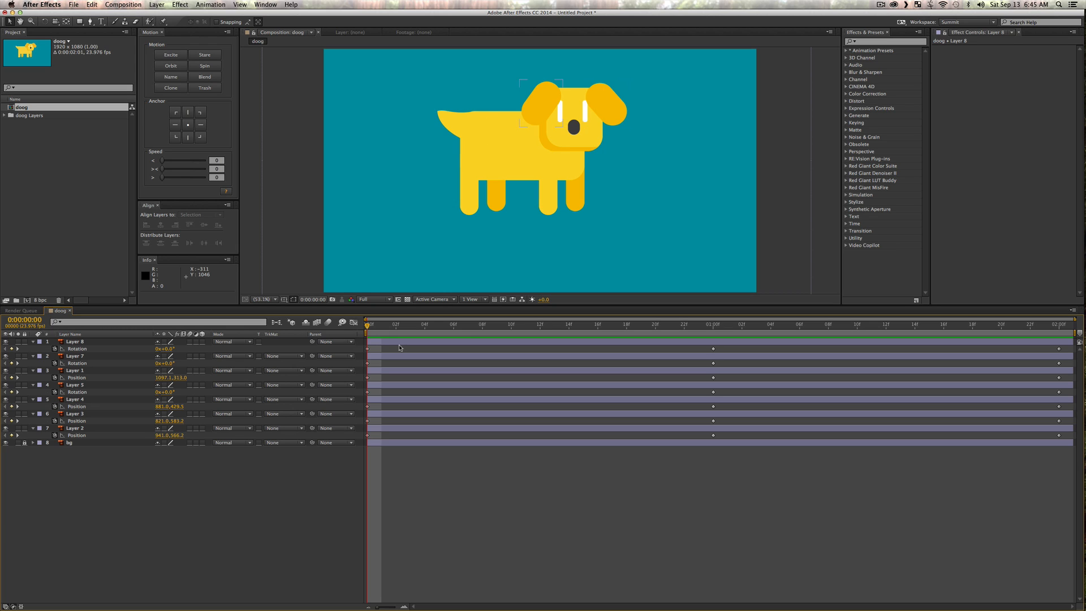
key(shift+Page_Down)
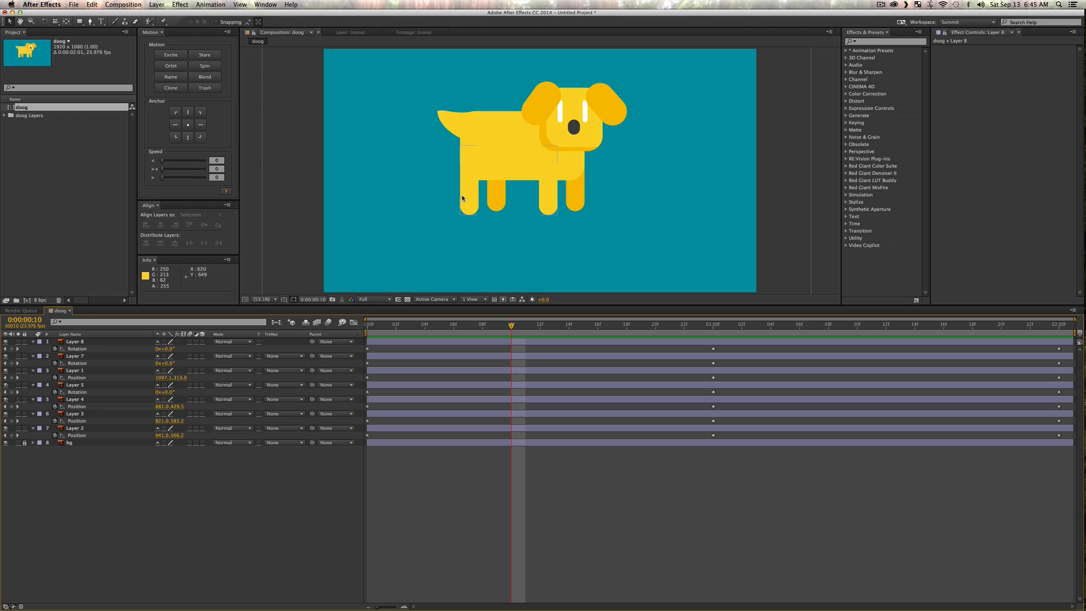
drag(467, 201, 469, 195)
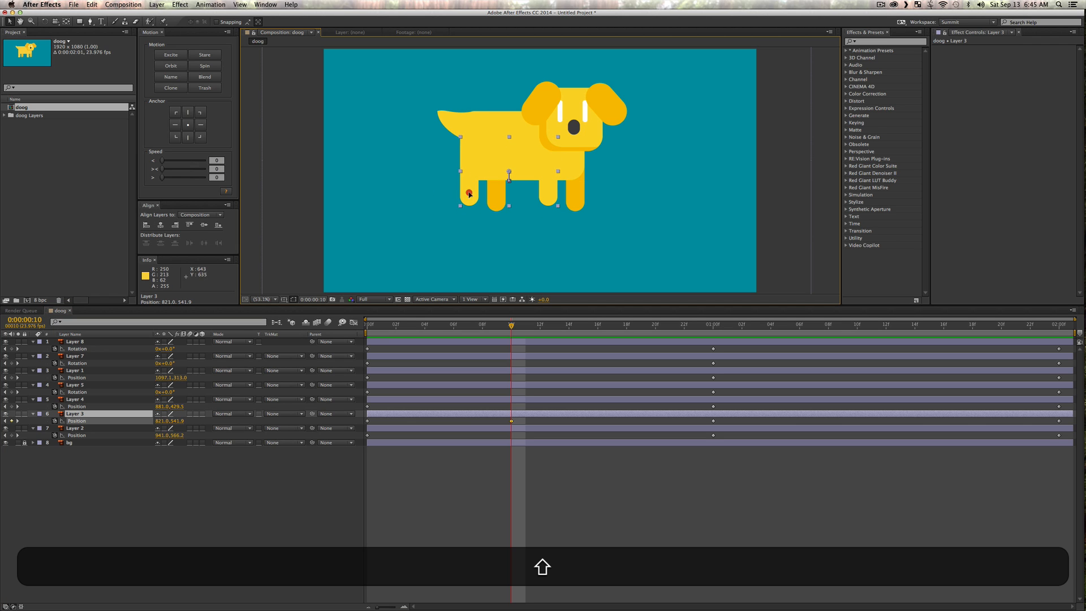
drag(583, 194, 584, 204)
key(shift+v)
drag(516, 328, 567, 337)
drag(371, 340, 677, 343)
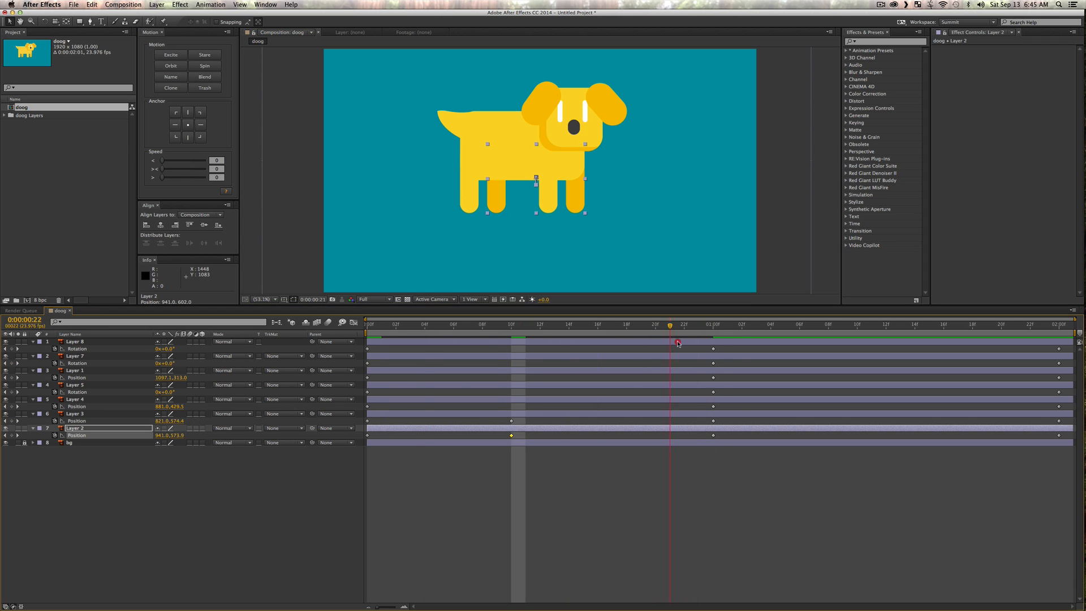
At 0:00:01:14, lower the Layer 3 legs to a Y position of about 632 and raise the Layer 2 legs to about 538.
drag(911, 342, 912, 340)
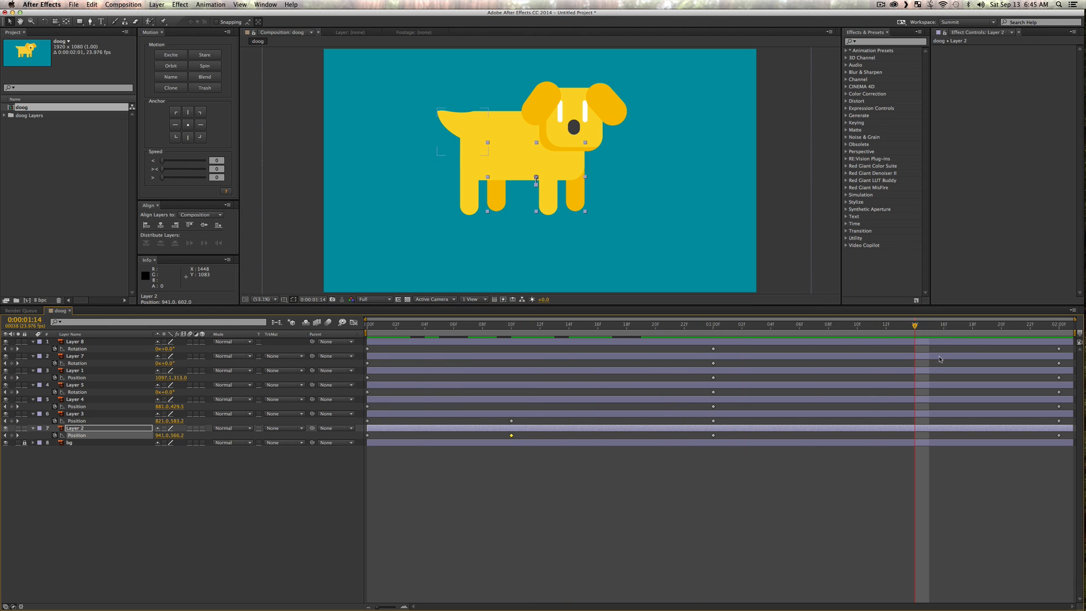
key(v)
click(462, 204)
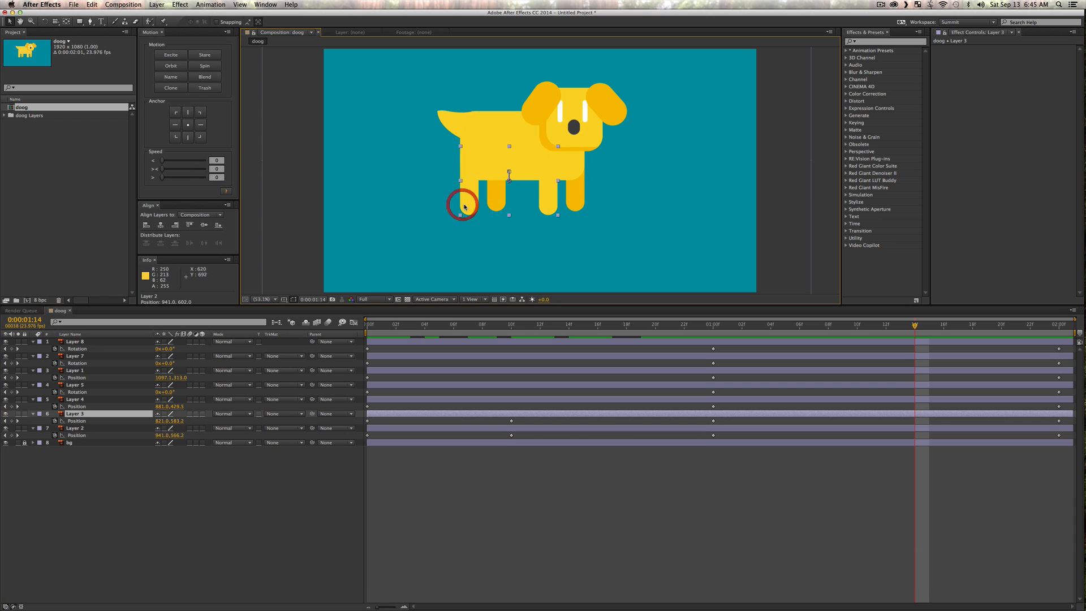
drag(462, 199, 465, 210)
key(shift+v)
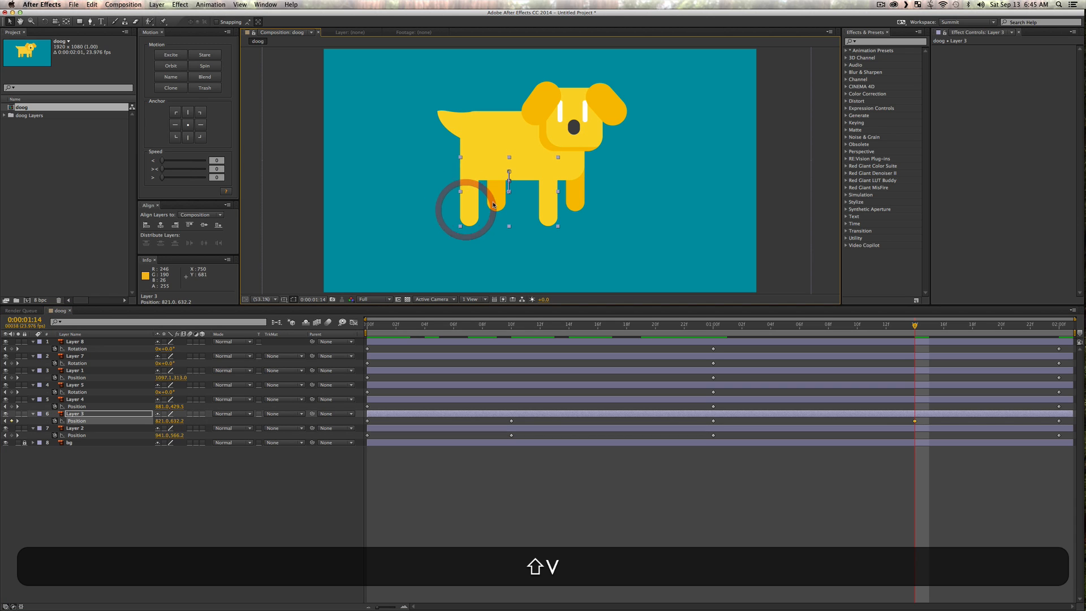
click(576, 202)
drag(577, 205, 578, 197)
key(shift+v)
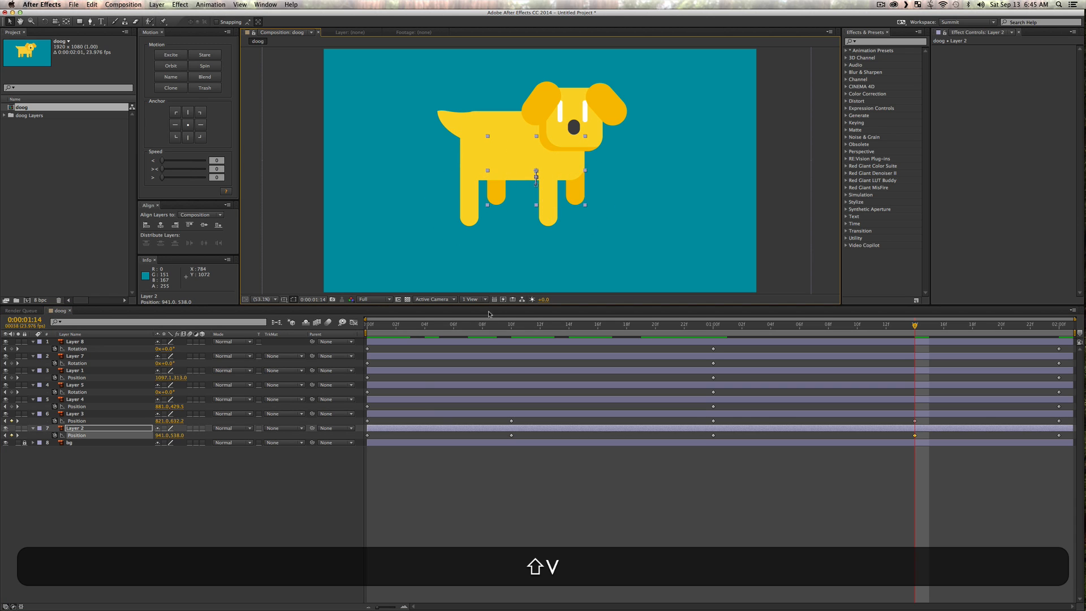
click(266, 332)
key(Home)
key(space)
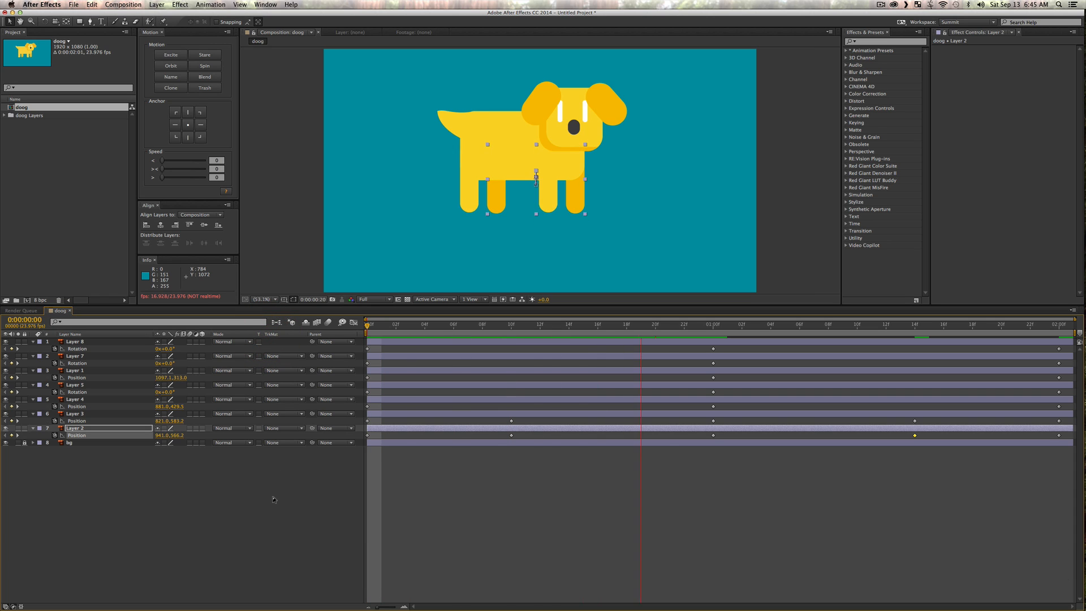
key(space)
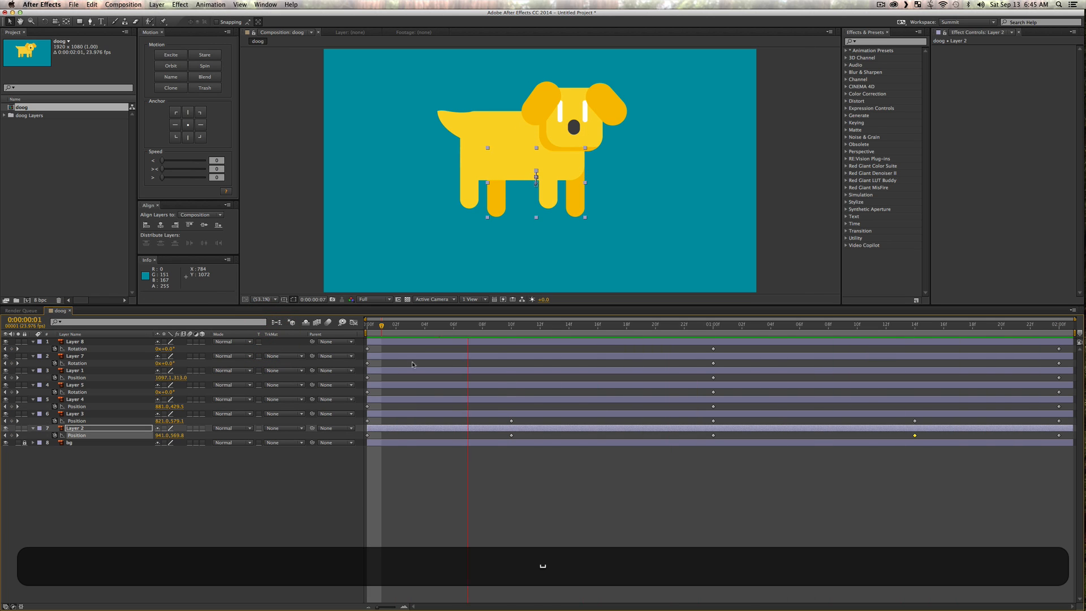
Rotate the tail on Layer 5 up to about 19° at 0:00:00:10 and down to about -39° at 0:00:01:14.
click(510, 328)
key(v)
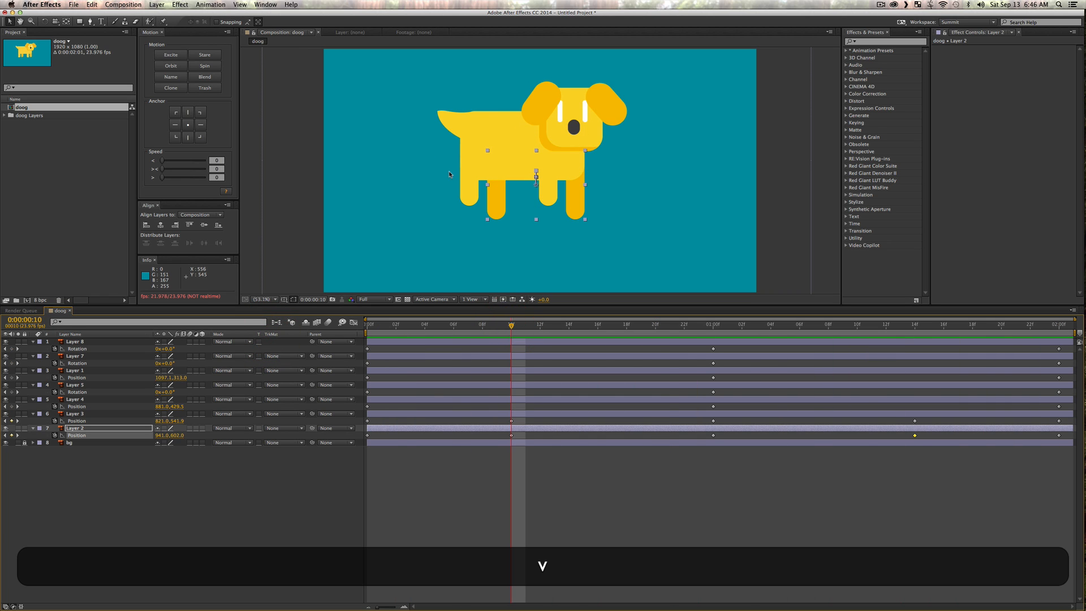
click(445, 113)
key(w)
drag(445, 113, 451, 141)
key(v)
key(v)
click(914, 324)
key(w)
key(v)
key(v)
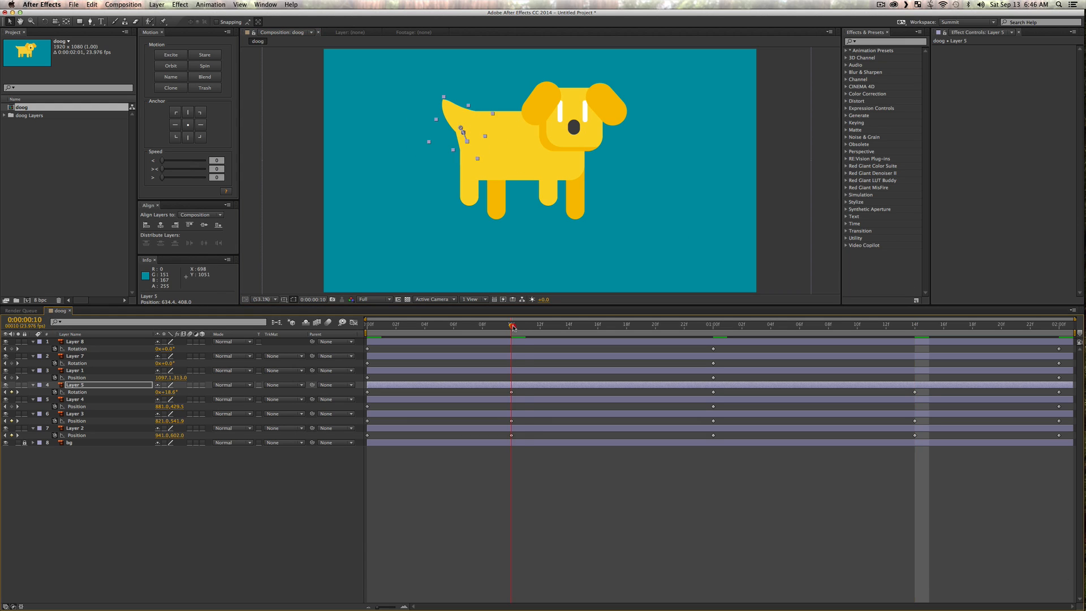
At 0:00:00:10, swing both ears outward, rotating Layer 8 to about 19° and Layer 7 to about -16°.
click(522, 327)
key(w)
drag(531, 108, 614, 109)
key(v)
key(v)
click(608, 108)
key(w)
key(v)
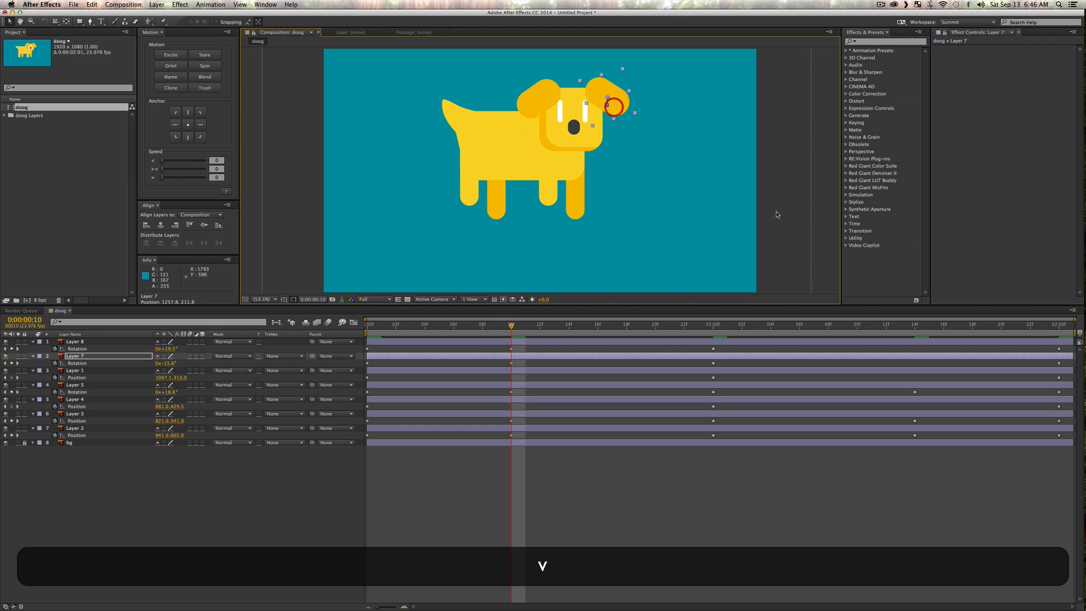
At 0:00:01:14, swing both ears inward, rotating Layer 8 to about -12° and Layer 7 to about 10°.
click(915, 326)
key(w)
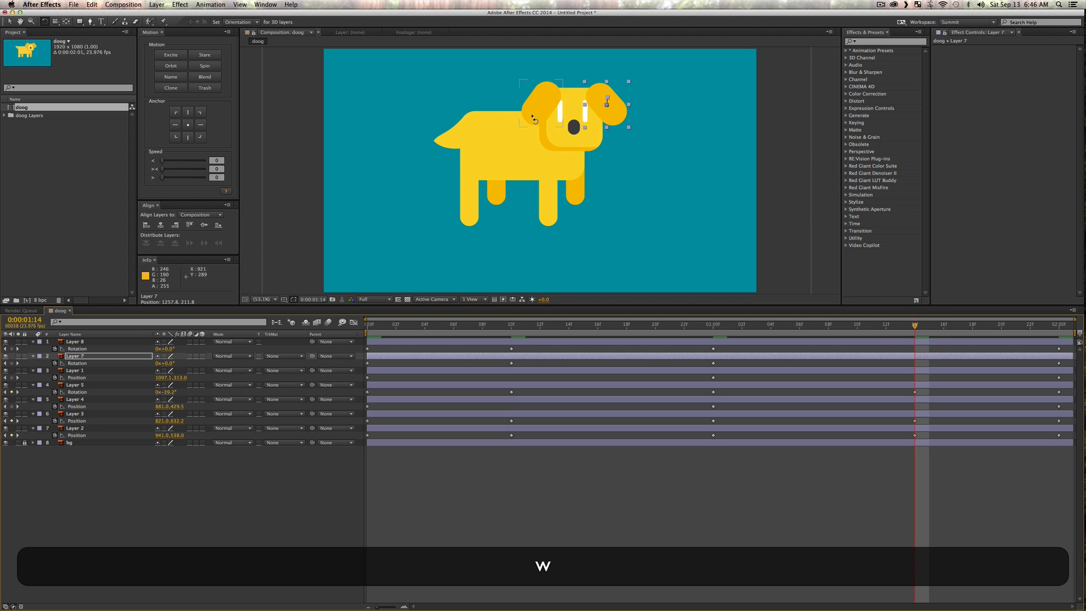
drag(531, 112, 534, 116)
key(v)
click(544, 113)
click(609, 107)
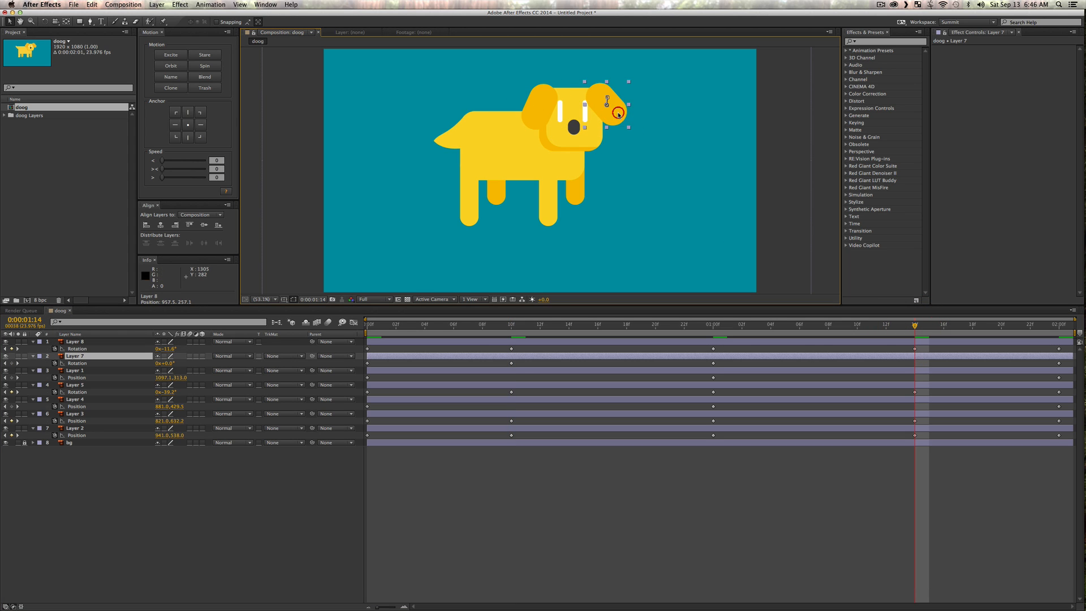
key(w)
drag(610, 108, 619, 121)
key(v)
click(617, 120)
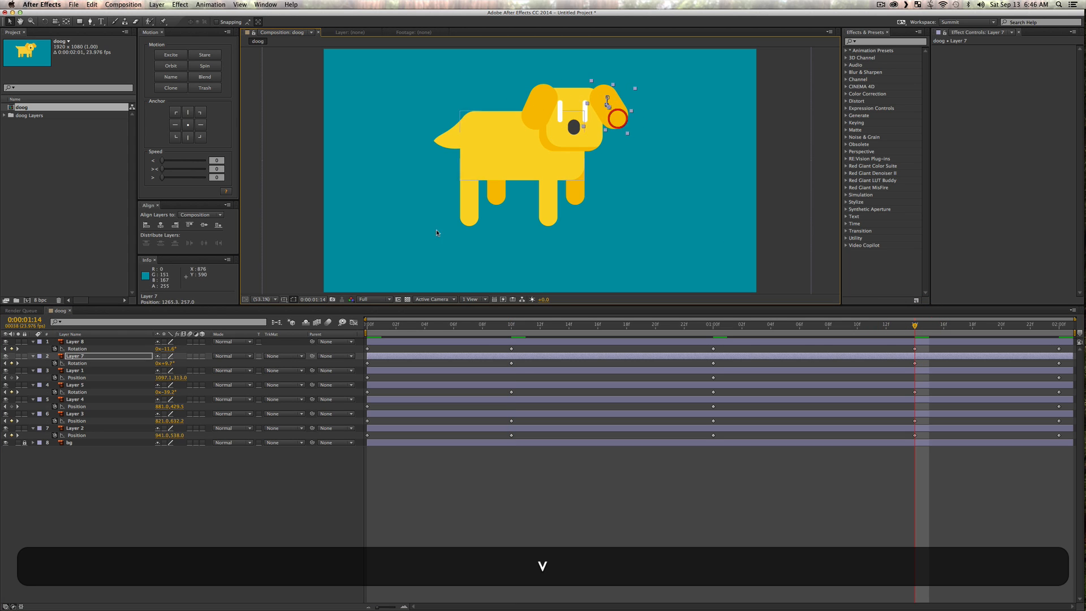
Move the ear on Layer 7 below Layer 4 in the layer order and preview the whole animation.
click(77, 348)
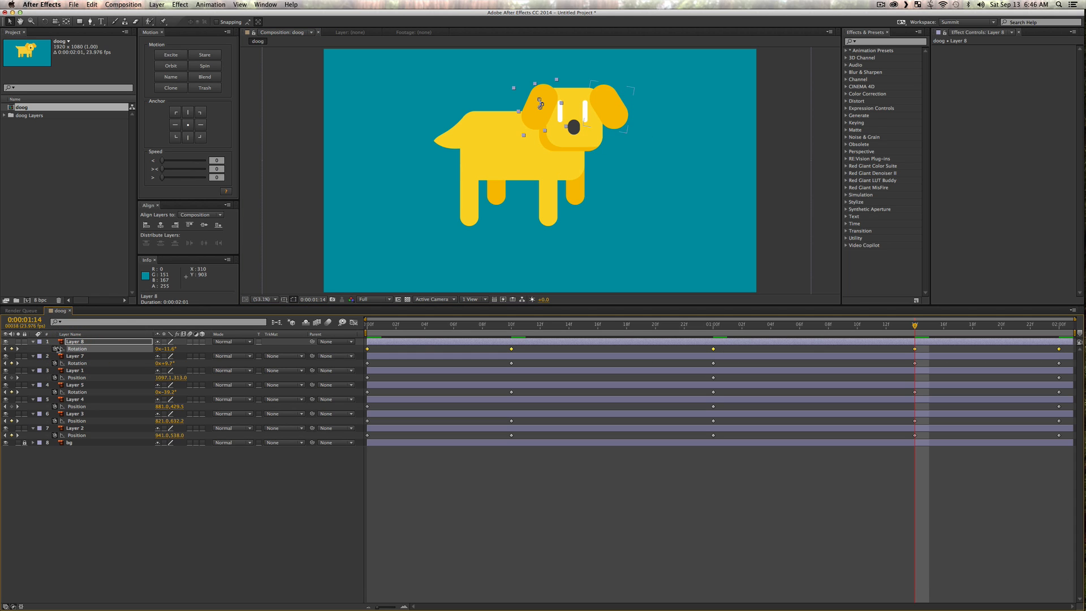
drag(80, 356, 88, 411)
key(v)
click(150, 531)
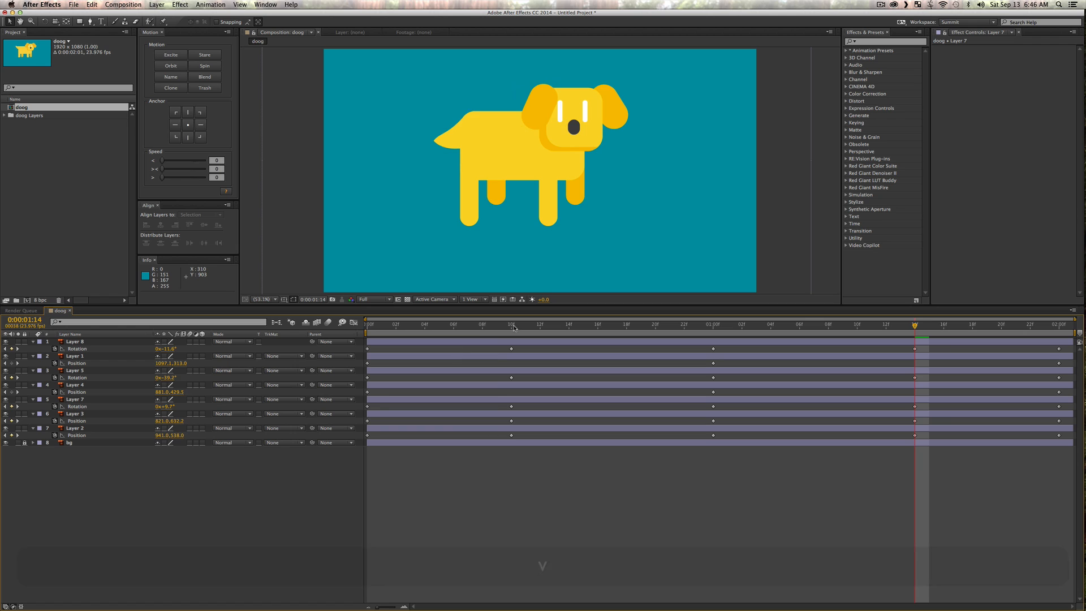
drag(468, 326, 370, 333)
key(space)
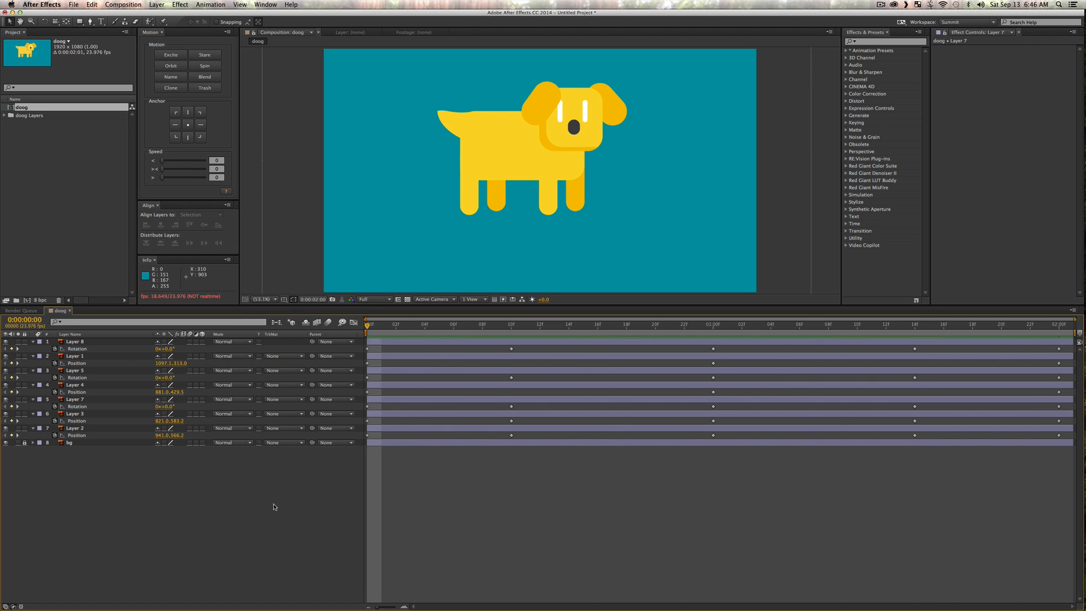
key(0)
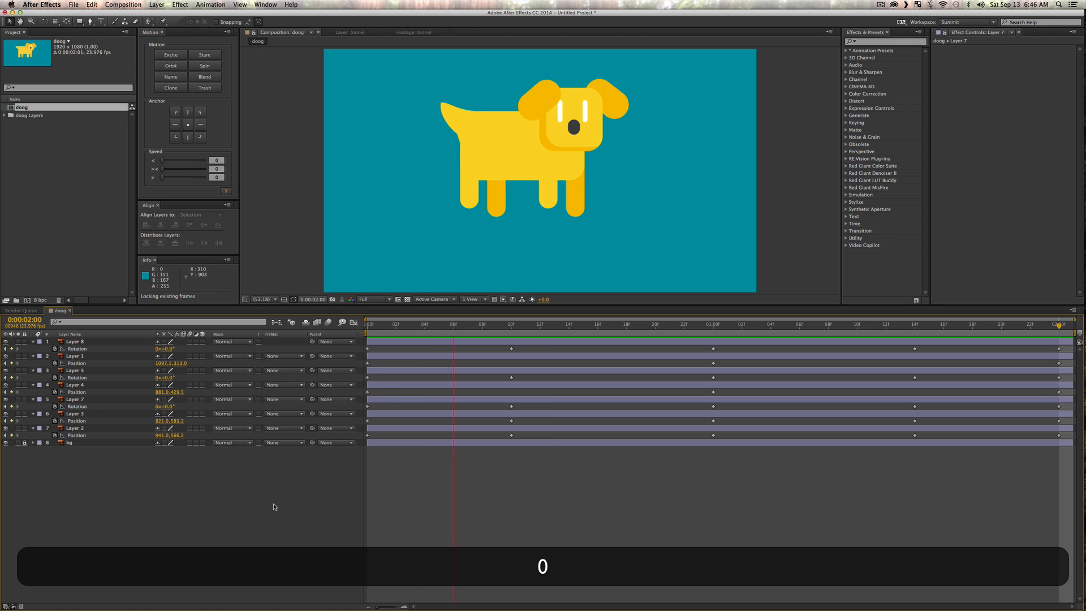
key(space)
click(487, 274)
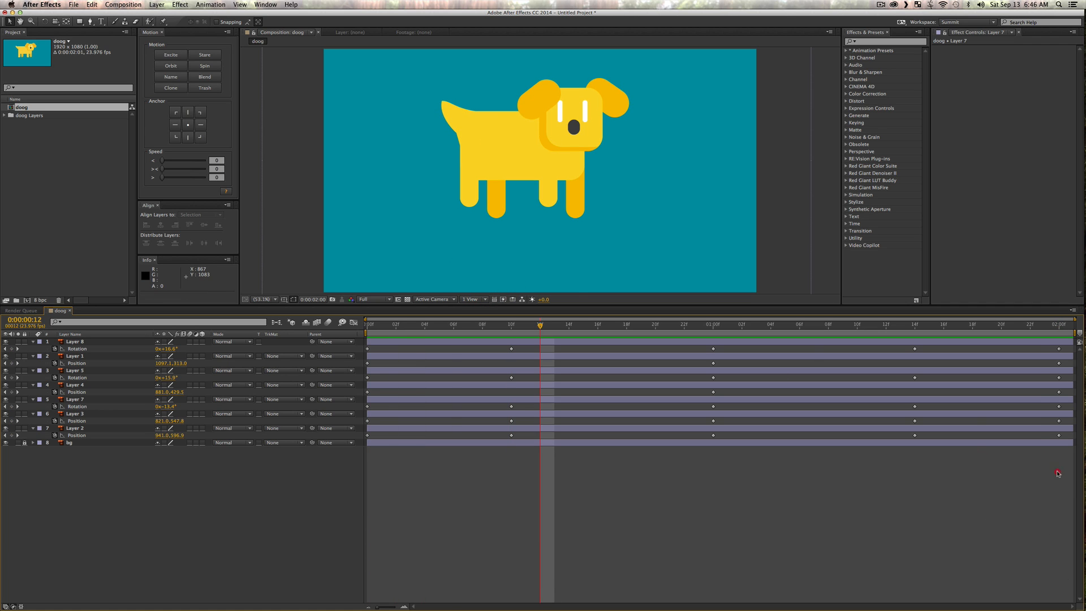
Select all of the dog's Position and Rotation keyframes and ease them in and out with a Motion speed value of 51.
drag(1059, 475, 28, 219)
drag(172, 164, 185, 169)
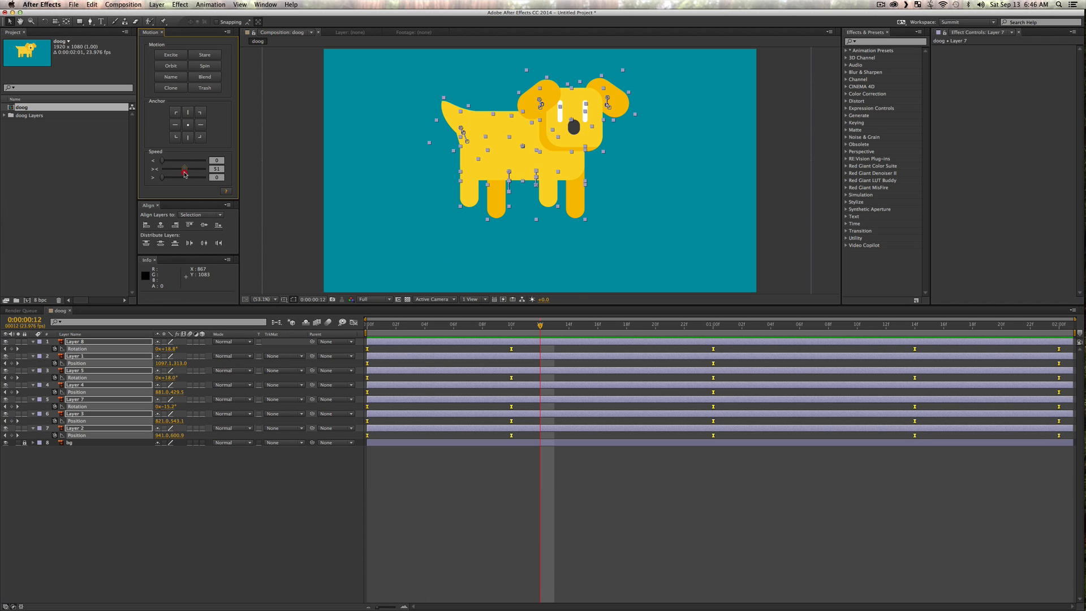
key(v)
click(212, 497)
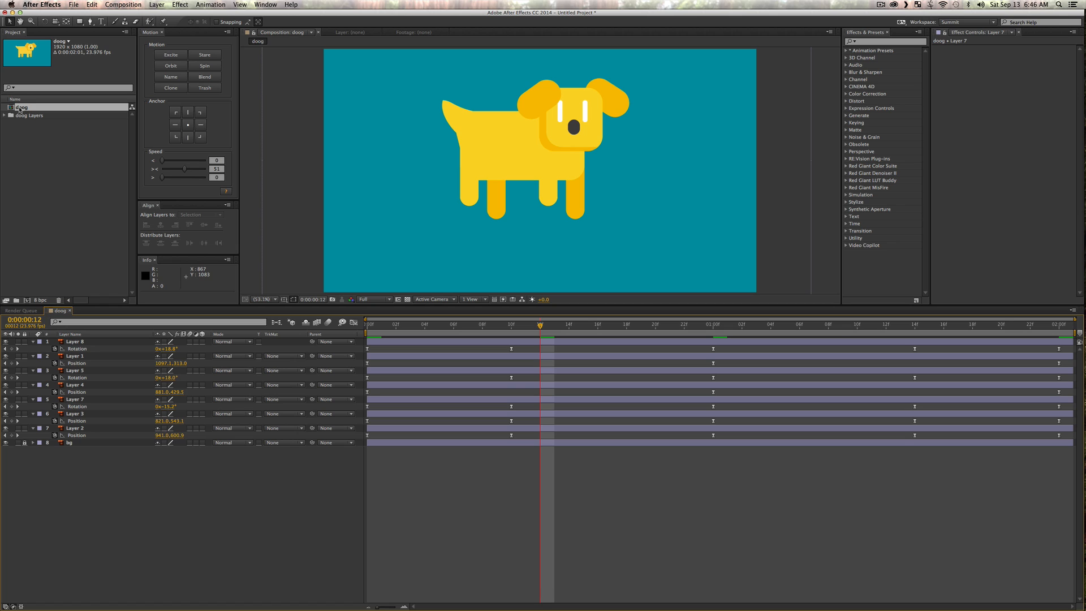
Create a new composition from the doog composition so that it is nested as a single layer.
drag(22, 110, 29, 301)
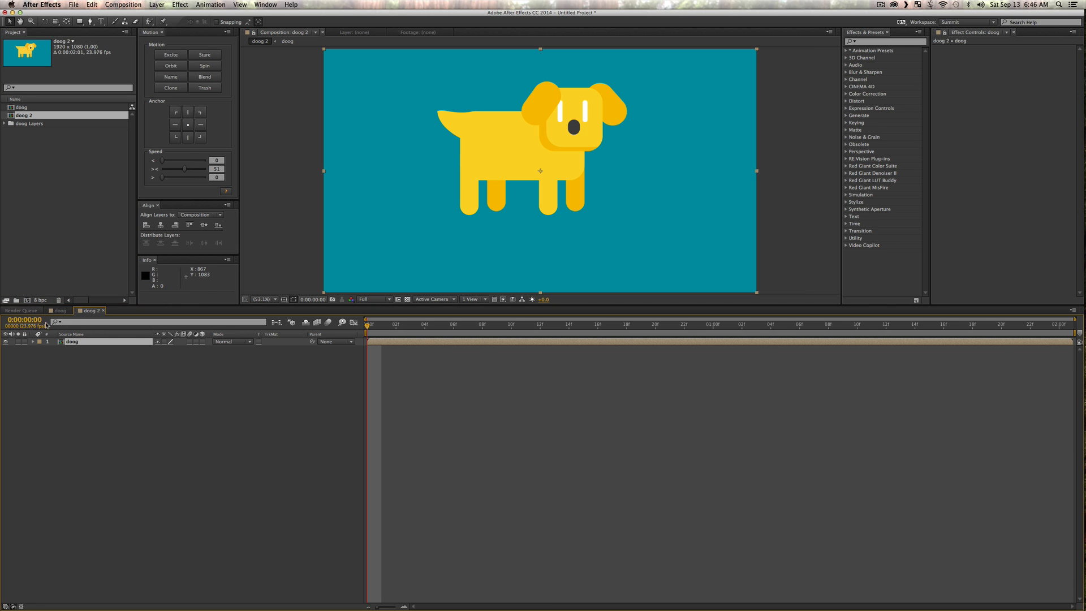
key(v)
click(147, 412)
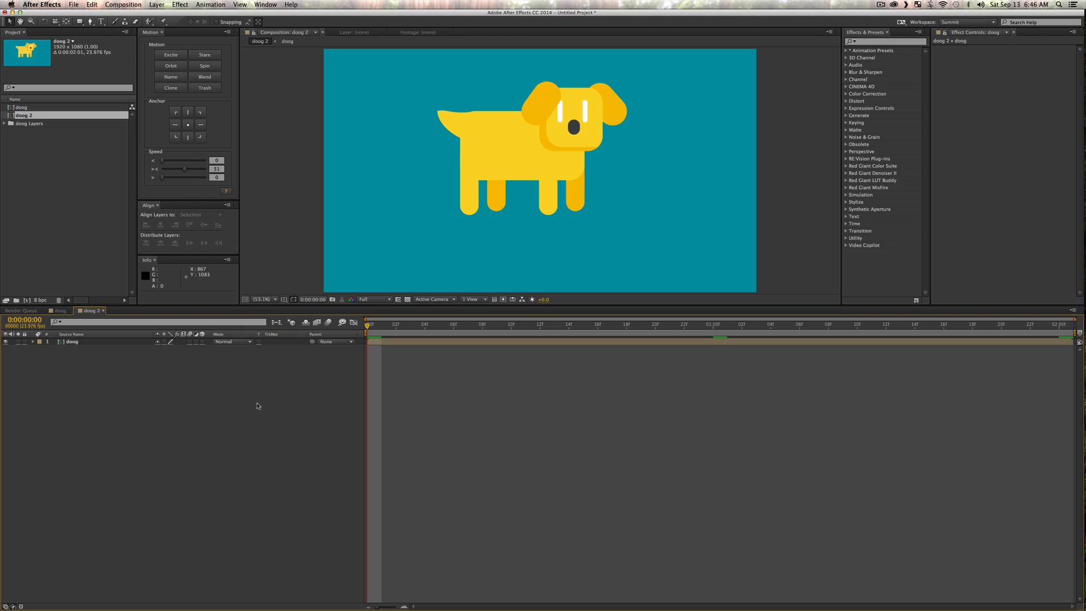
Extend the doog 2 composition's duration to 0:00:12:01, show its full length in the timeline and preview it.
key(alt)
key(super+k)
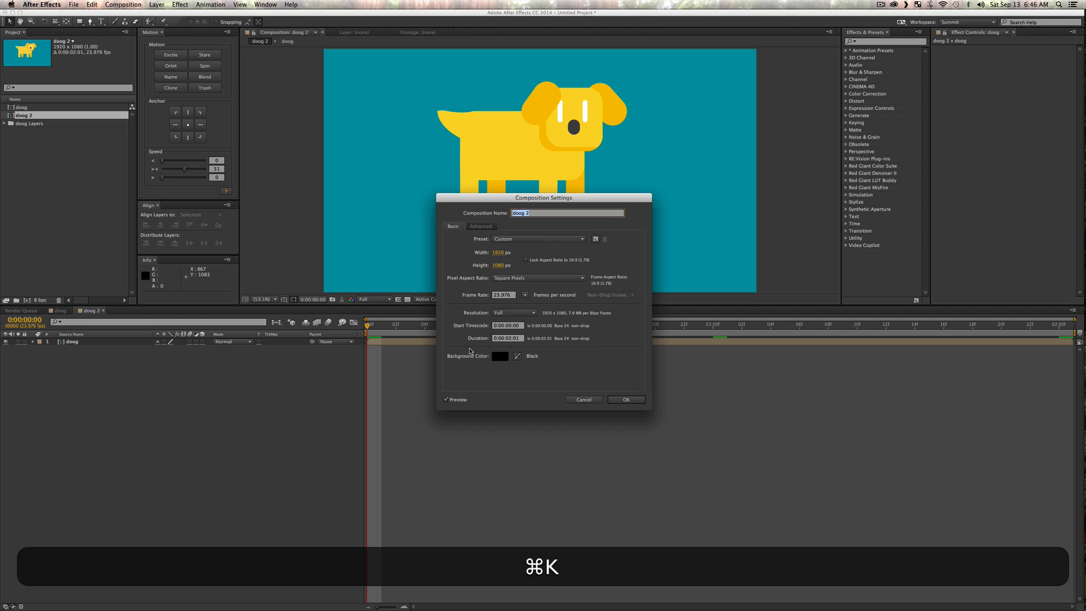
click(507, 339)
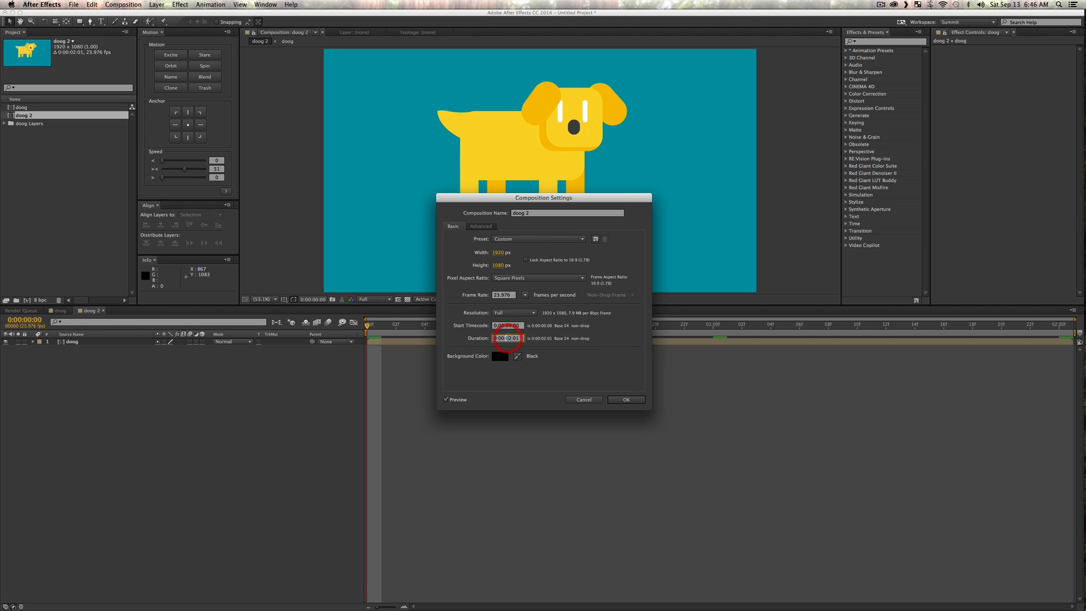
text(1)
click(637, 401)
drag(383, 607, 360, 607)
click(270, 482)
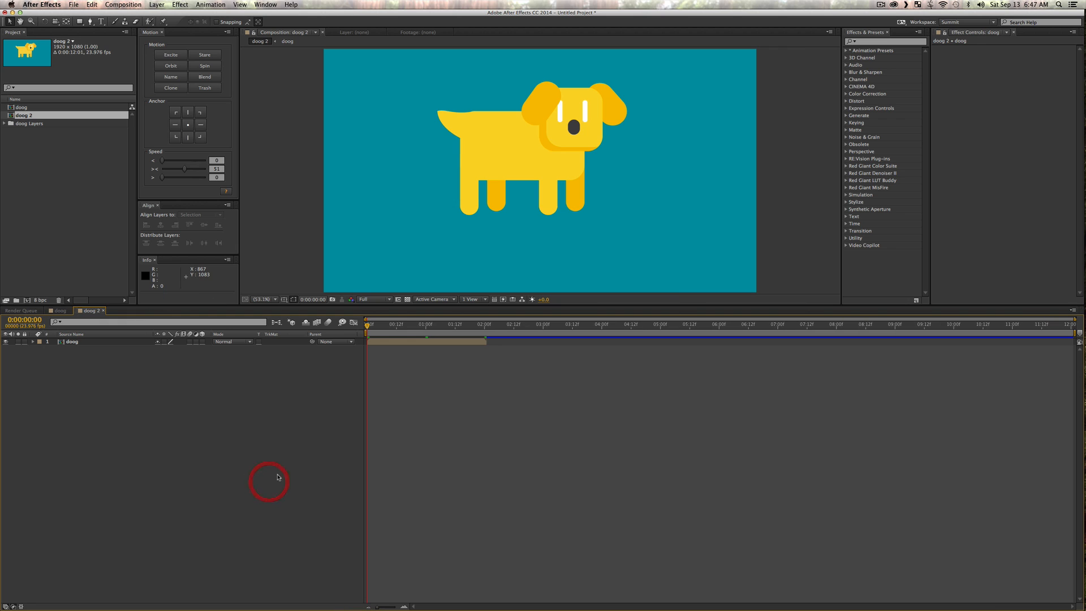
key(space)
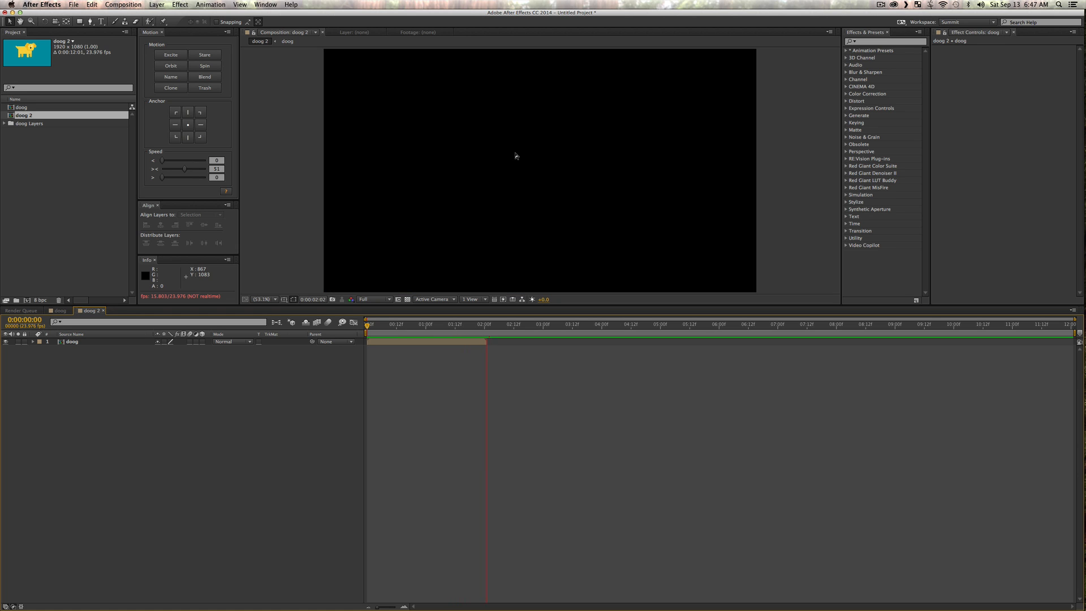
key(space)
Enable time remapping on the nested doog layer.
click(445, 327)
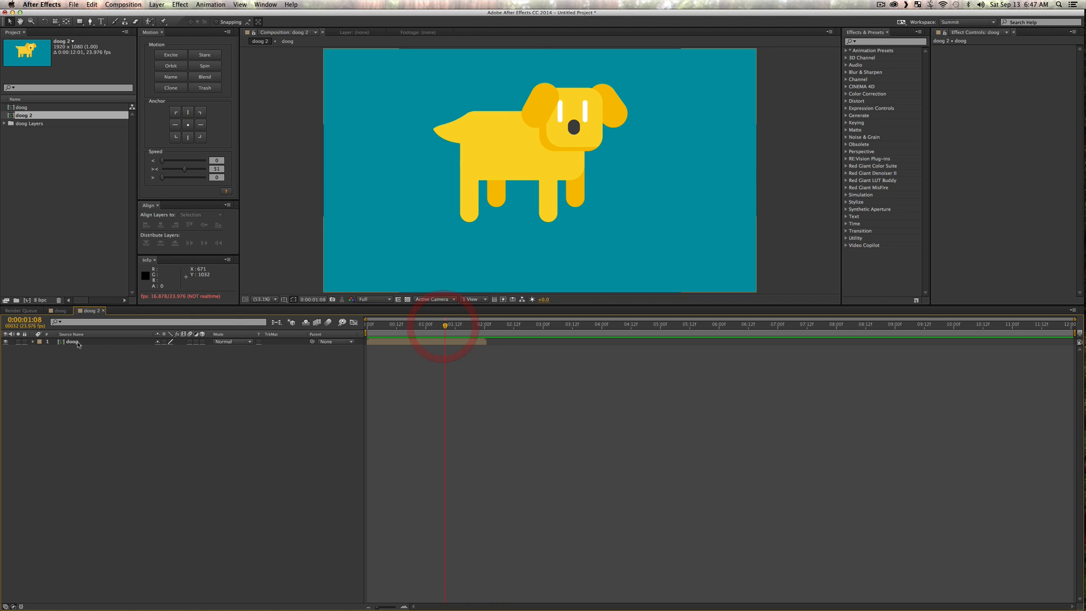
right_click(76, 342)
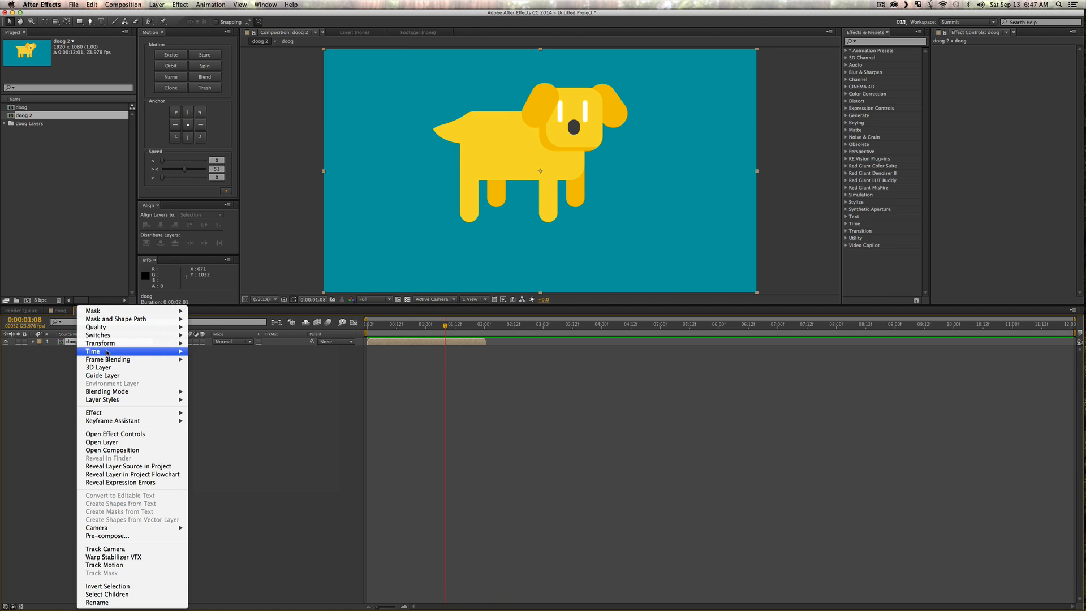
mouse_move(109, 352)
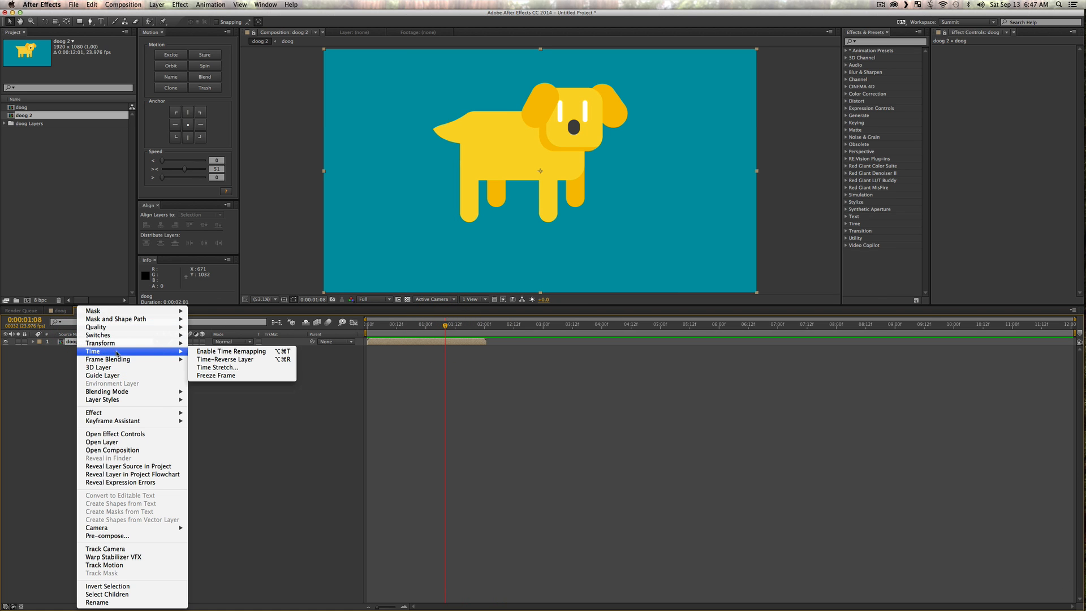
click(230, 352)
click(271, 399)
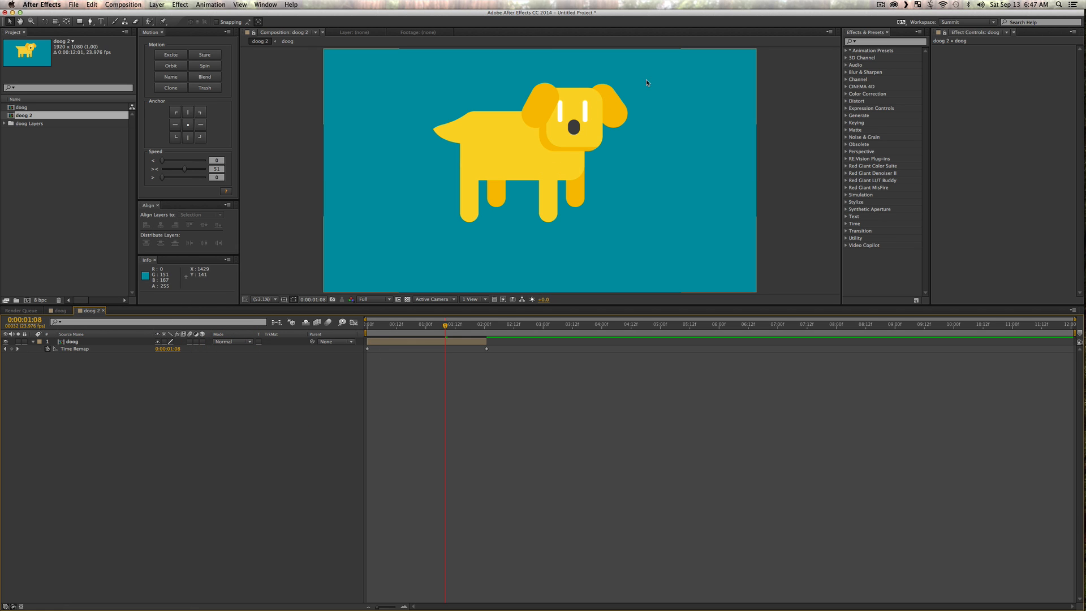
Copy the full expression text from the Jumpy Expression text file on the desktop.
drag(758, 16, 584, 21)
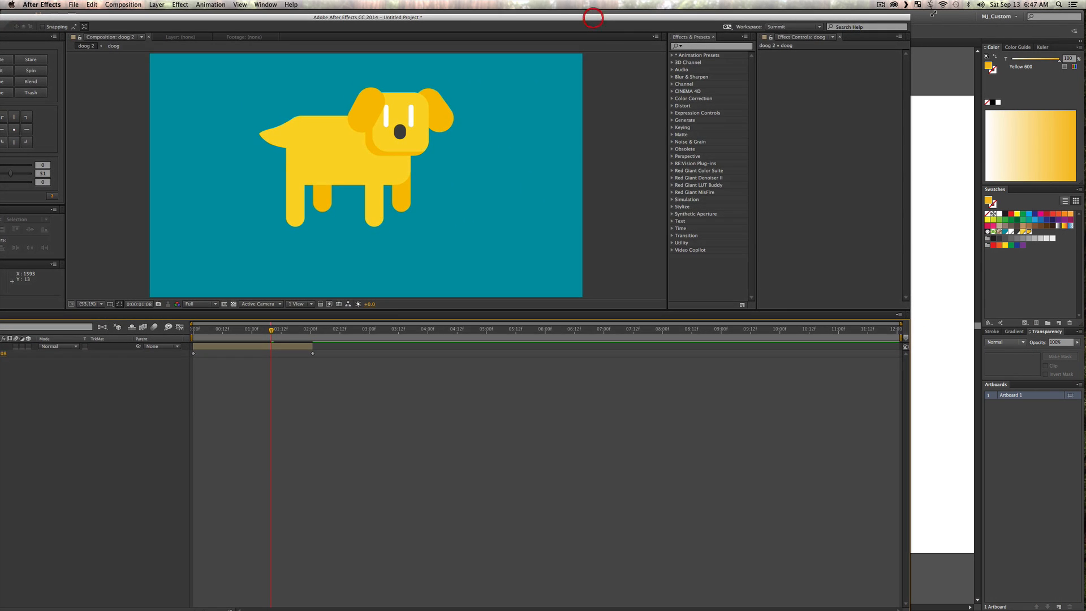
click(943, 23)
click(989, 272)
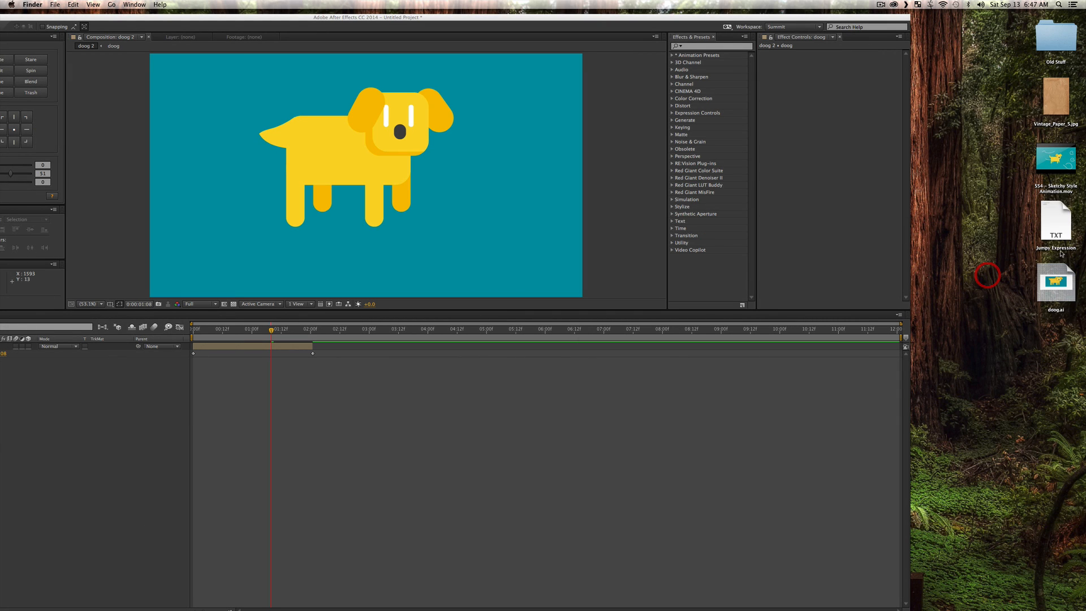
click(1059, 221)
key(space)
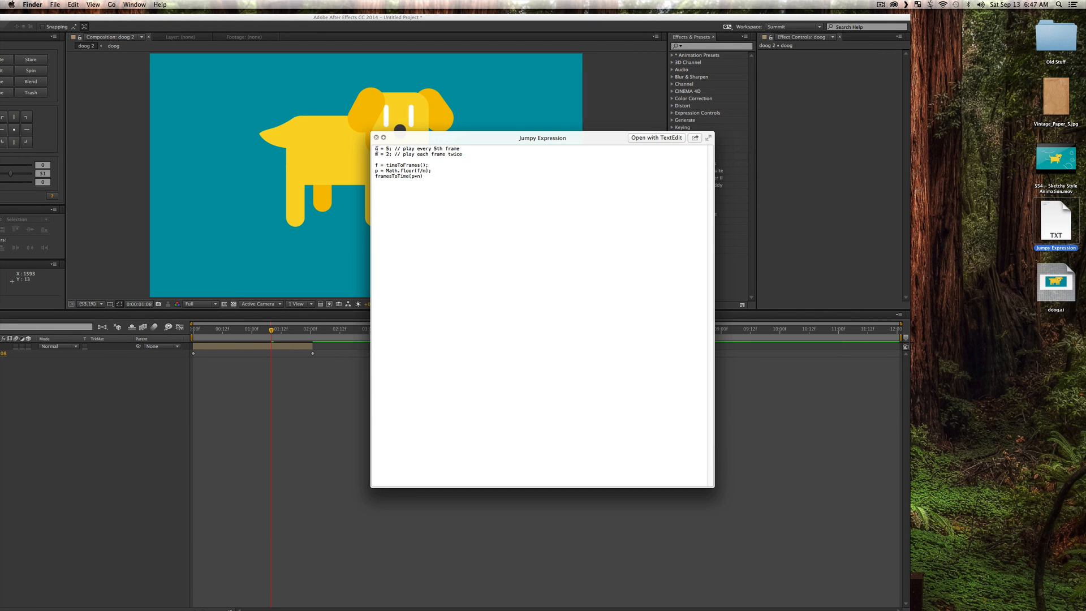
drag(437, 179, 461, 140)
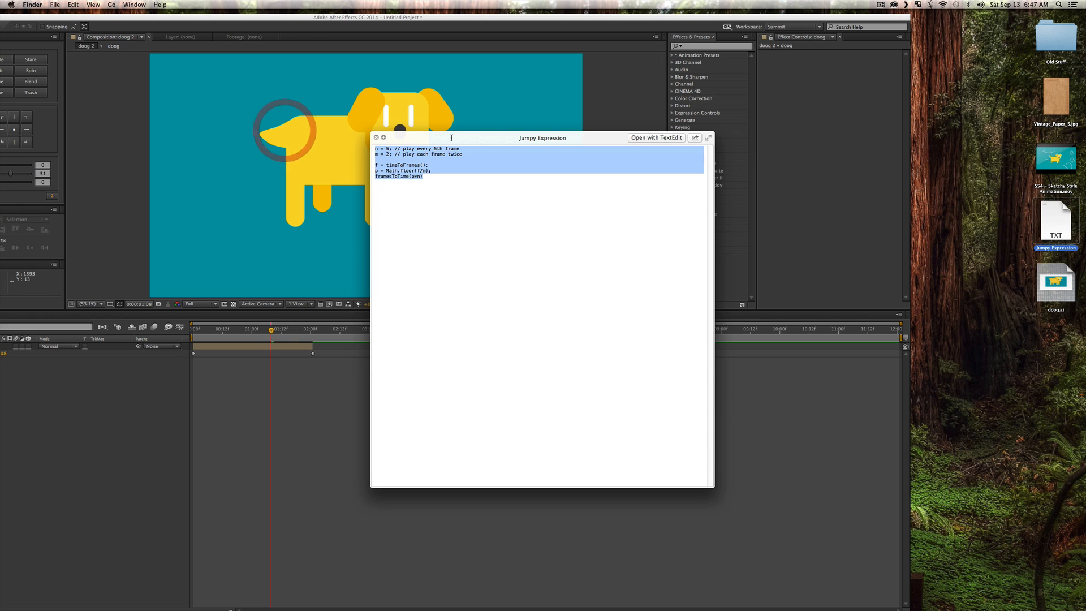
key(super+c)
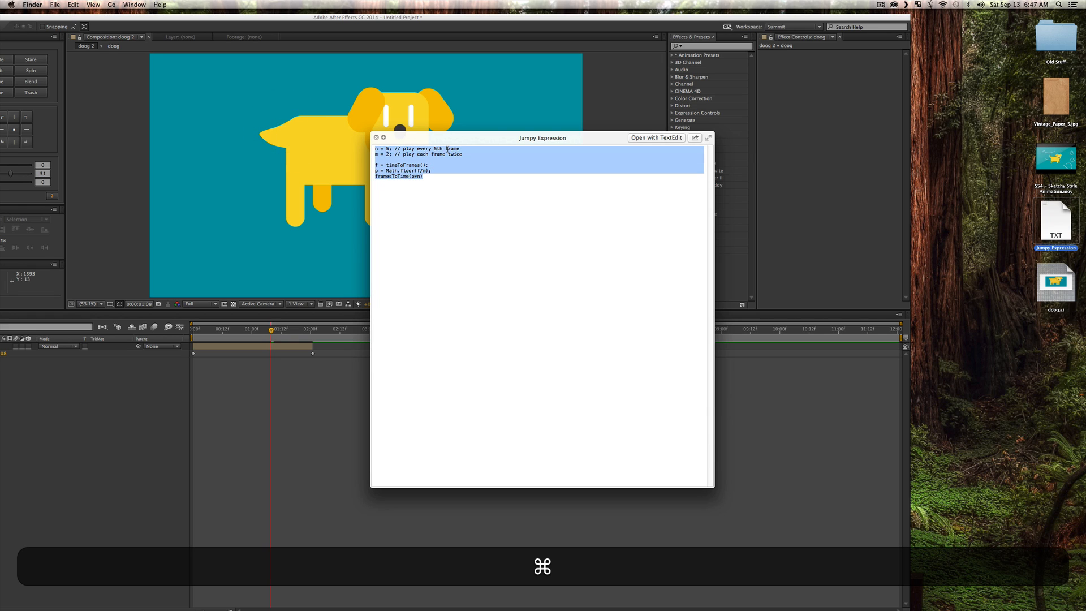
click(377, 138)
Back in After Effects, add an expression to the doog layer's Time Remap and paste in the copied jumpy expression.
click(462, 18)
drag(462, 18, 549, 1)
key(alt)
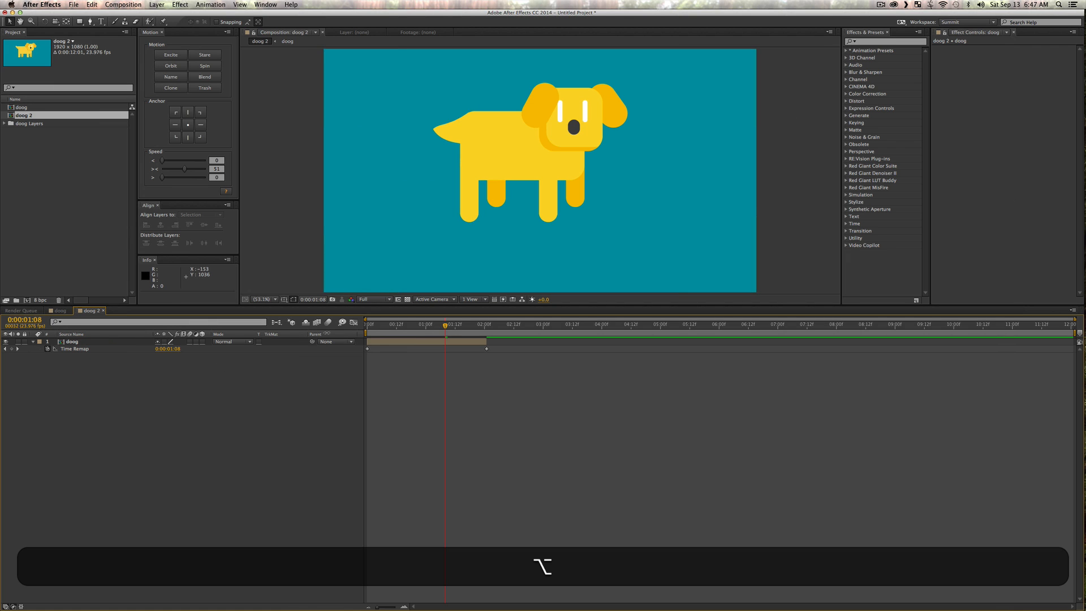
alt+click(47, 348)
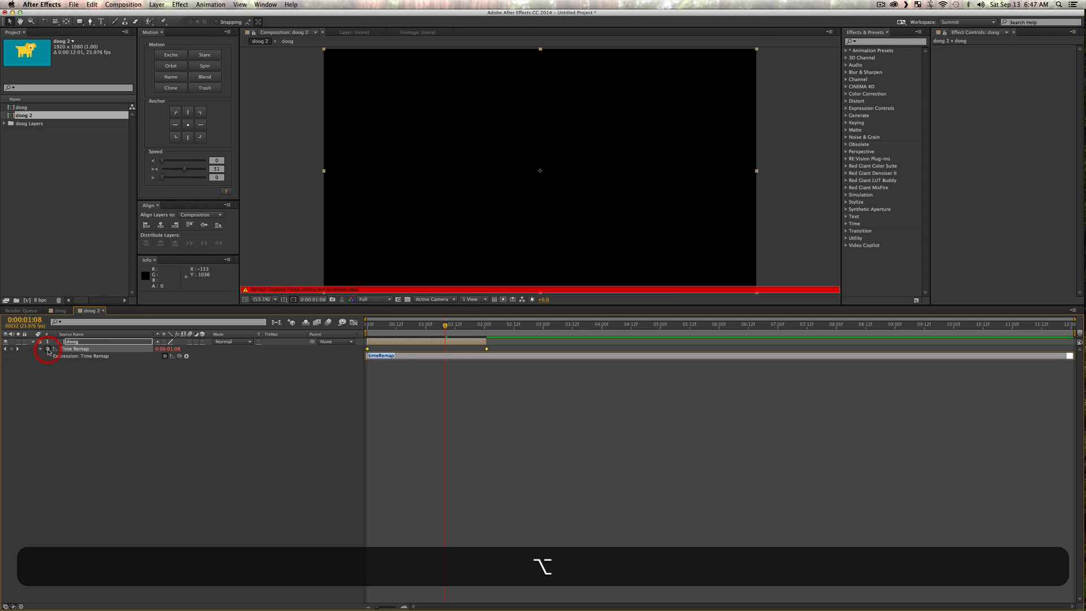
key(alt+super+v)
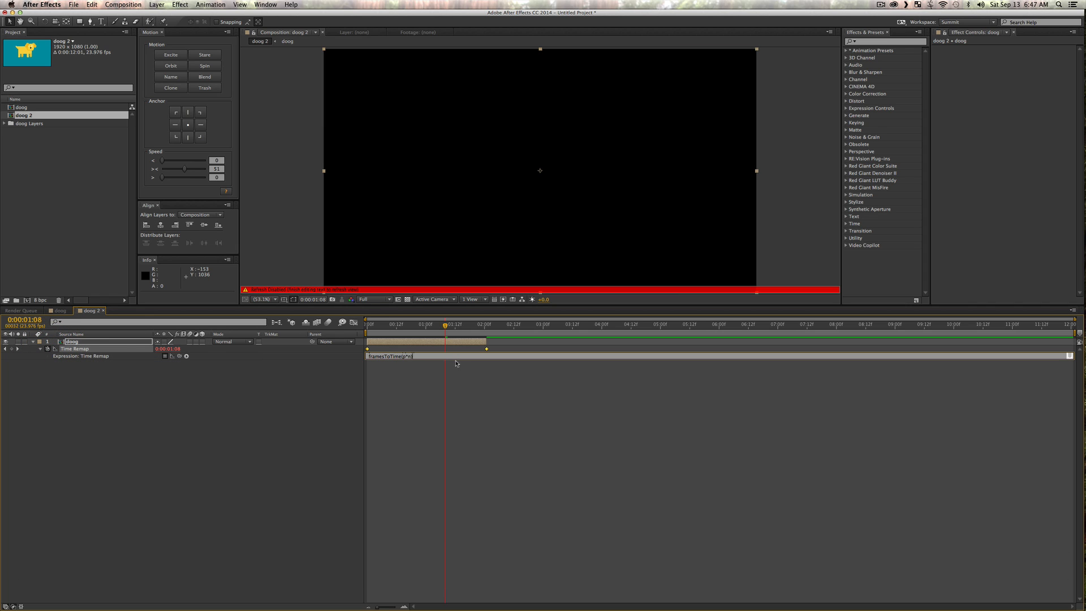
drag(457, 361, 456, 412)
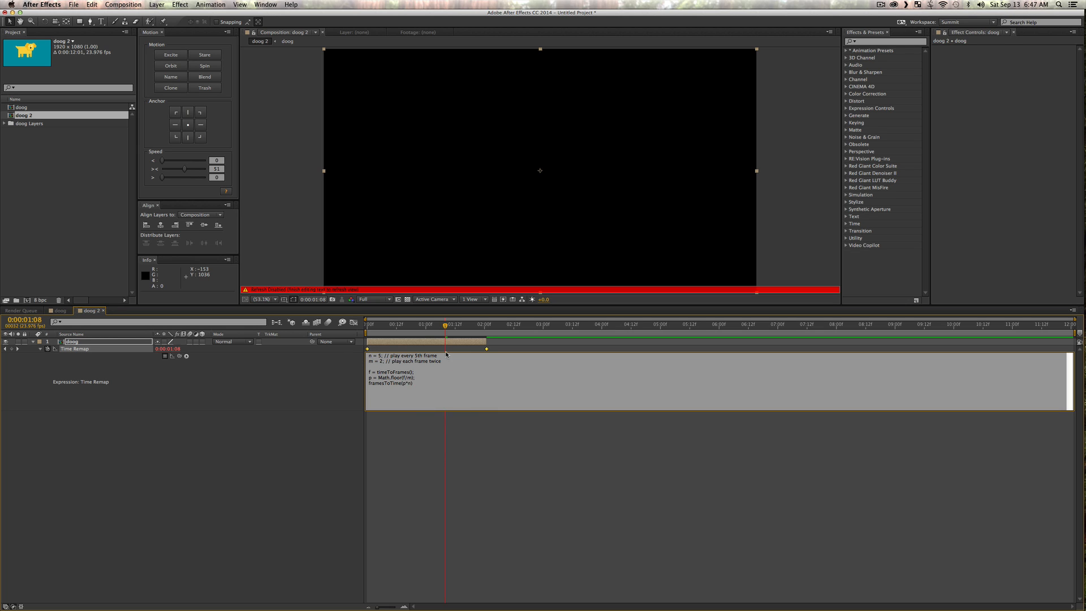
click(257, 492)
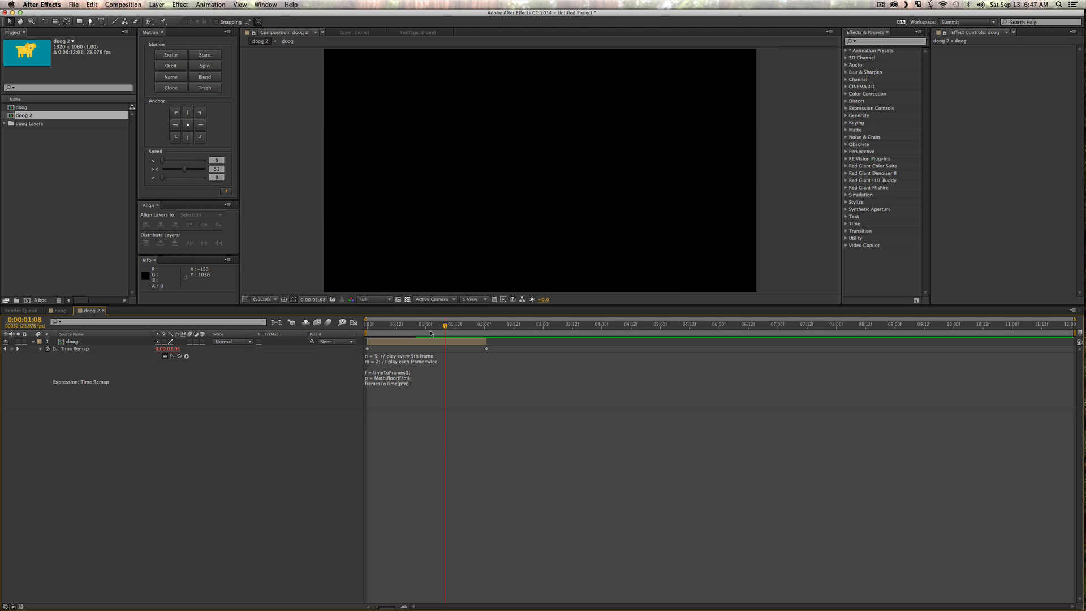
Scrub back to the start of doog 2 and play the time-remapped dog animation.
drag(430, 327, 376, 328)
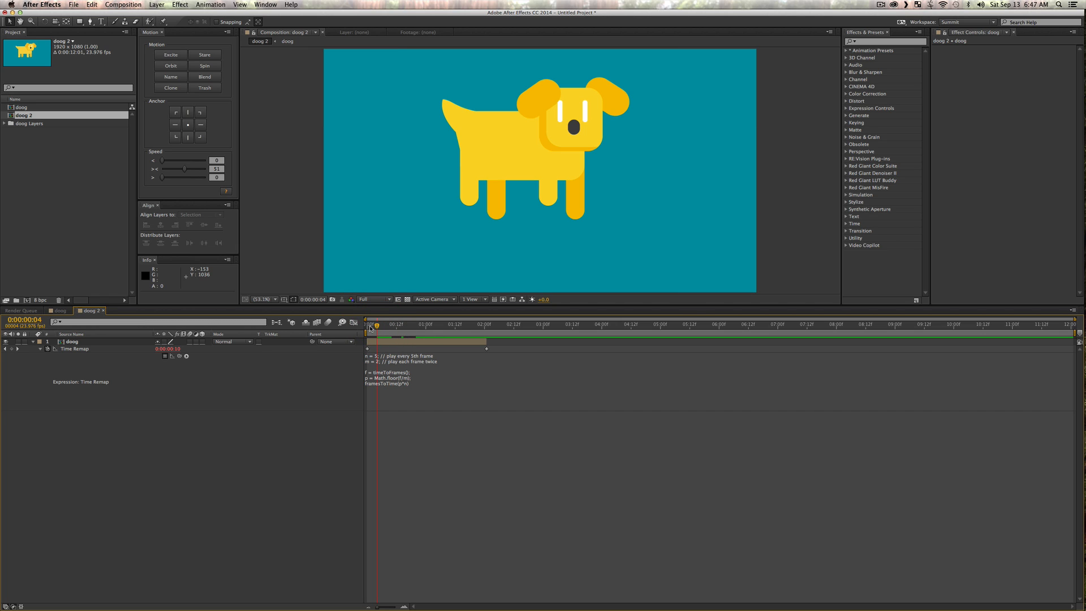
drag(377, 327, 334, 333)
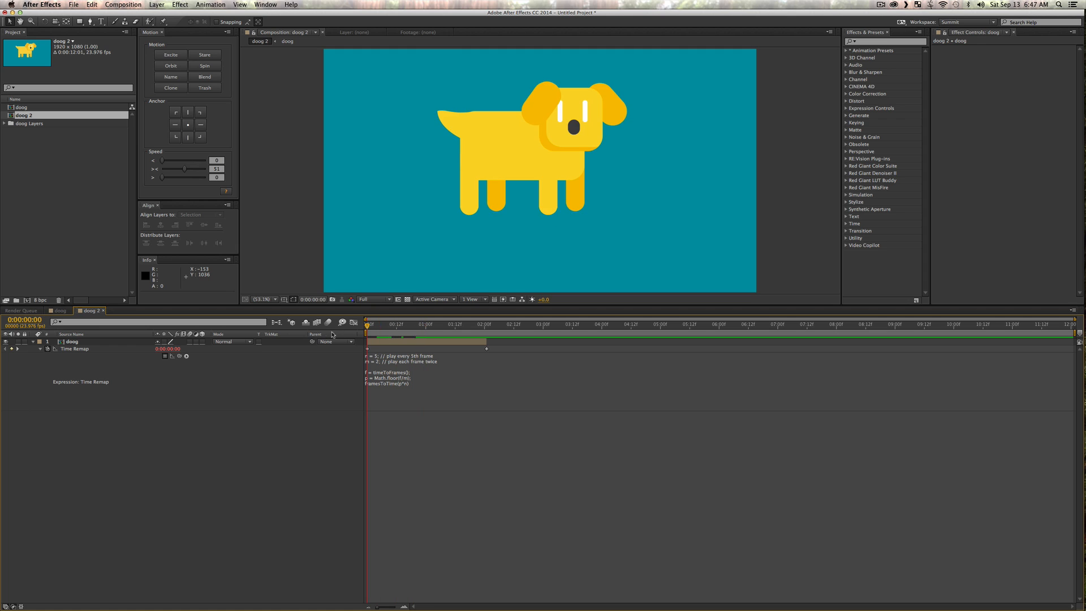
key(space)
key(space)
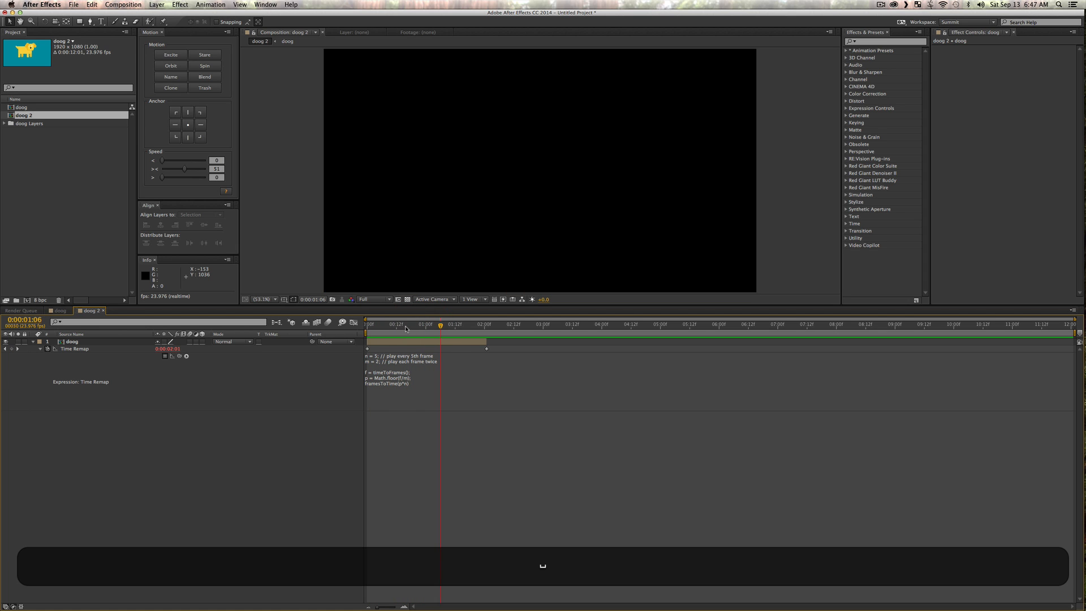
Find the last frame before the dog disappears, end the work area at 0:00:00:19 and preview the loop.
drag(424, 329, 456, 331)
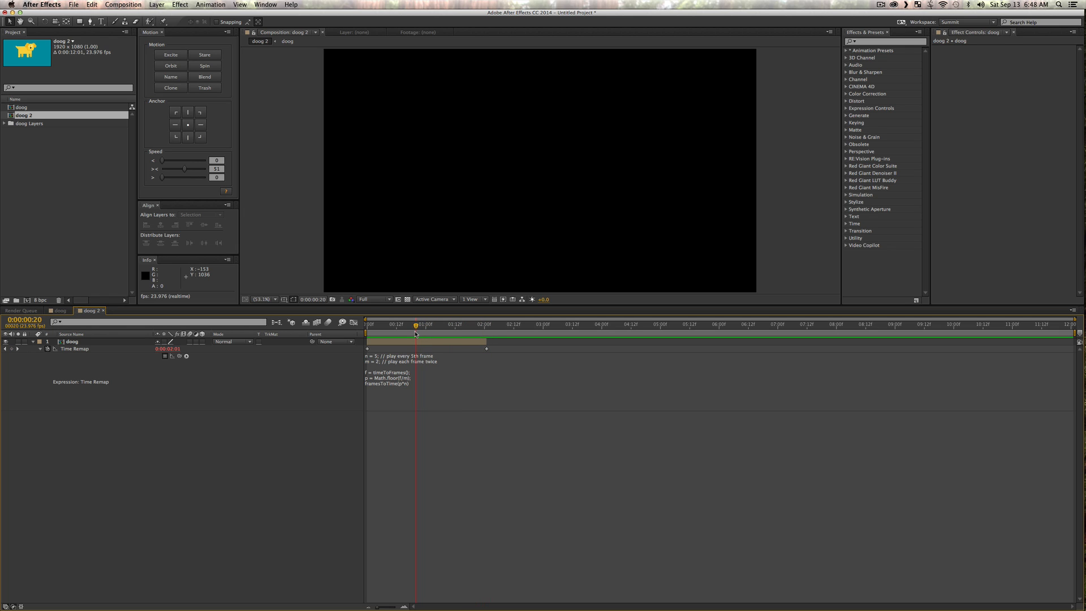
drag(416, 334, 413, 334)
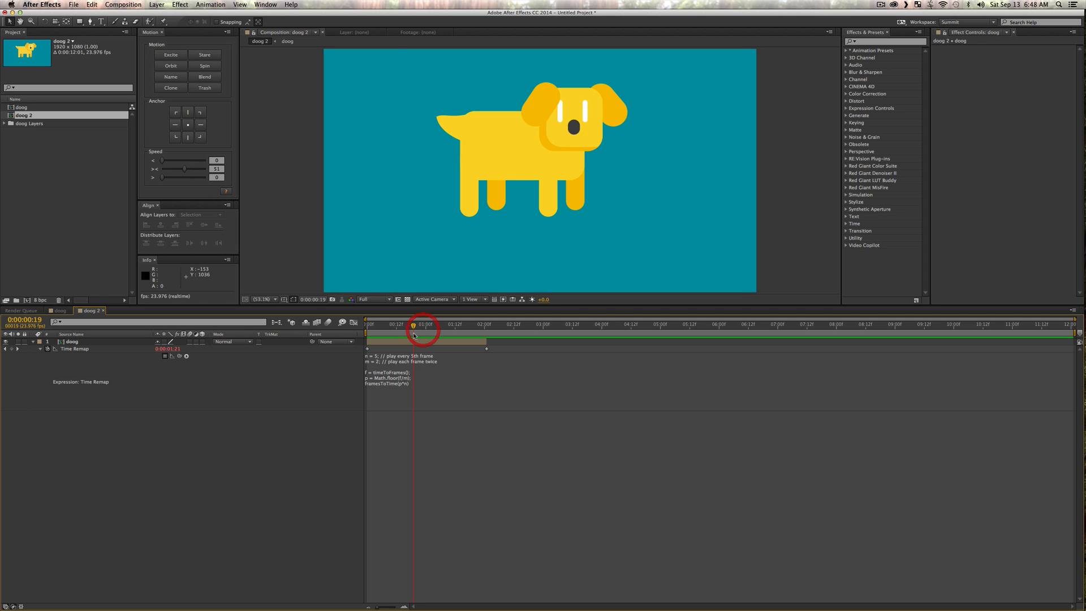
key(n)
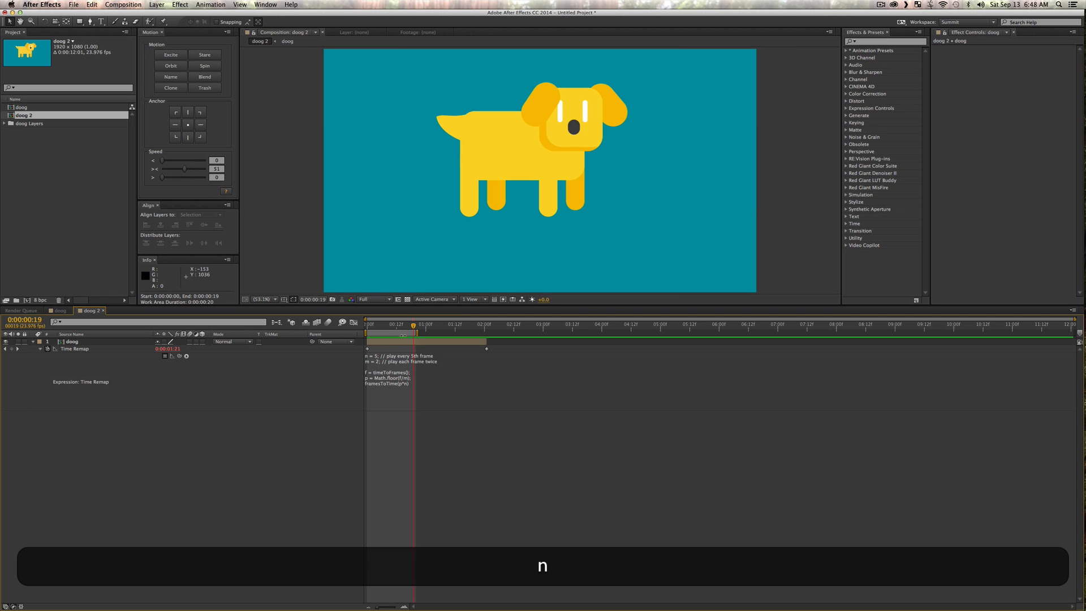
key(KP_0)
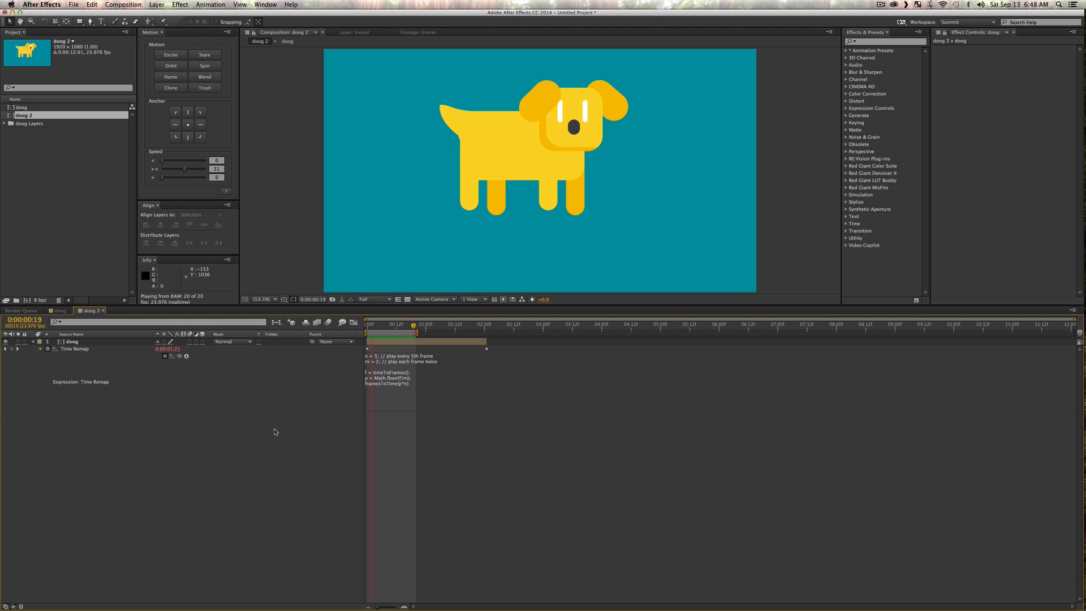
key(space)
click(196, 438)
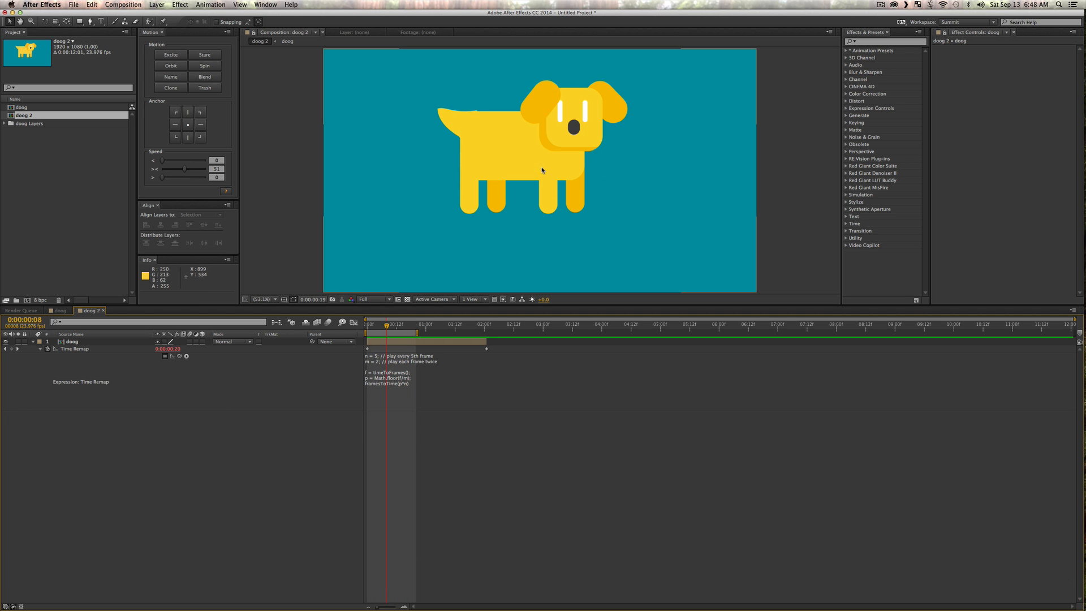
Add an adjustment layer above the doog layer and rename it Sketchy.
click(79, 341)
key(v)
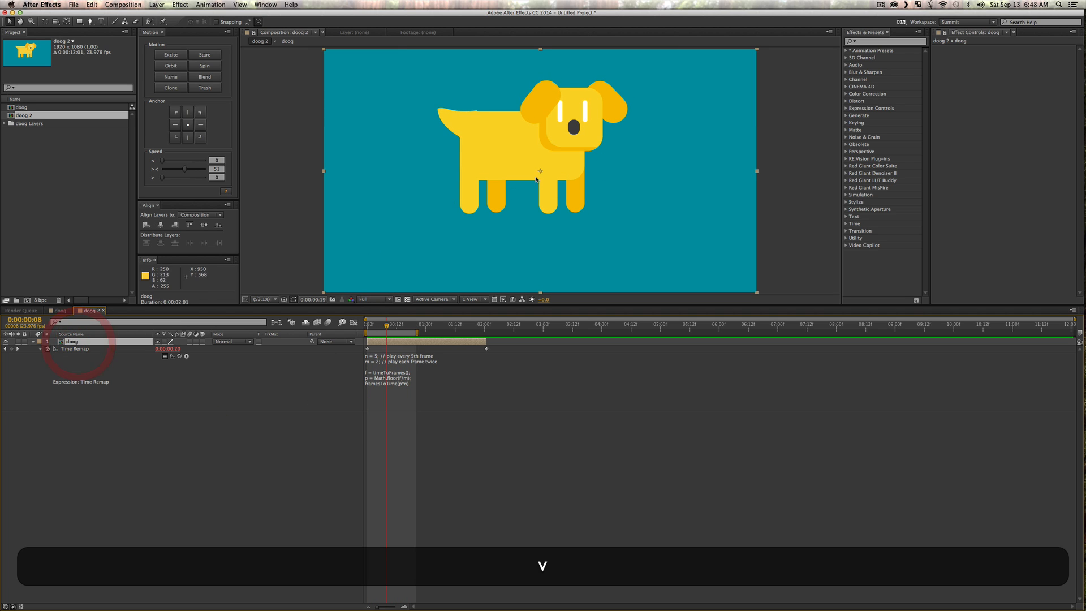
click(237, 449)
right_click(126, 431)
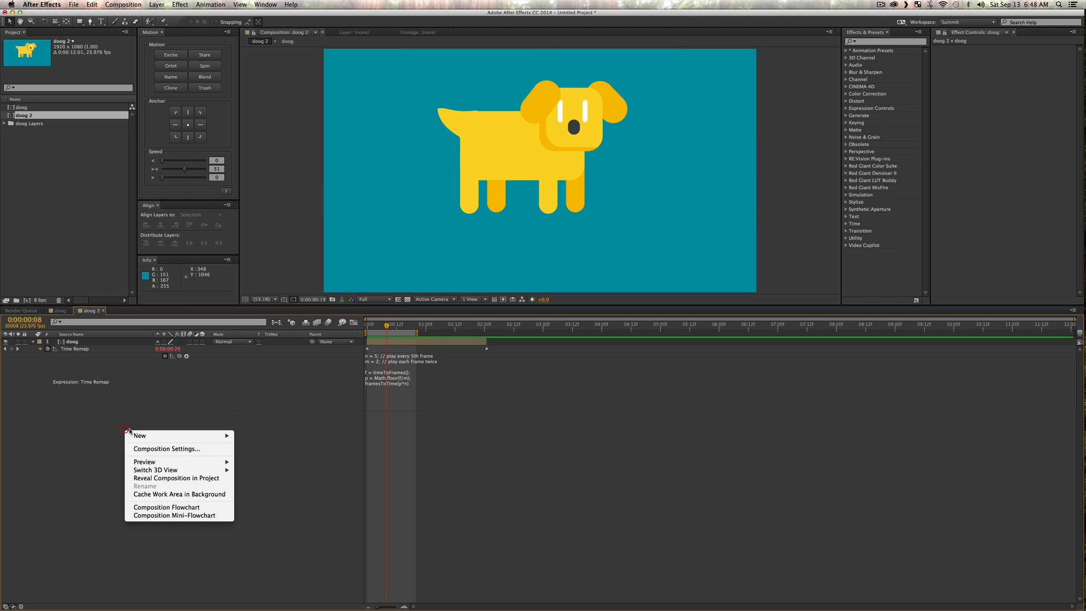
mouse_move(215, 435)
click(296, 498)
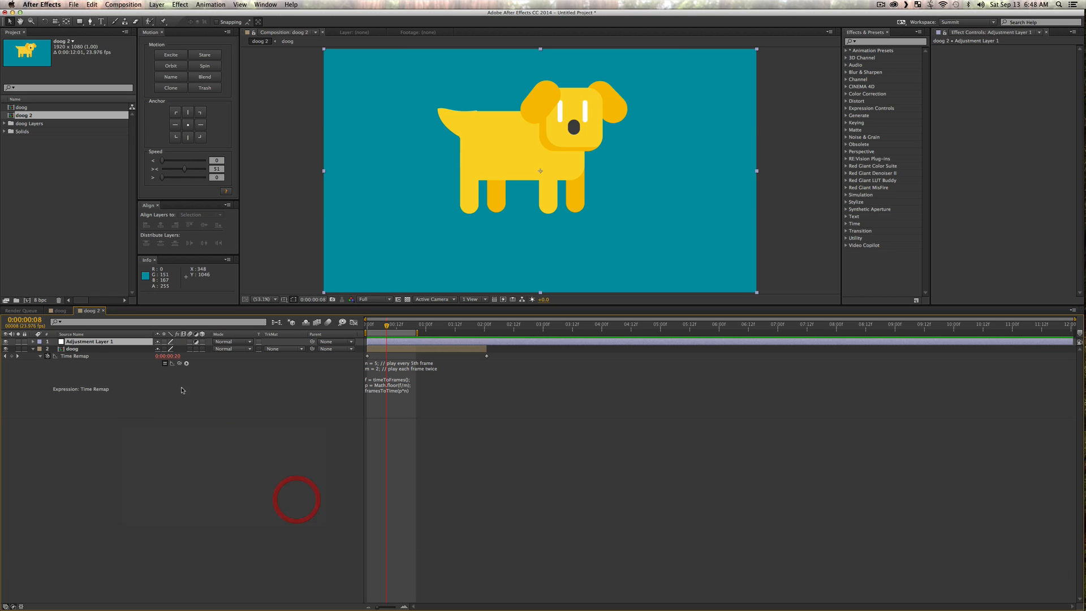
key(Return)
text(T)
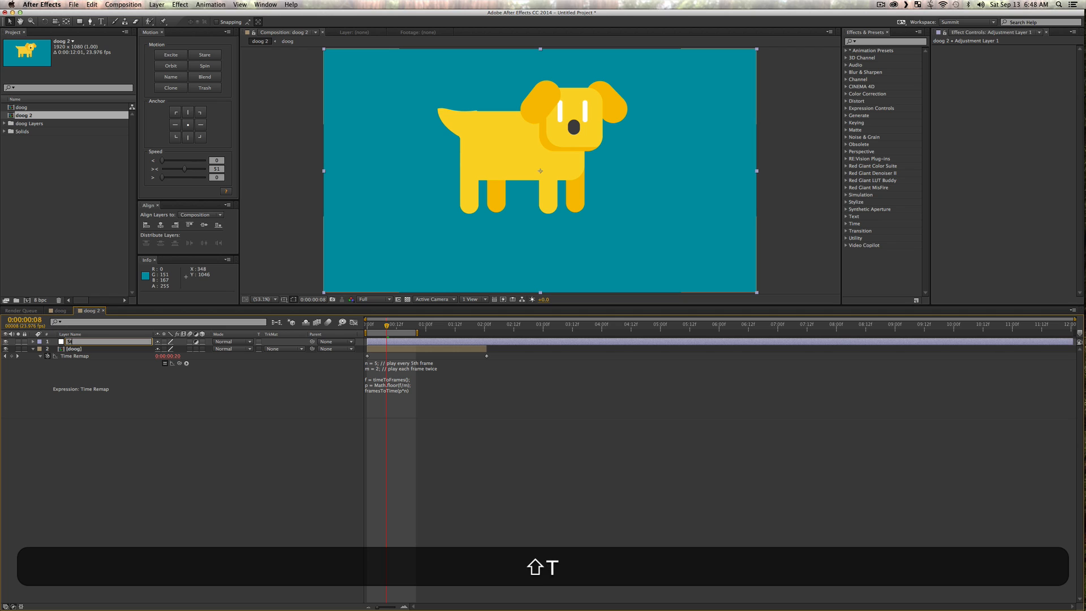
key(BackSpace)
key(Return)
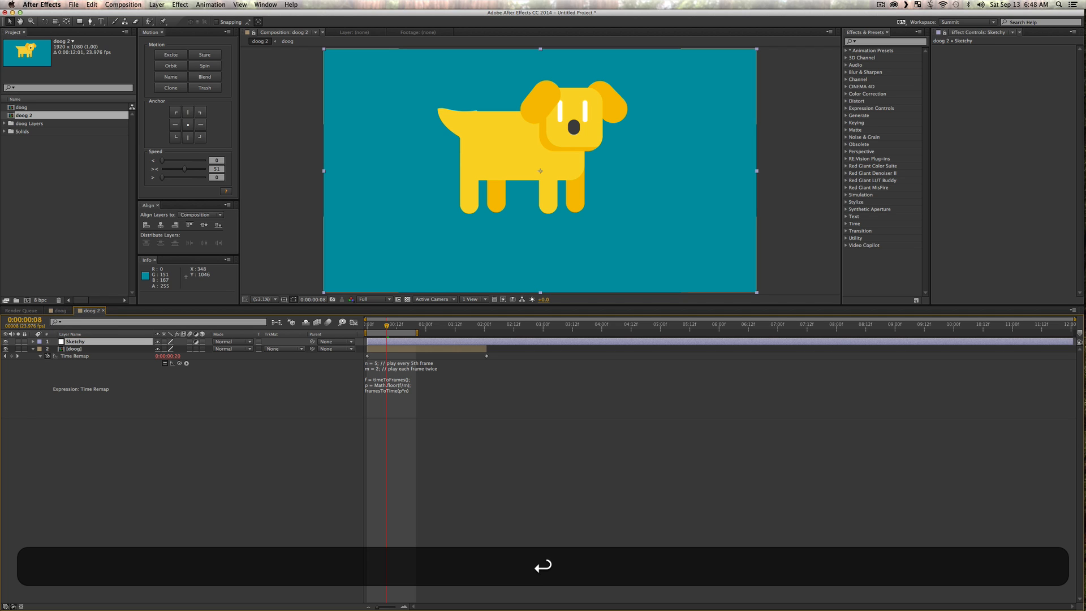
Search the effects for "turb" and apply Turbulent Displace to the Sketchy adjustment layer.
click(877, 42)
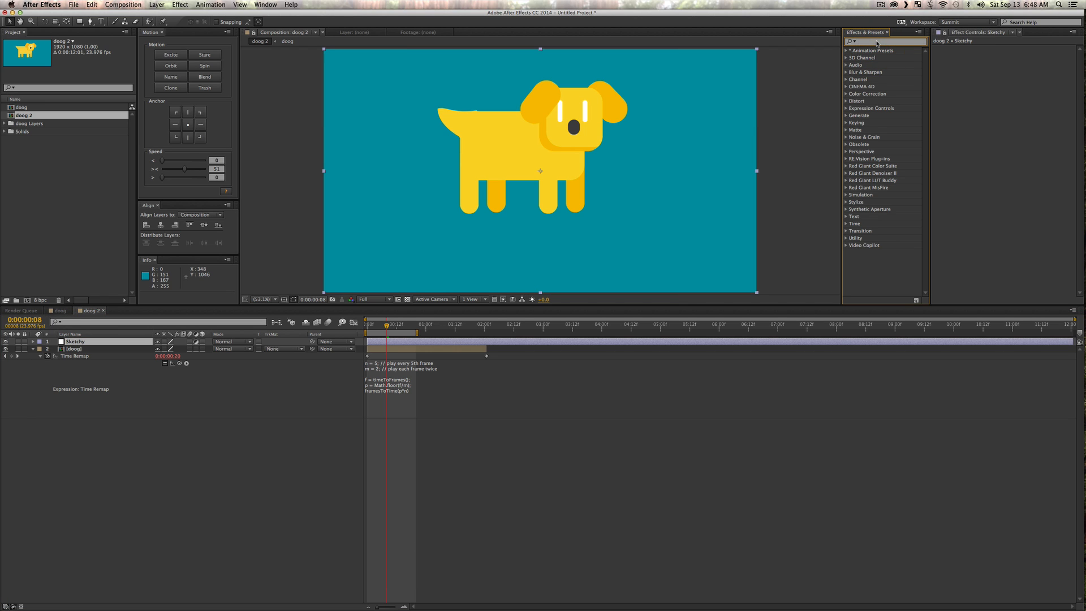
text(turb)
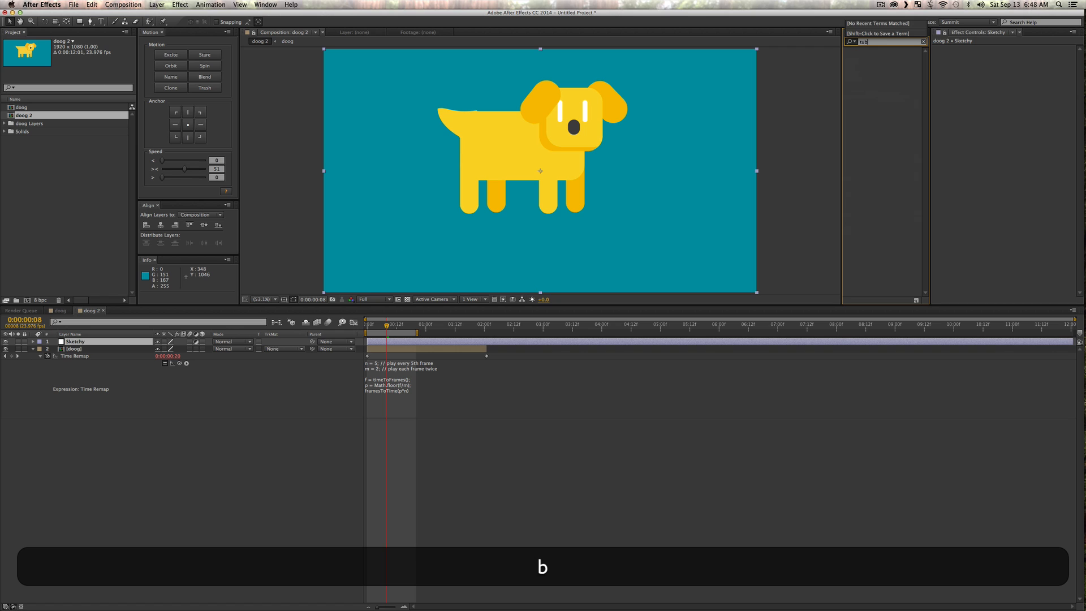
click(885, 139)
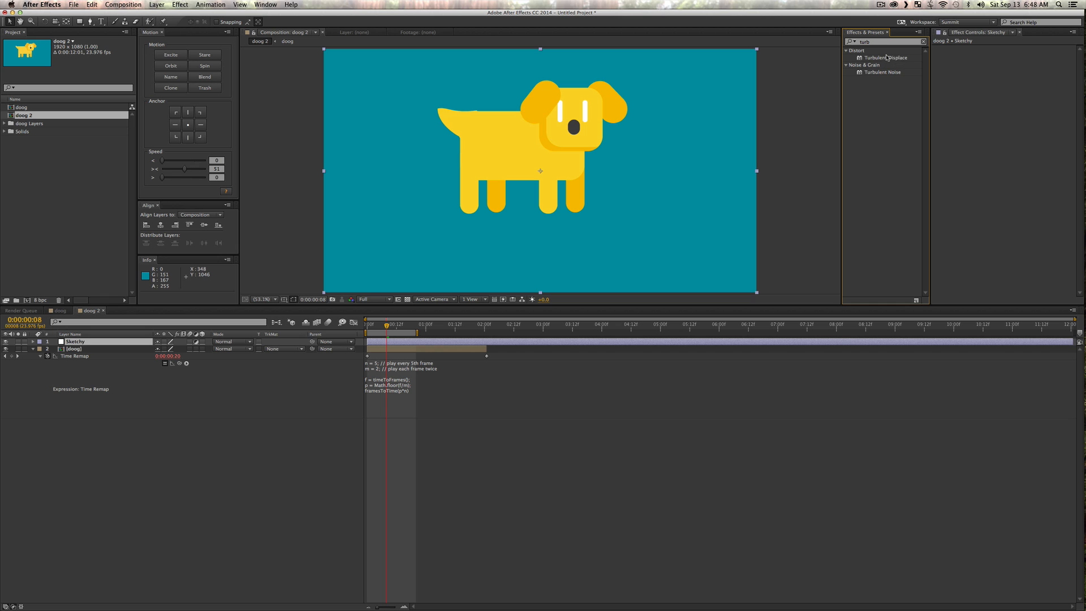
mouse_move(886, 57)
mouse_down()
mouse_move(707, 141)
mouse_move(396, 342)
mouse_move(87, 342)
mouse_move(97, 339)
mouse_up()
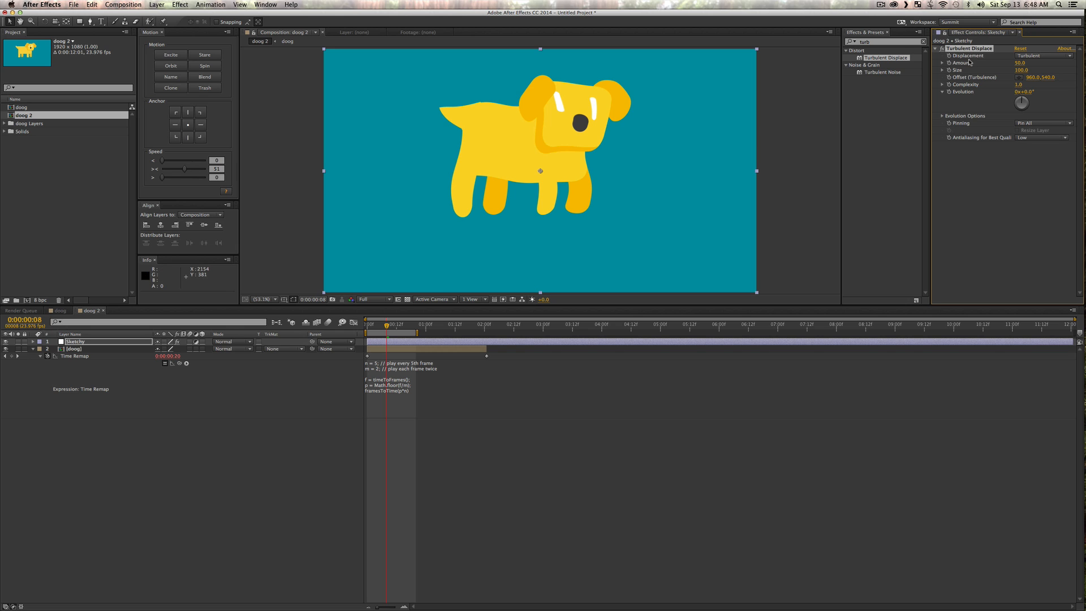
Set Turbulent Displace's Complexity to 9.4 and Size to 8 on the Sketchy layer, and preview the loop.
drag(1020, 87, 1084, 86)
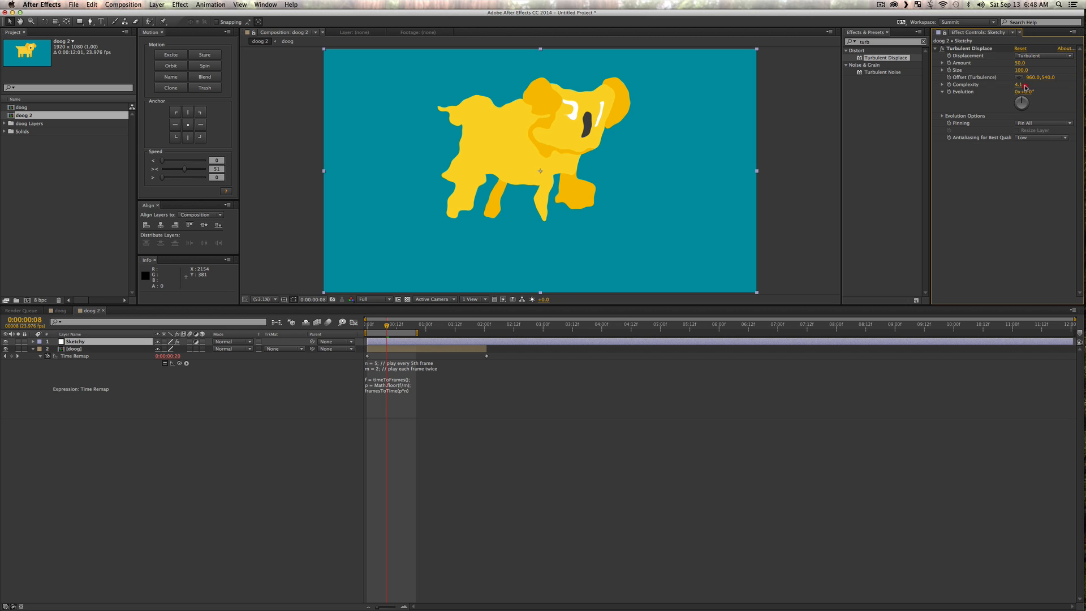
drag(1019, 85, 1054, 85)
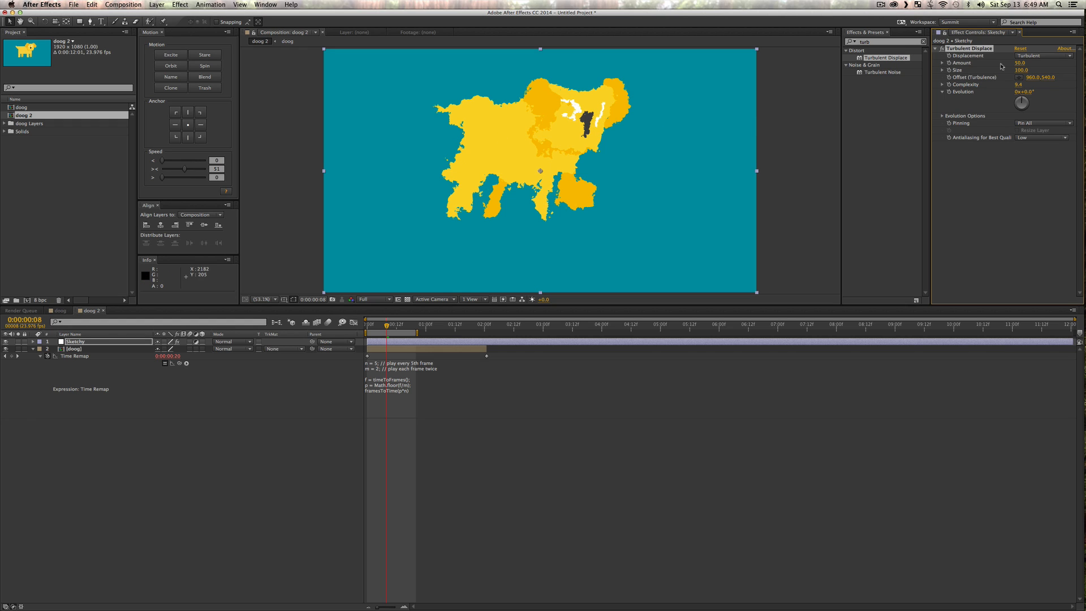
drag(1023, 70, 987, 72)
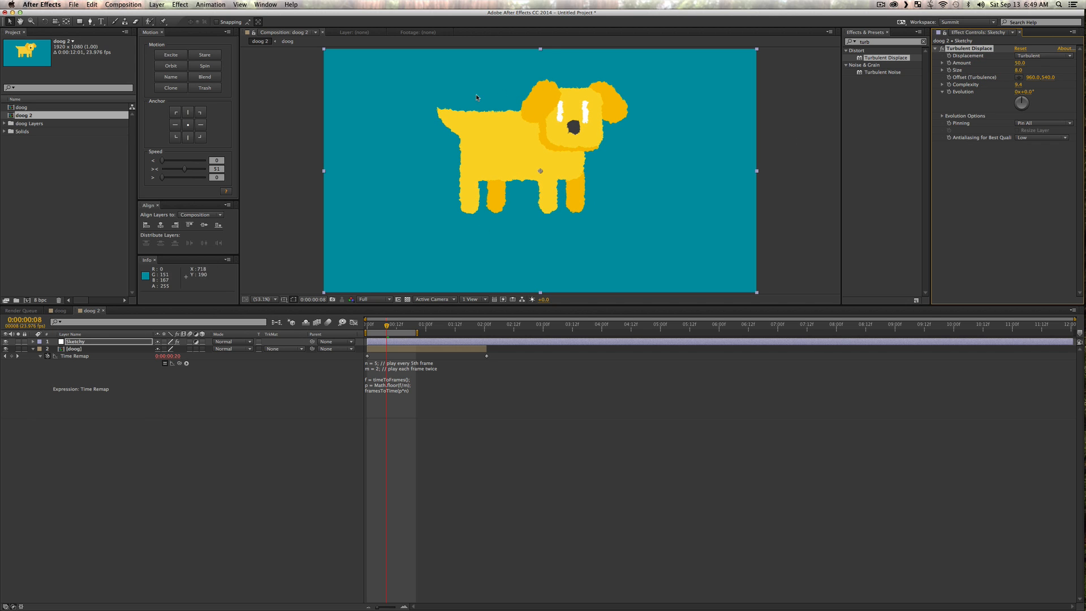
key(KP_0)
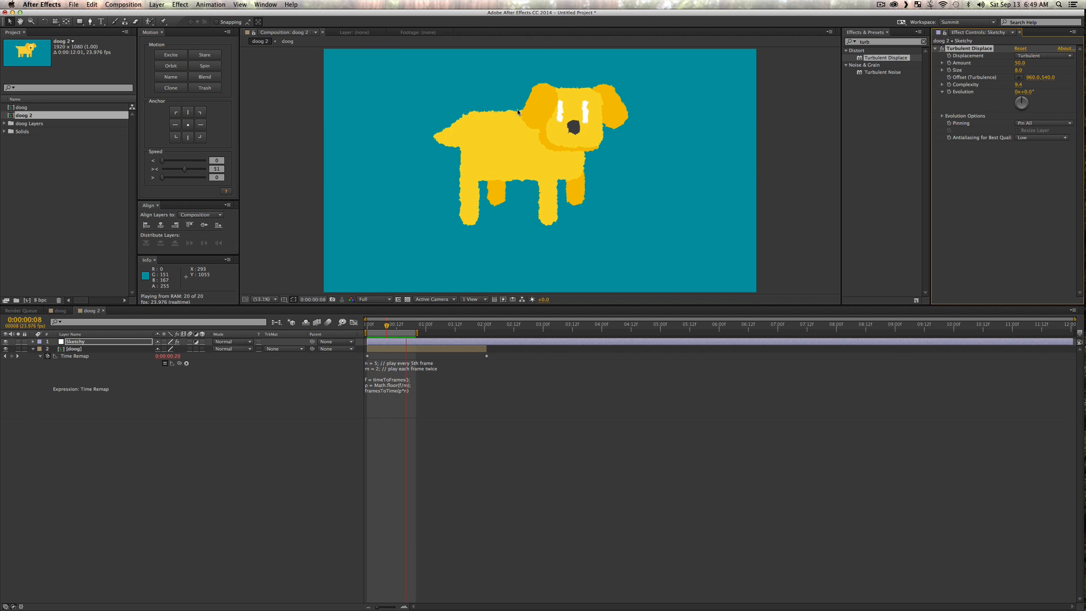
Check the dog's back edge up close and refine Turbulent Displace to Complexity 8.7 and Size 6, keeping Antialiasing at Low.
key(space)
key(z)
drag(441, 97, 529, 155)
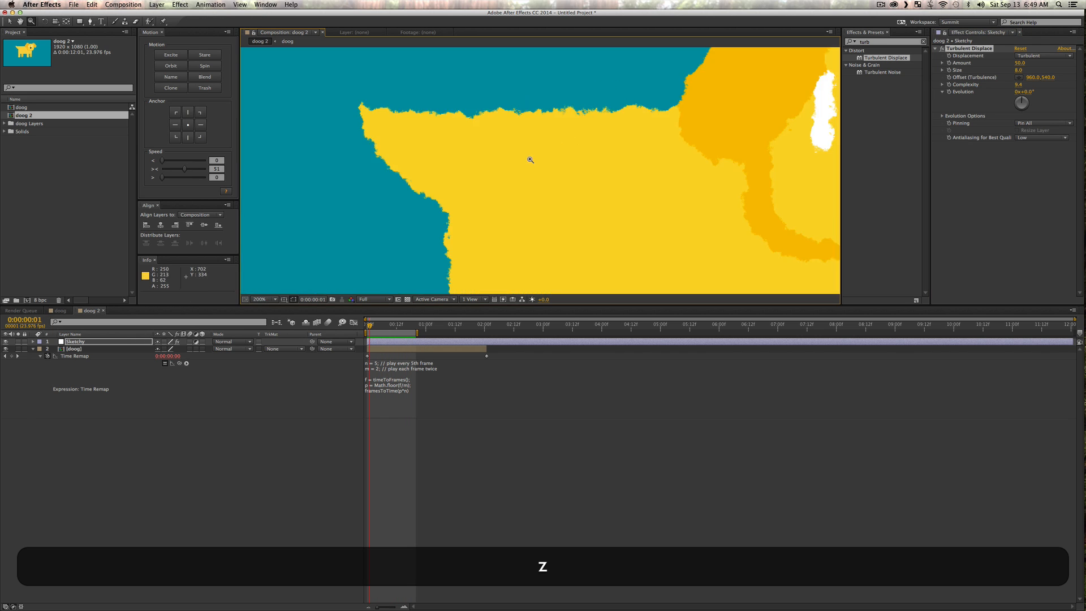
click(1033, 140)
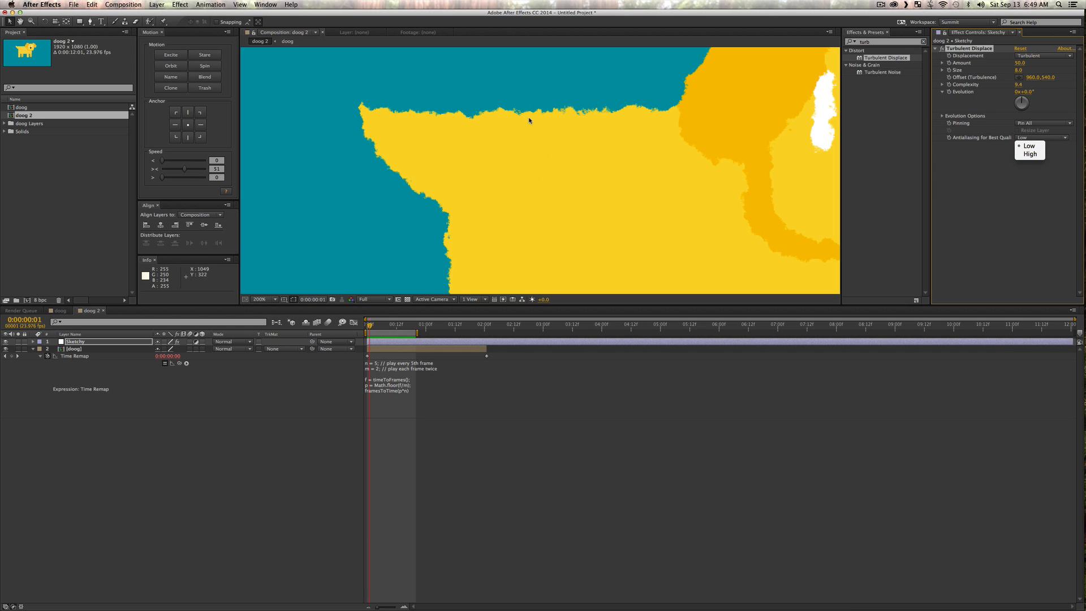
click(1047, 222)
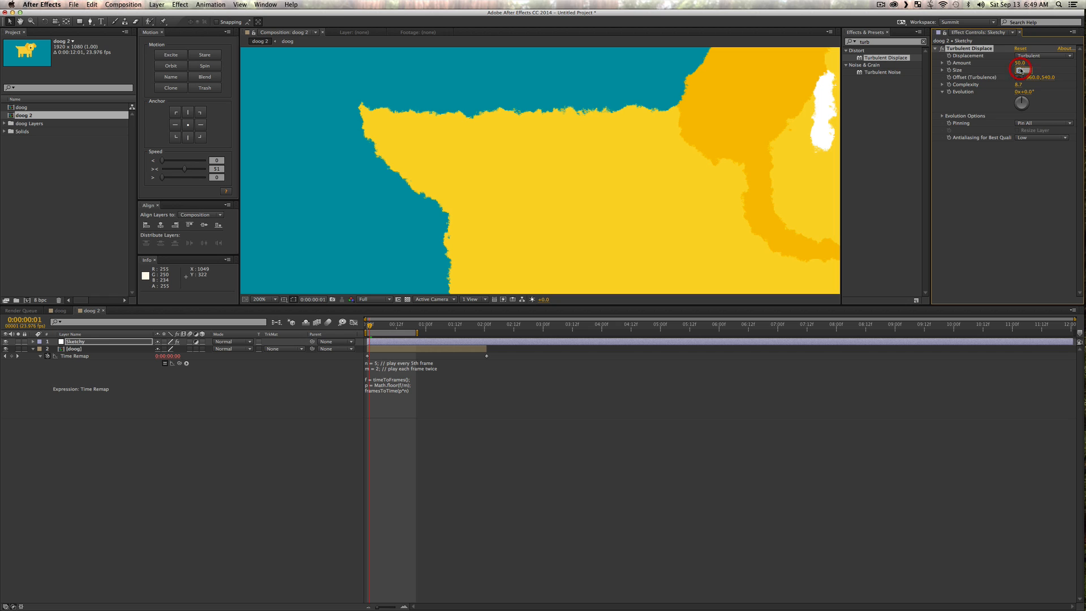
key(Return)
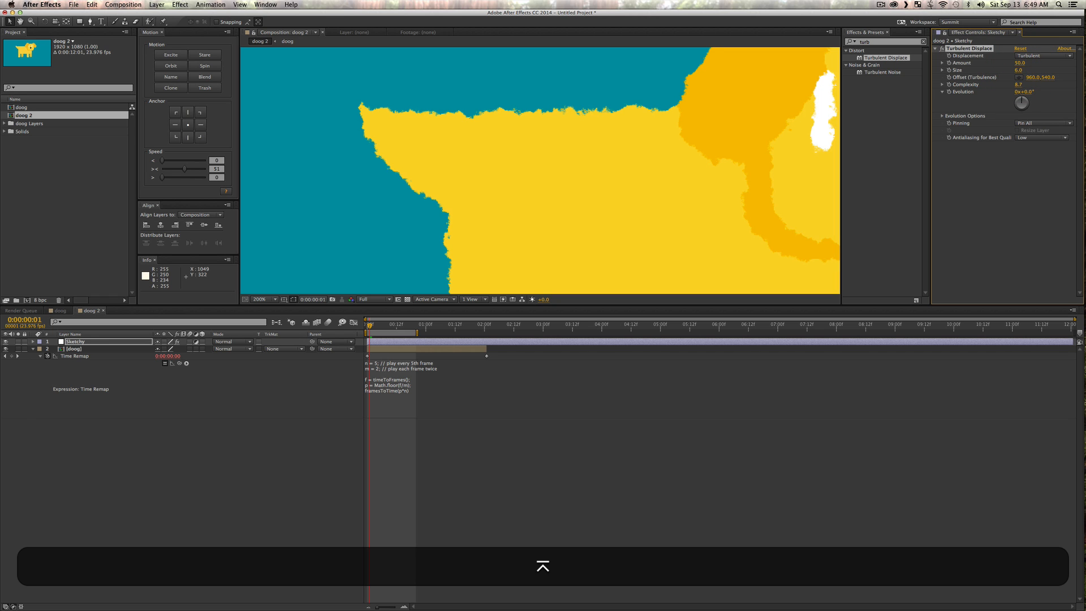
click(990, 186)
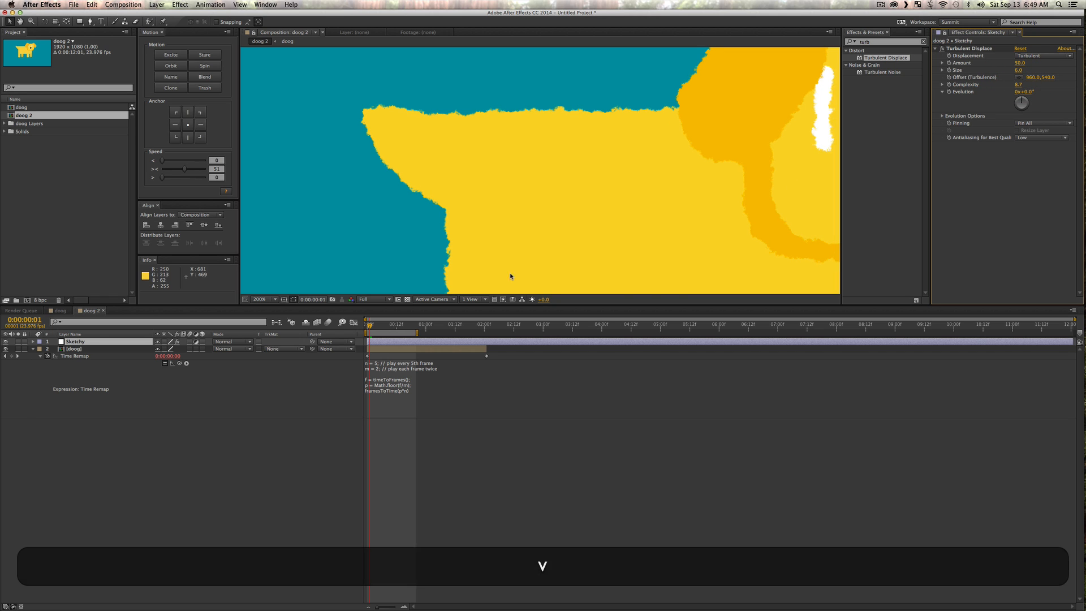
Inspect the dog's roughened outline at 100% magnification while scrubbing from the first frames to 0:00:00:11.
key(z)
alt+click(522, 239)
alt+click(547, 242)
key(space)
key(z)
drag(599, 172, 599, 129)
click(568, 137)
key(space)
key(v)
click(375, 326)
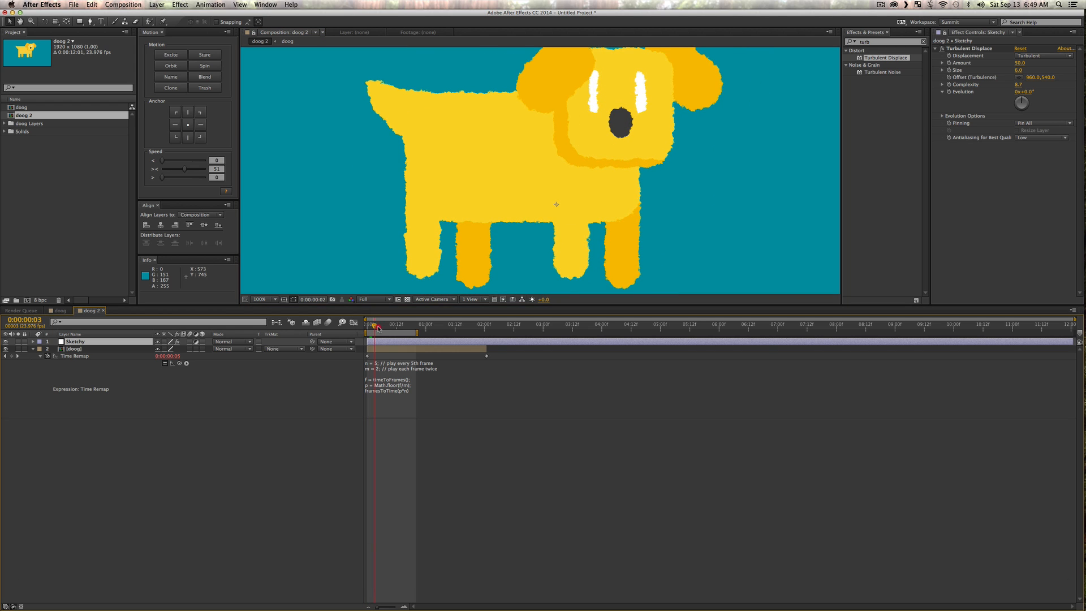
mouse_move(378, 328)
mouse_down()
mouse_move(416, 327)
mouse_move(394, 334)
mouse_up()
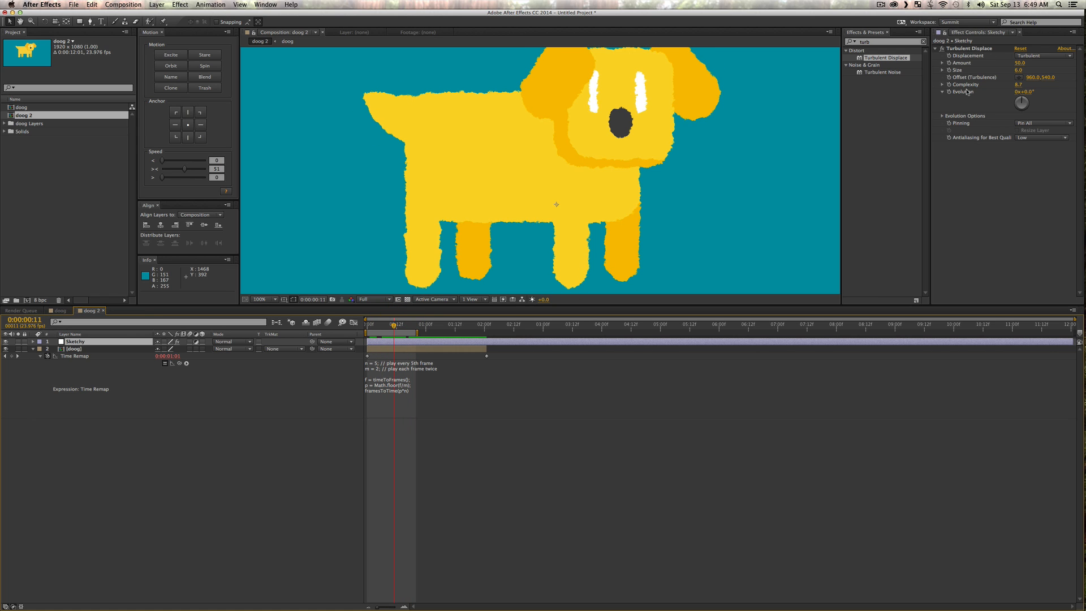
Add the expression time*150 to Turbulent Displace's Evolution property.
key(alt)
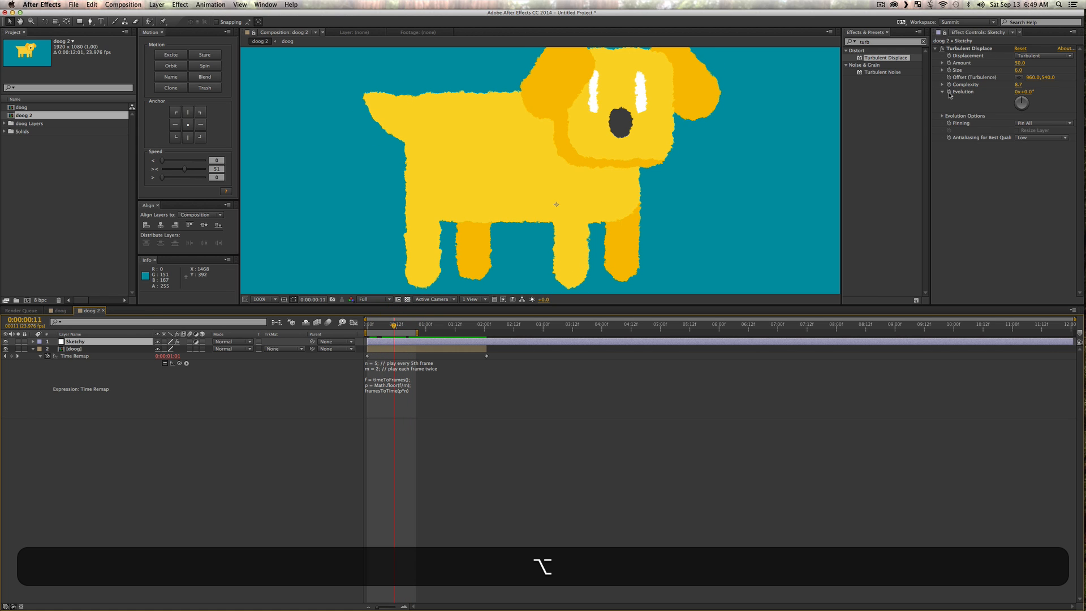
alt+click(950, 92)
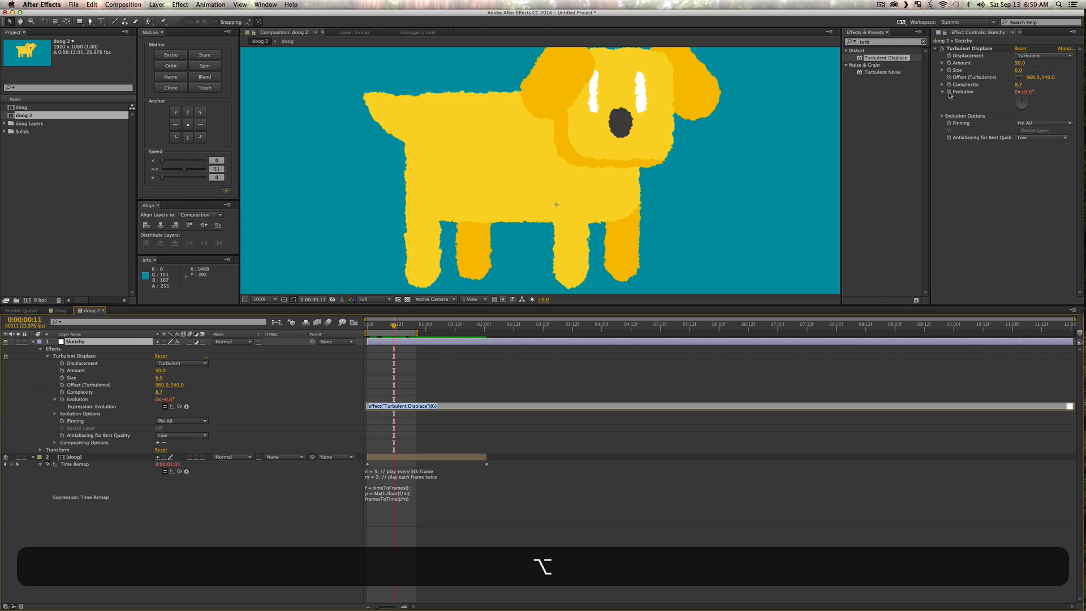
text(time)
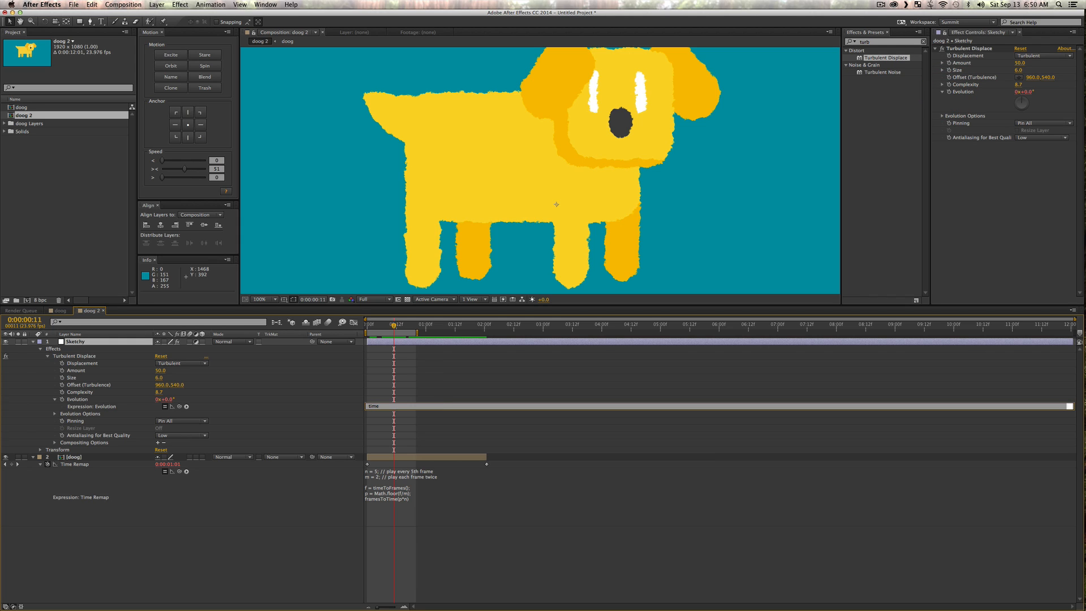
text(*1)
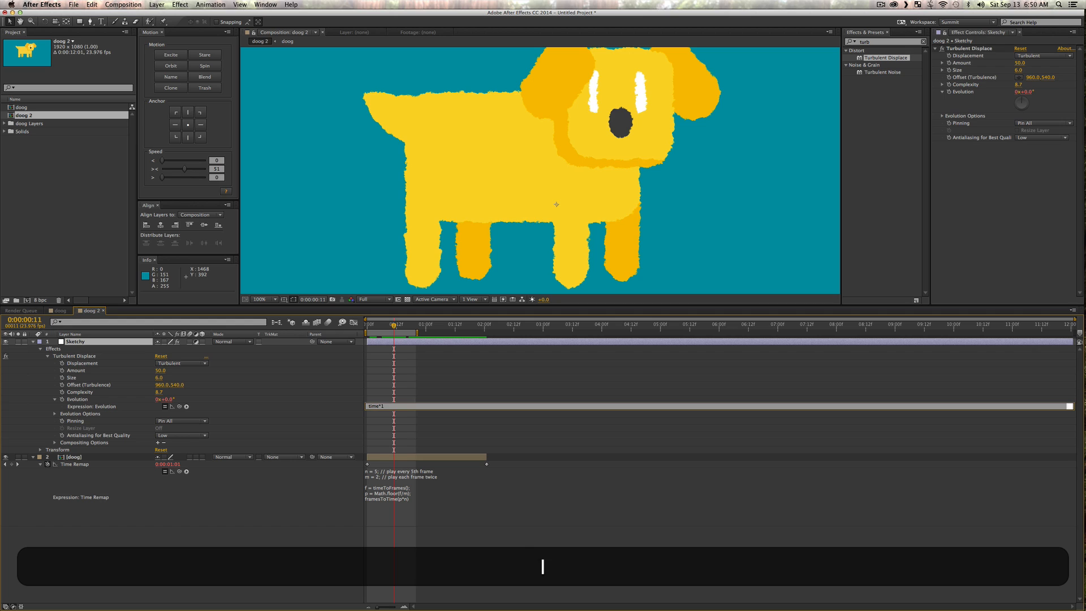
text(50)
click(360, 530)
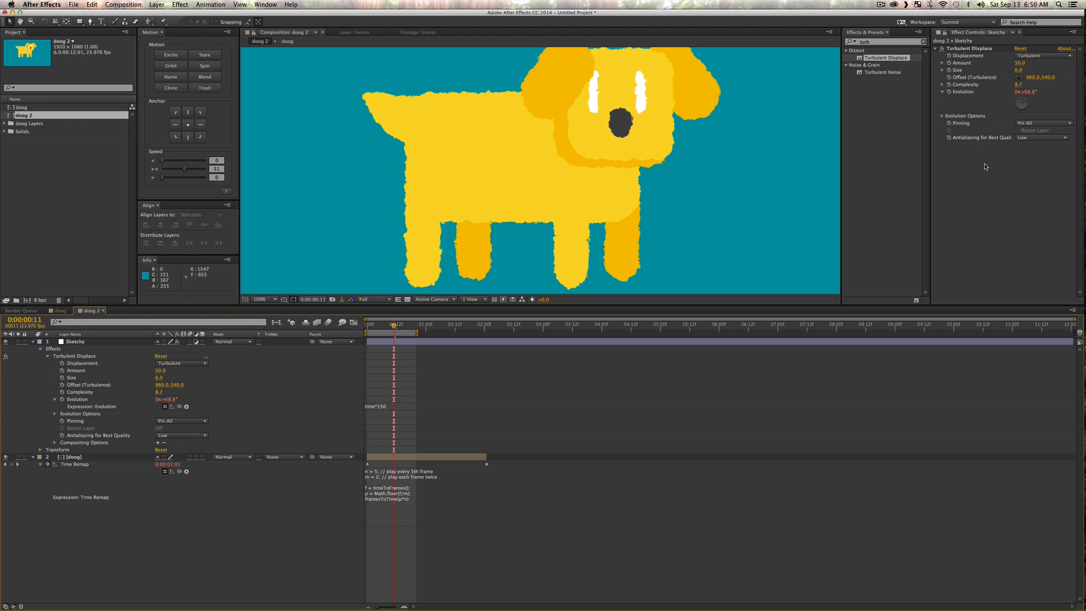
Preview the evolving displacement and examine the edges where the dog's legs meet its body at 600% magnification.
key(KP_0)
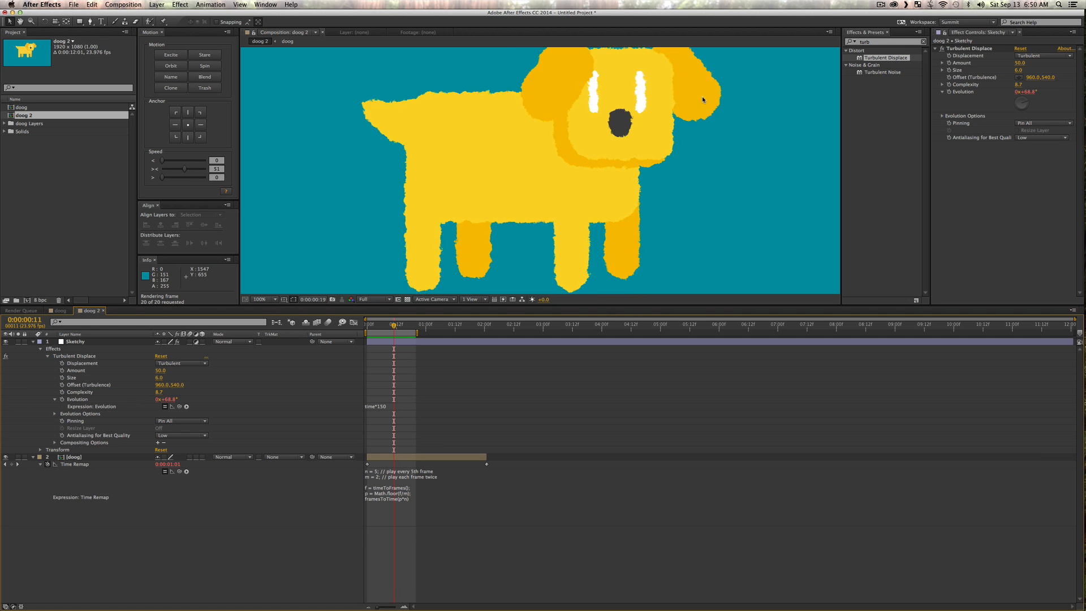
key(z)
click(504, 236)
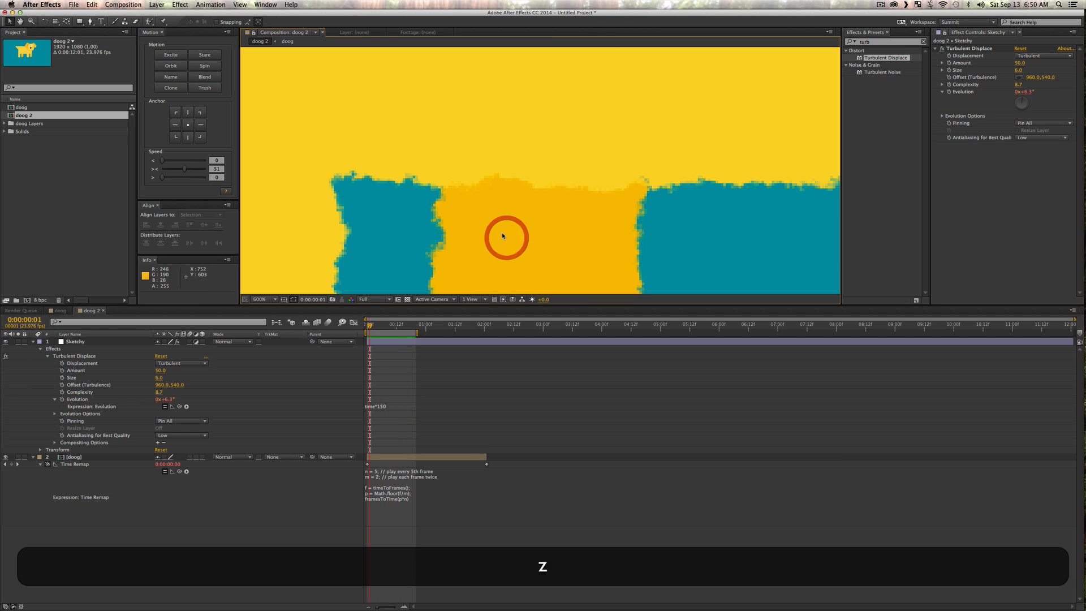
key(space)
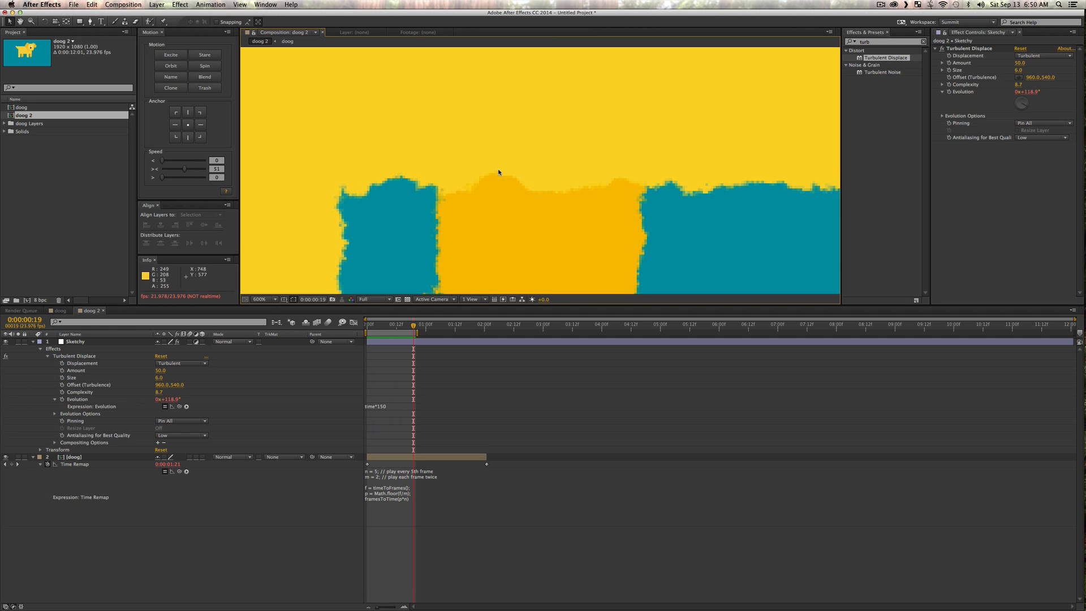
key(space)
key(space)
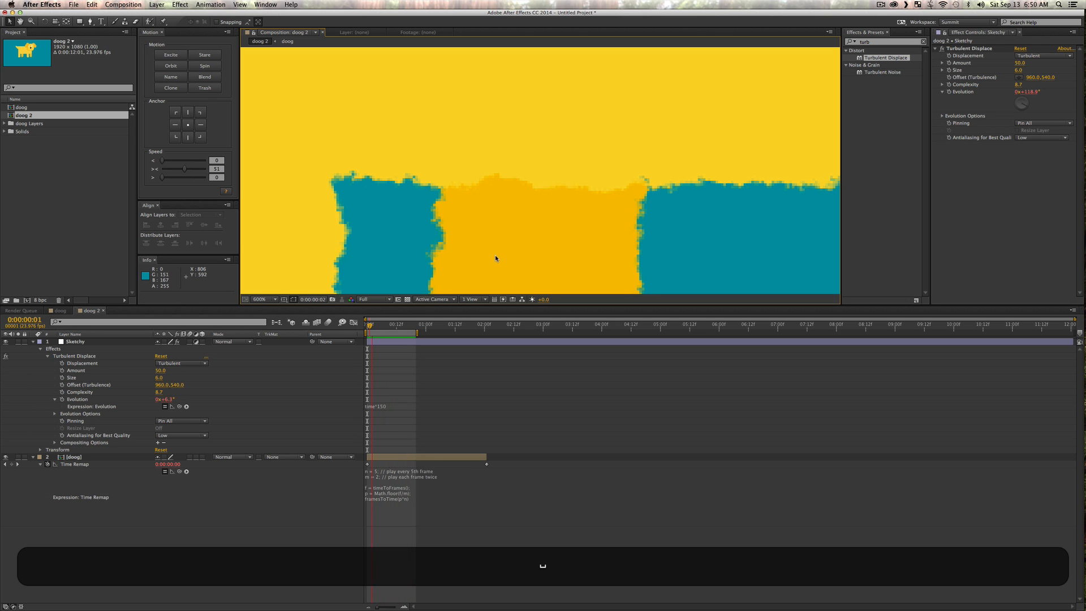
Fit the whole doog 2 composition in the viewer and play back the sketchy dog animation.
key(alt+z)
alt+double_click(545, 183)
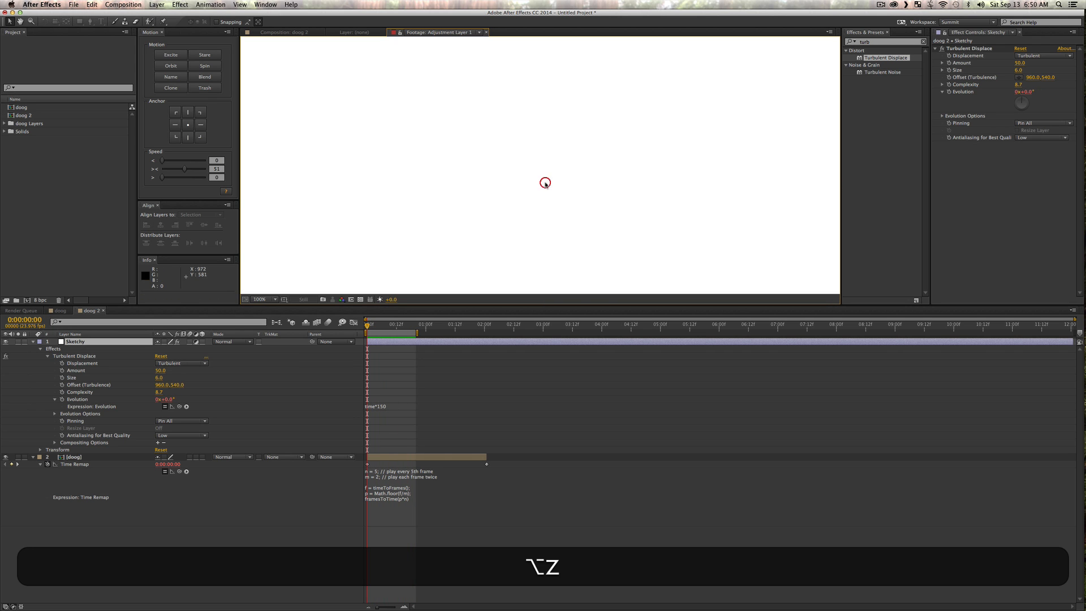
click(379, 326)
key(z)
alt+click(542, 221)
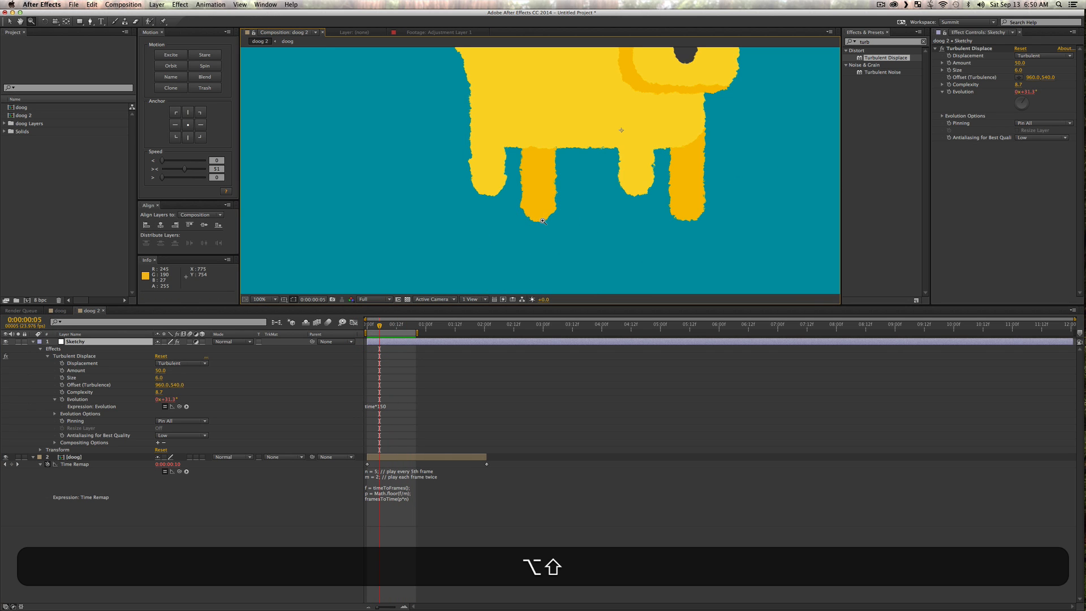
key(alt+shift+slash)
key(v)
key(KP_0)
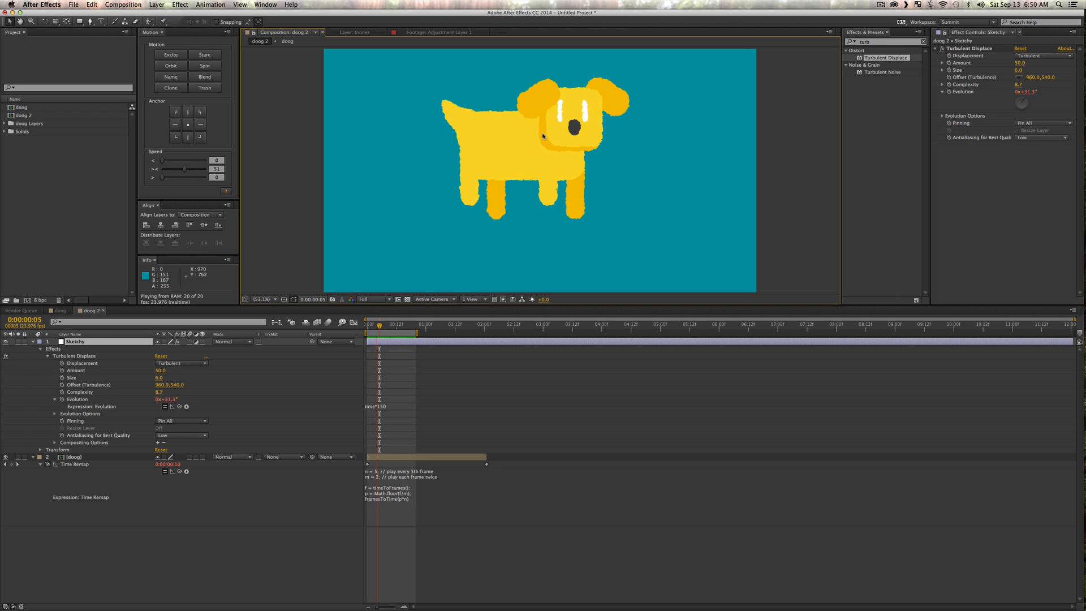
key(space)
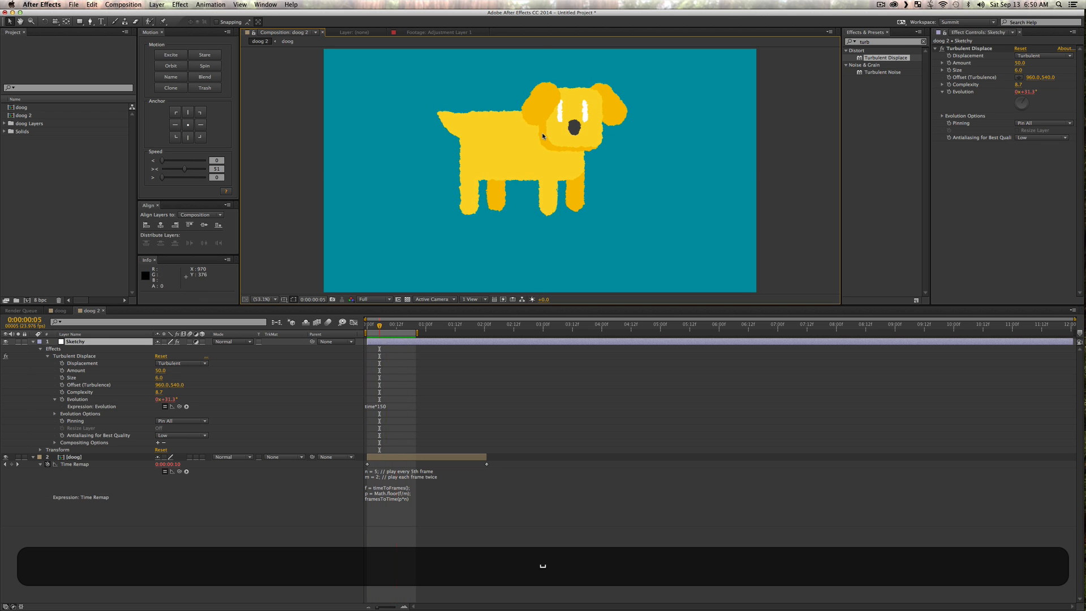
click(185, 557)
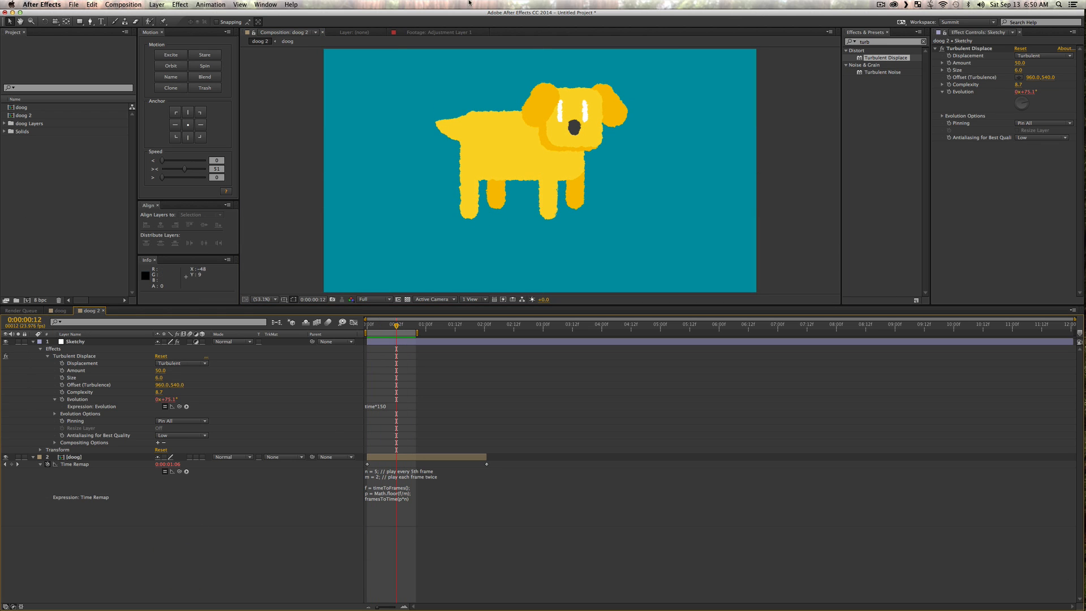
Look at Vintage_Paper_5.jpg on the desktop, import it into the After Effects project and restore the program window's position.
drag(710, 16, 617, 12)
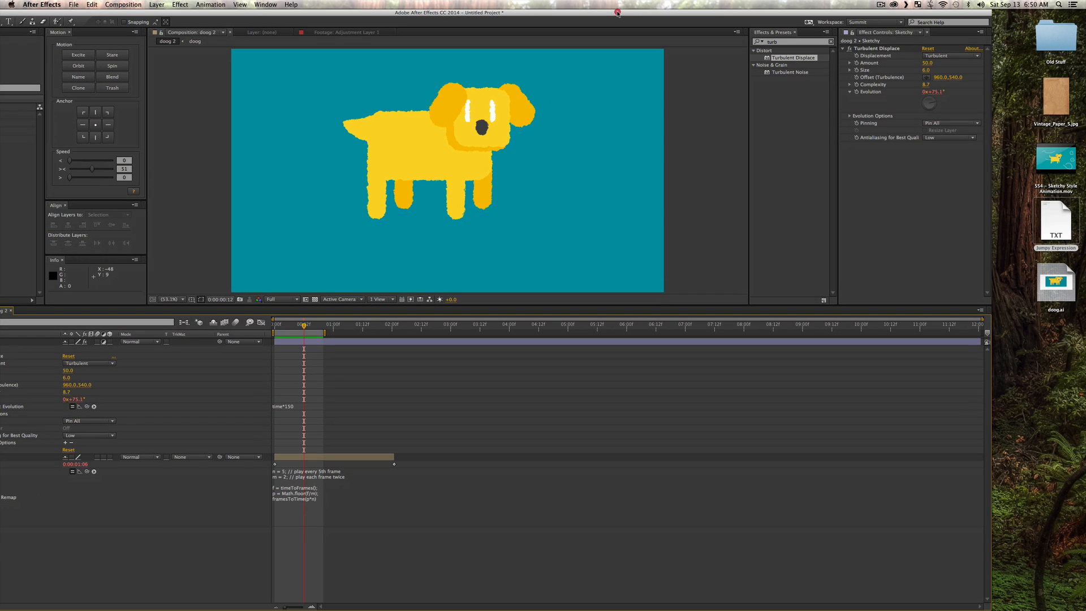
click(1053, 95)
key(space)
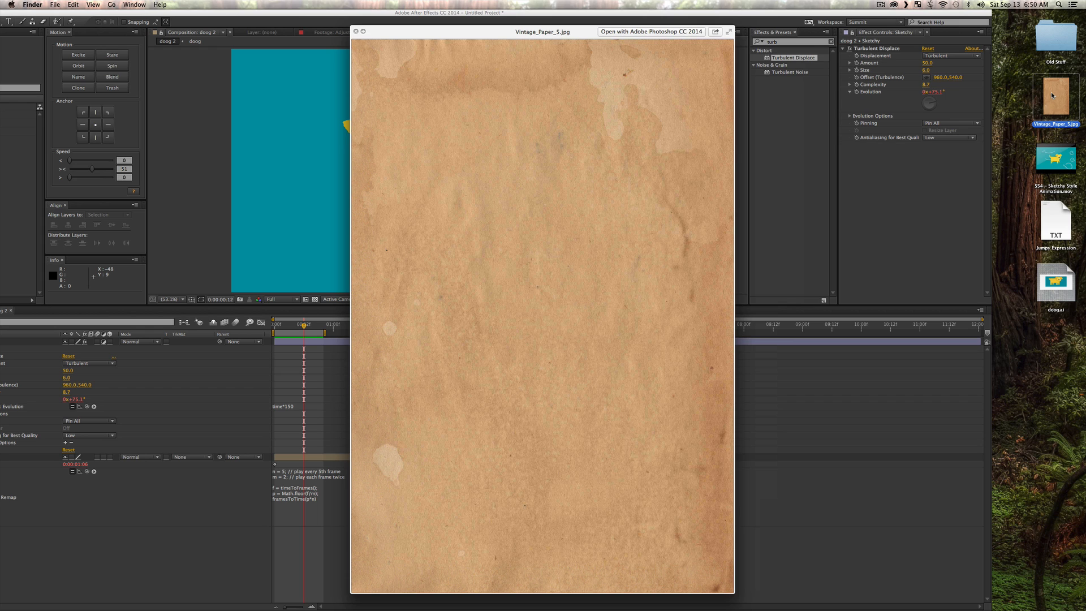
key(space)
drag(1053, 95, 15, 181)
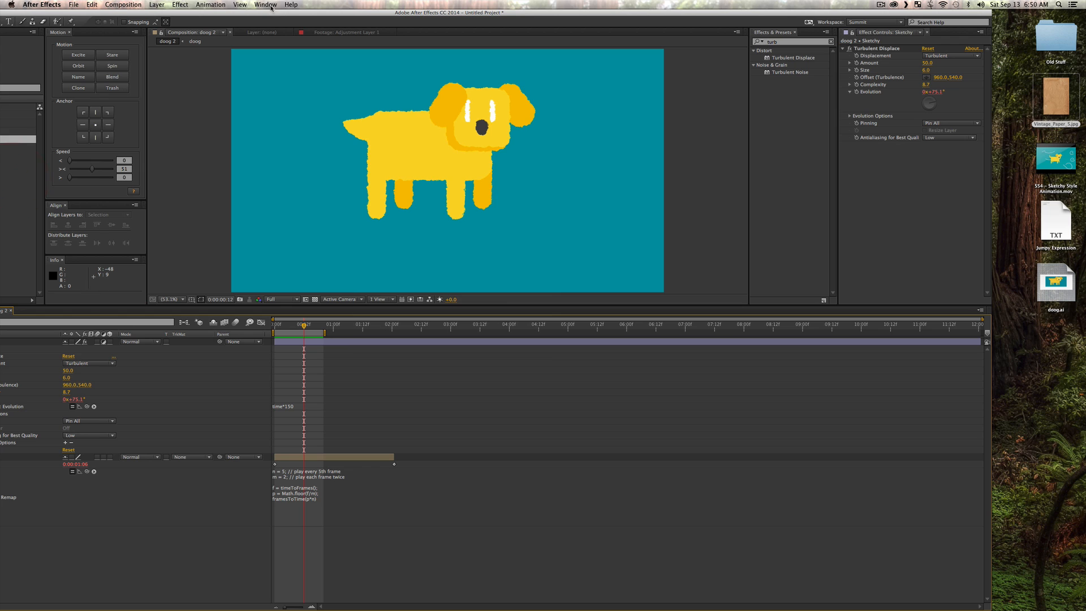
drag(276, 12, 366, 4)
Add Vintage_Paper_5.jpg to the doog 2 timeline as the topmost layer above Sketchy.
click(32, 199)
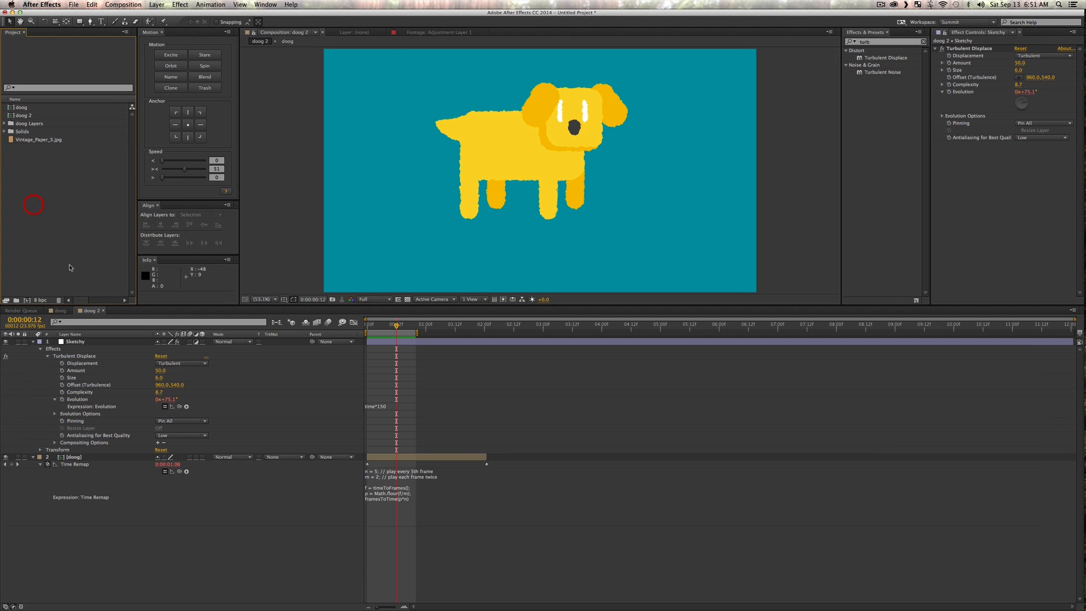
key(super+a)
click(64, 200)
mouse_move(49, 140)
mouse_down()
mouse_move(85, 348)
mouse_move(83, 338)
mouse_up()
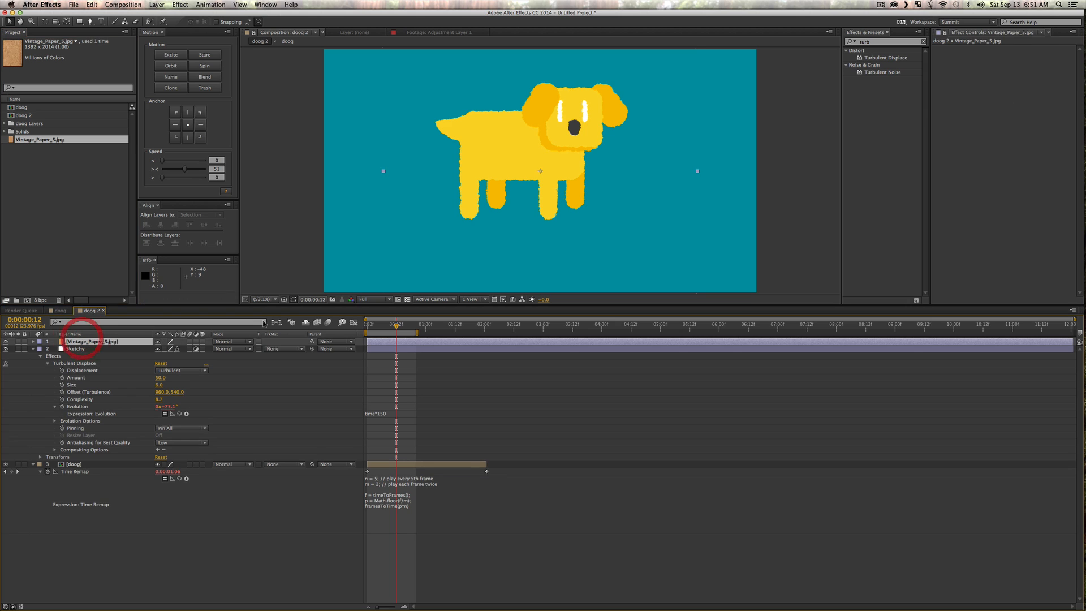
Rotate the Vintage_Paper_5.jpg layer 90° so the paper covers the full width of the composition.
key(s)
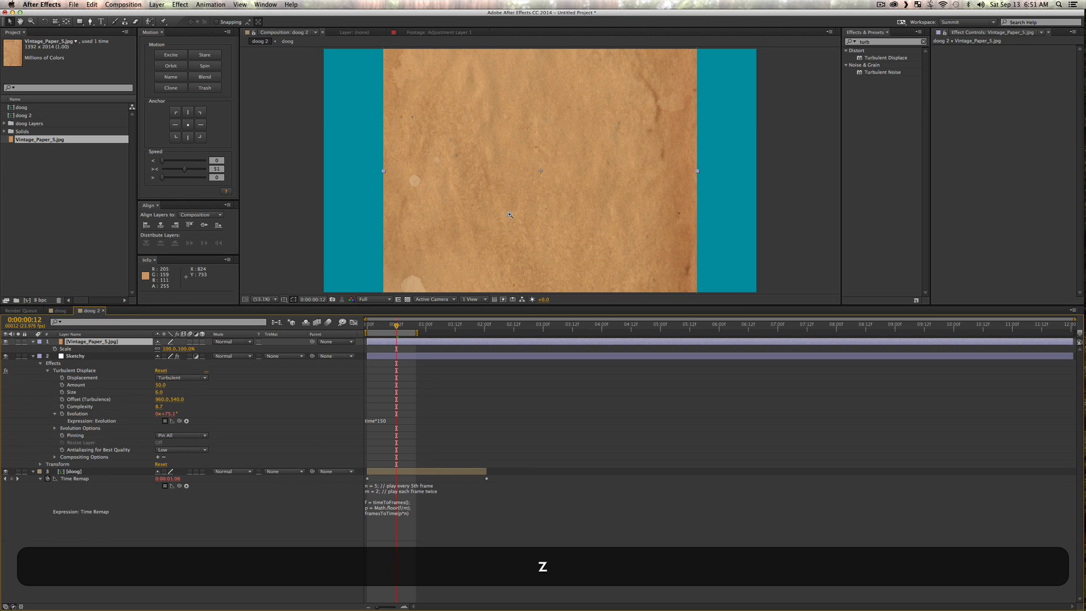
alt+click(526, 209)
alt+click(566, 196)
drag(556, 182, 569, 221)
key(v)
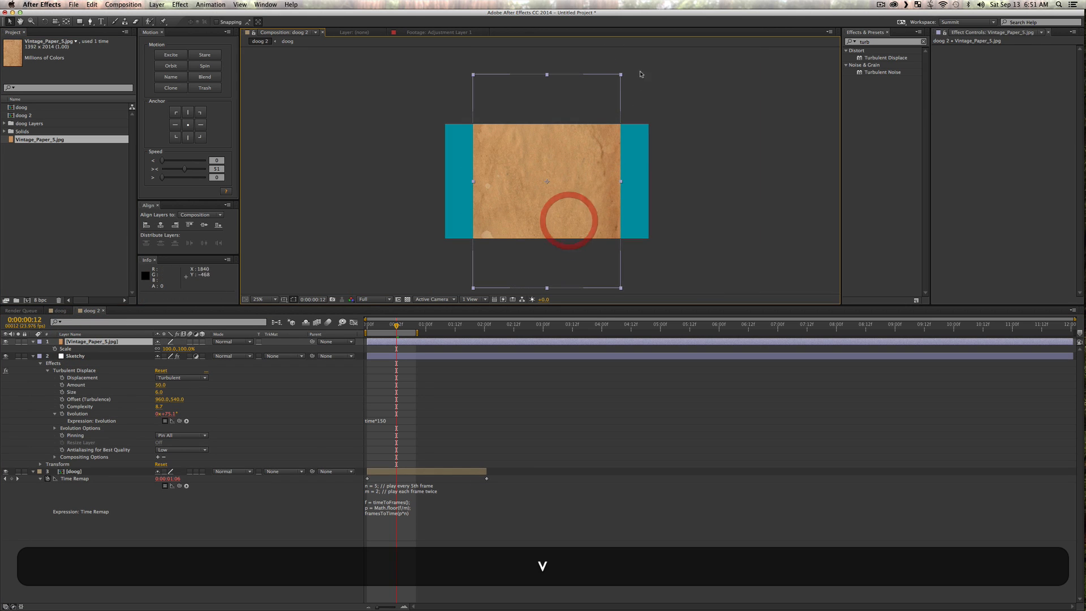
key(w)
drag(642, 121, 672, 227)
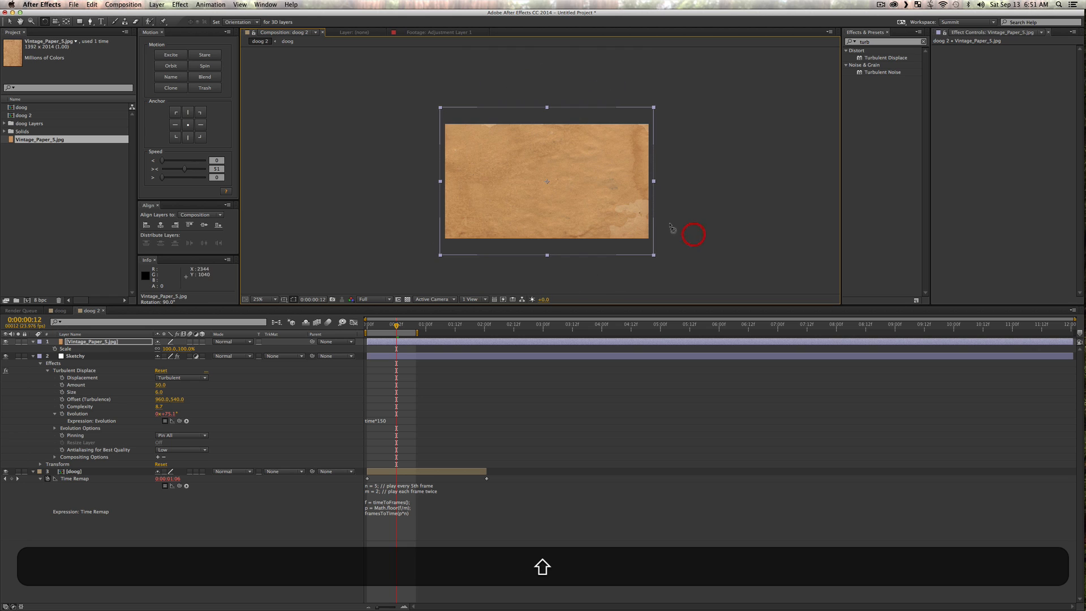
key(shift+v)
Pre-compose the Vintage_Paper_5.jpg layer, moving all attributes into a new composition named Vintage_Paper_5.jpg Comp 1.
click(105, 340)
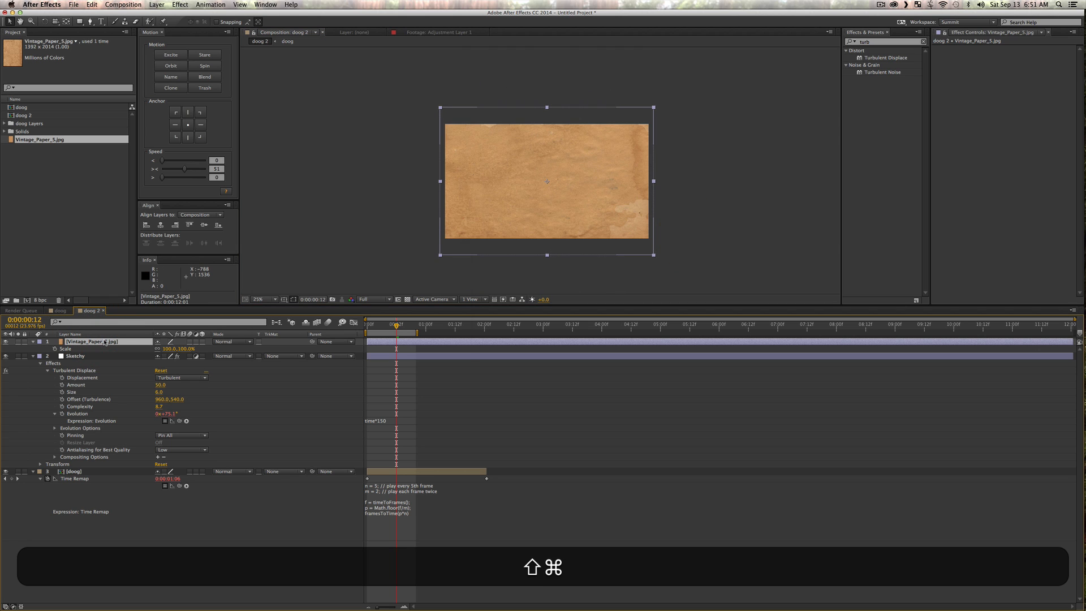
key(shift+super+c)
click(356, 304)
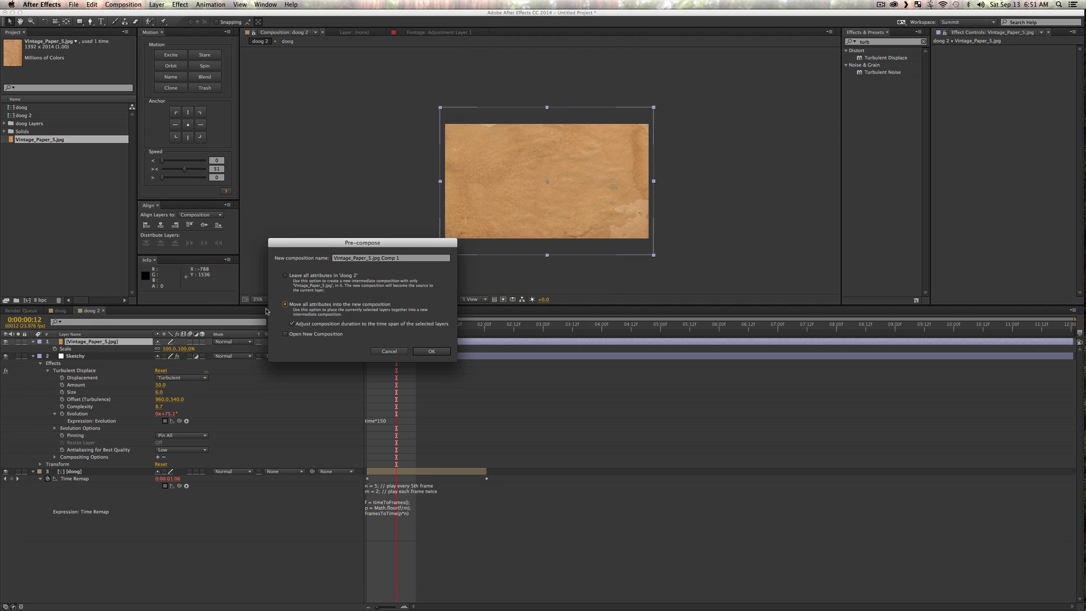
click(437, 353)
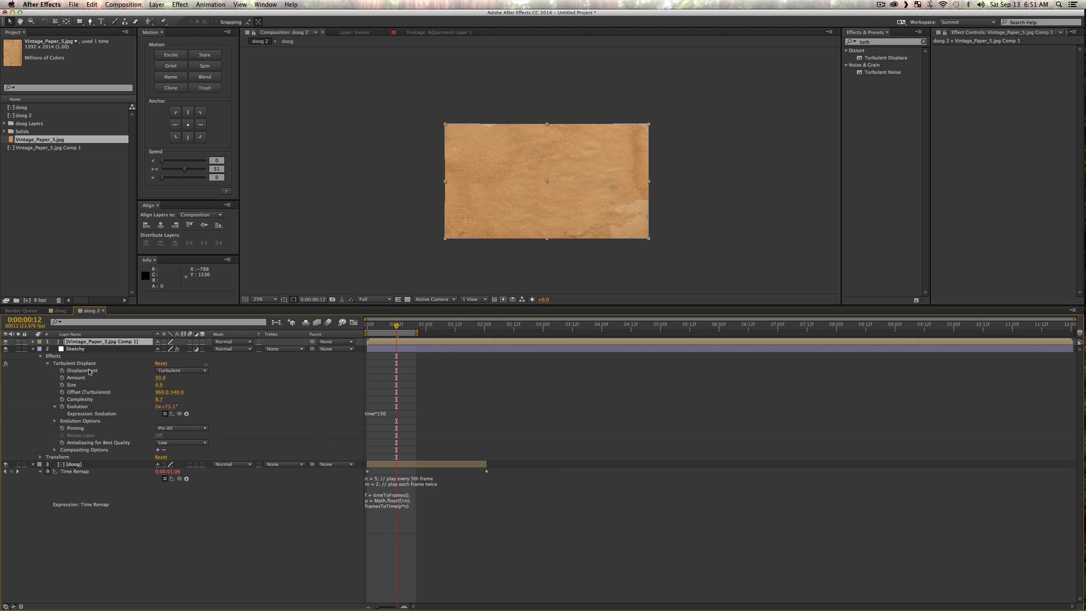
In Vintage_Paper_5.jpg Comp 1, scale the paper layer to about 181% and slide it right to about 1776, 540.
double_click(123, 343)
click(182, 390)
key(v)
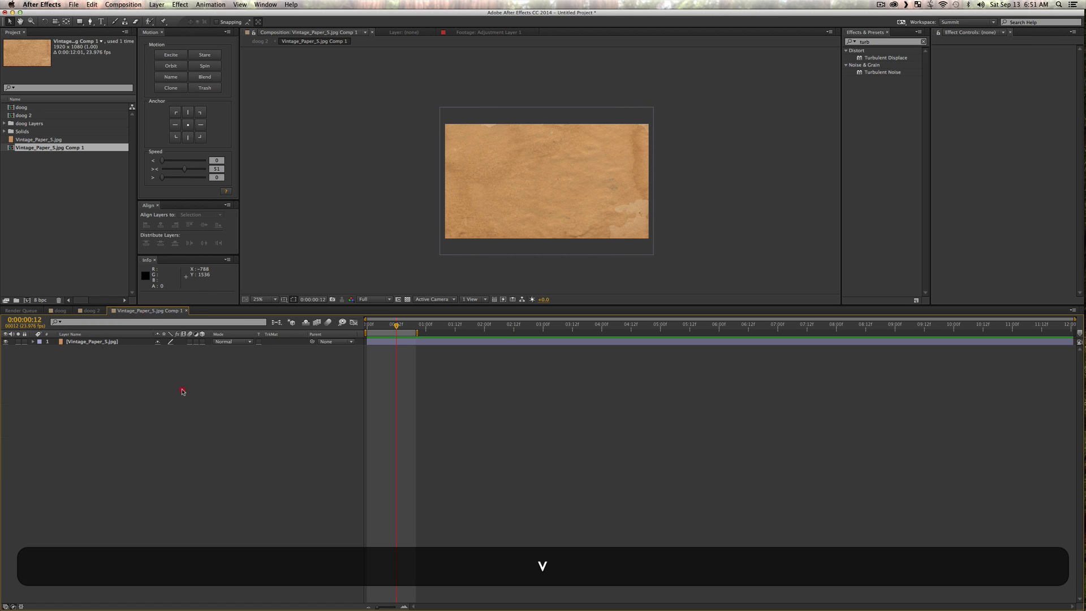
drag(377, 331, 345, 330)
key(s)
click(633, 196)
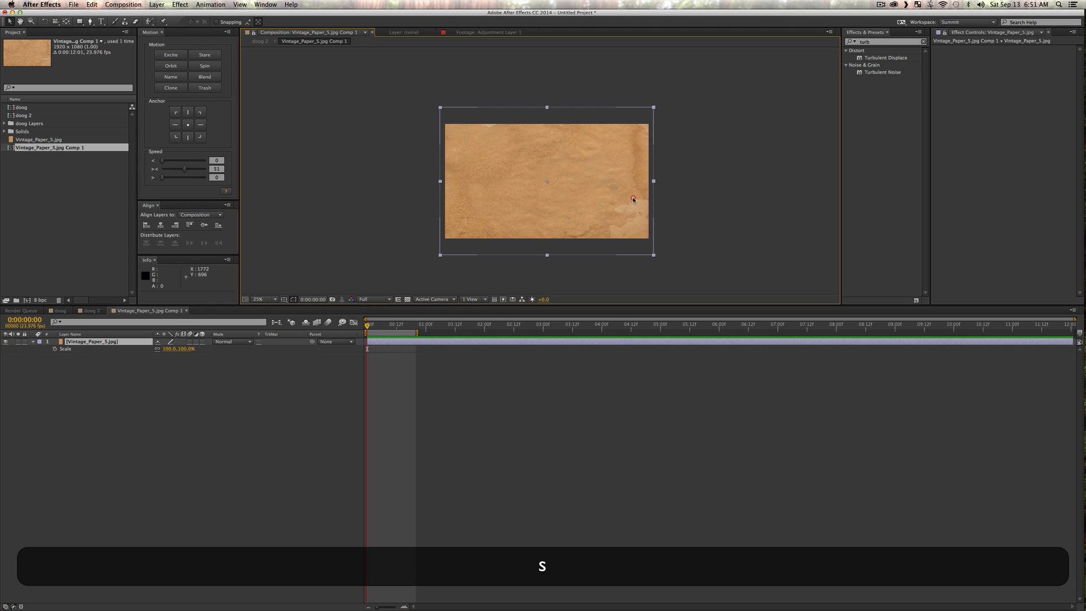
drag(653, 257, 792, 315)
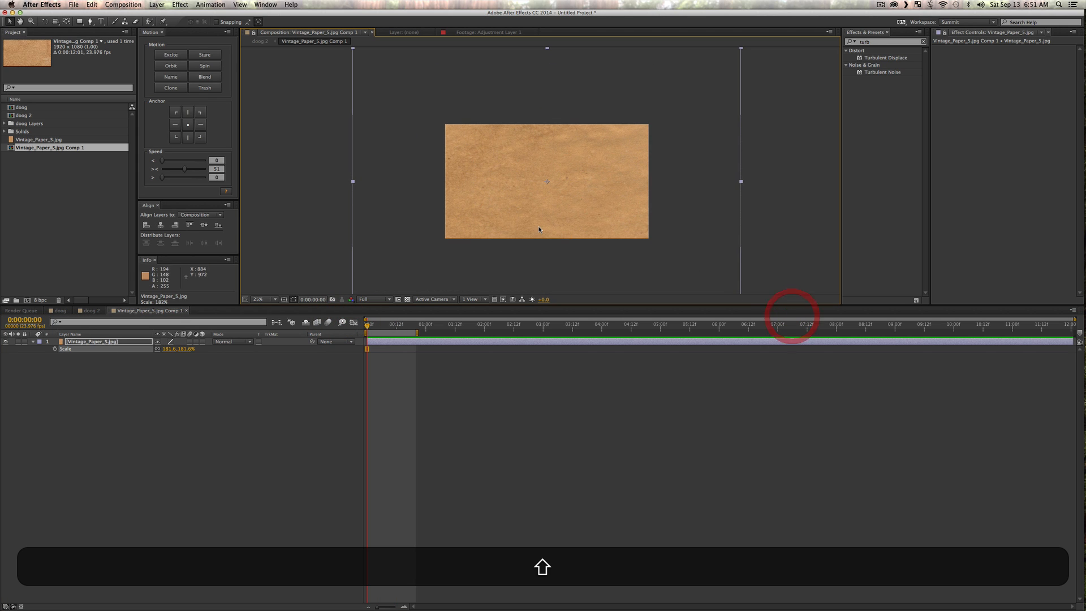
drag(529, 222, 616, 222)
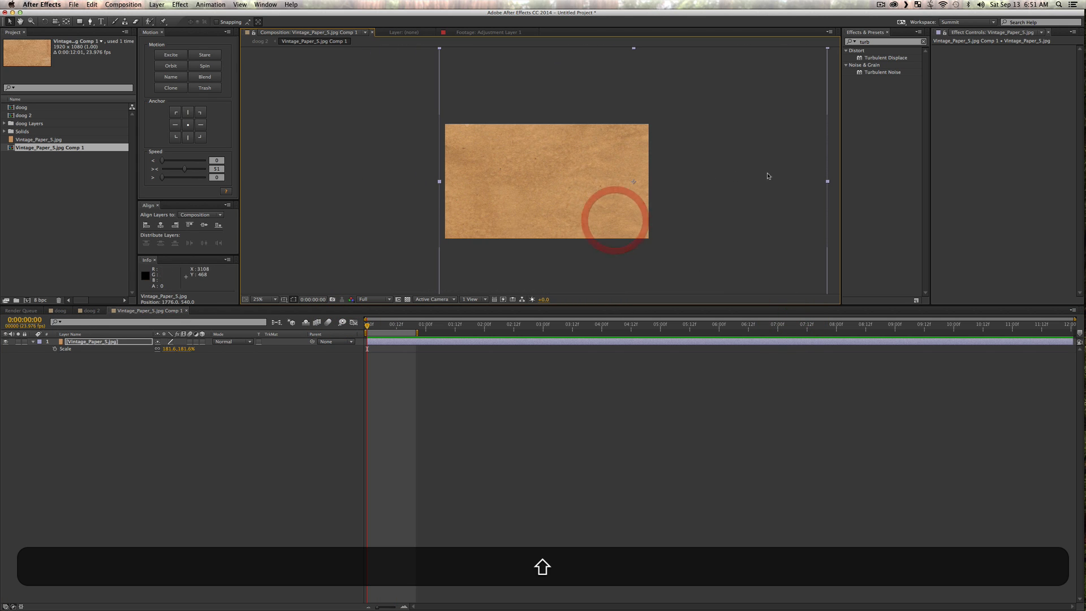
Extend the paper composition's work area to about 4:05 and set a Position keyframe on the paper at the first frame.
click(367, 326)
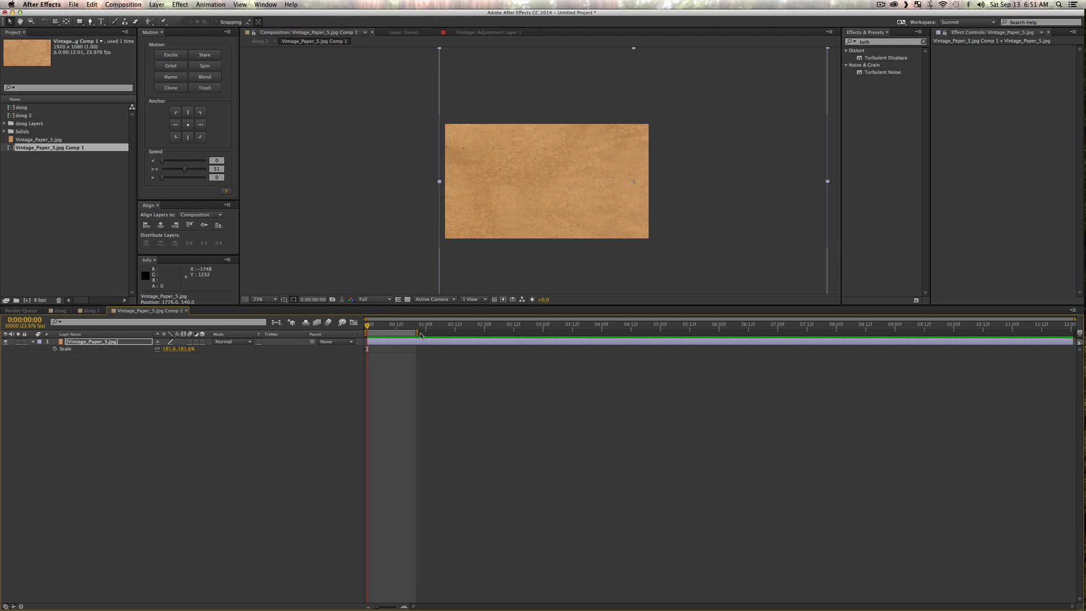
drag(418, 334, 616, 338)
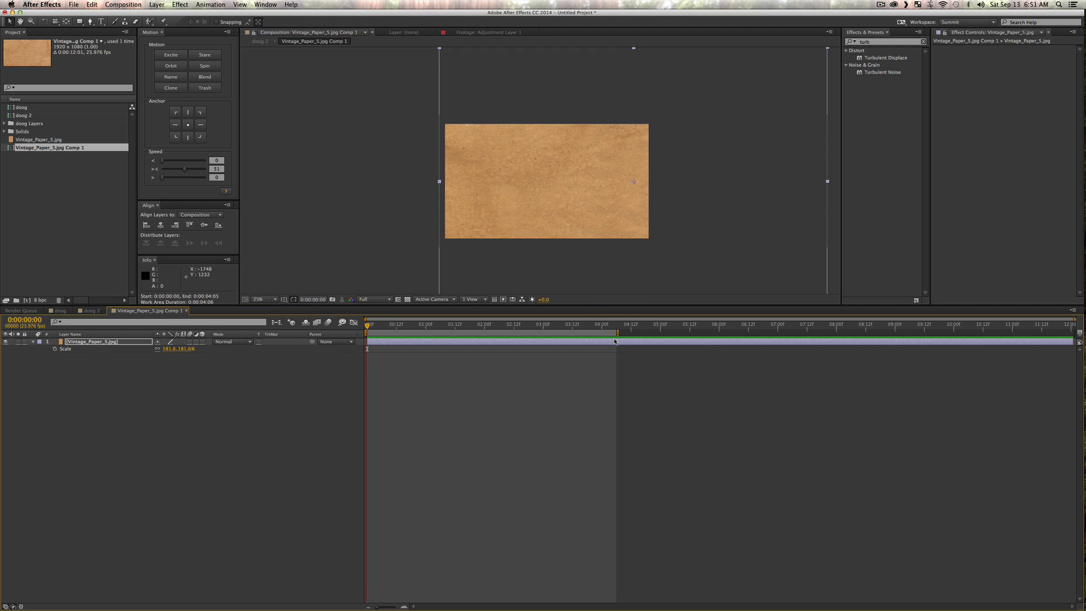
key(p)
click(55, 348)
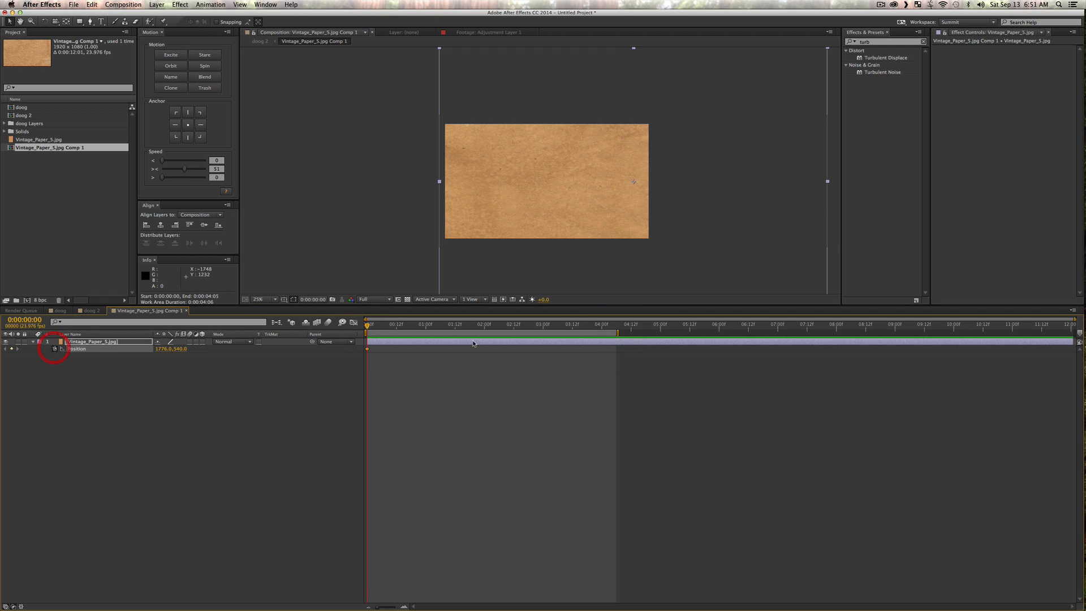
Animate the paper sliding horizontally left with a second Position keyframe at about 4 seconds, and play back the movement.
drag(498, 332, 473, 332)
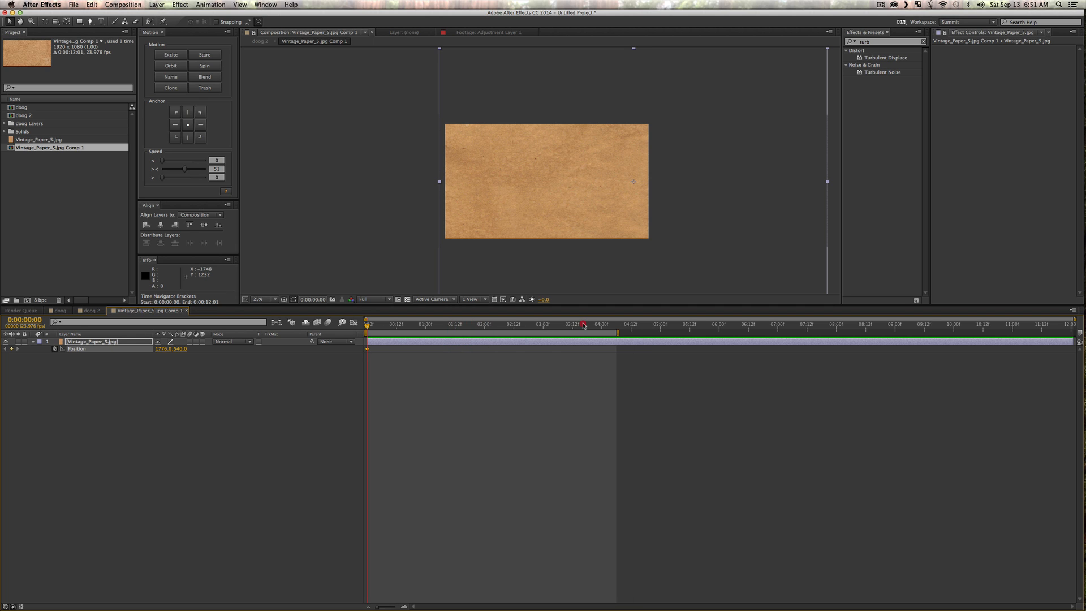
drag(599, 327, 604, 328)
key(v)
drag(582, 194, 422, 199)
click(303, 323)
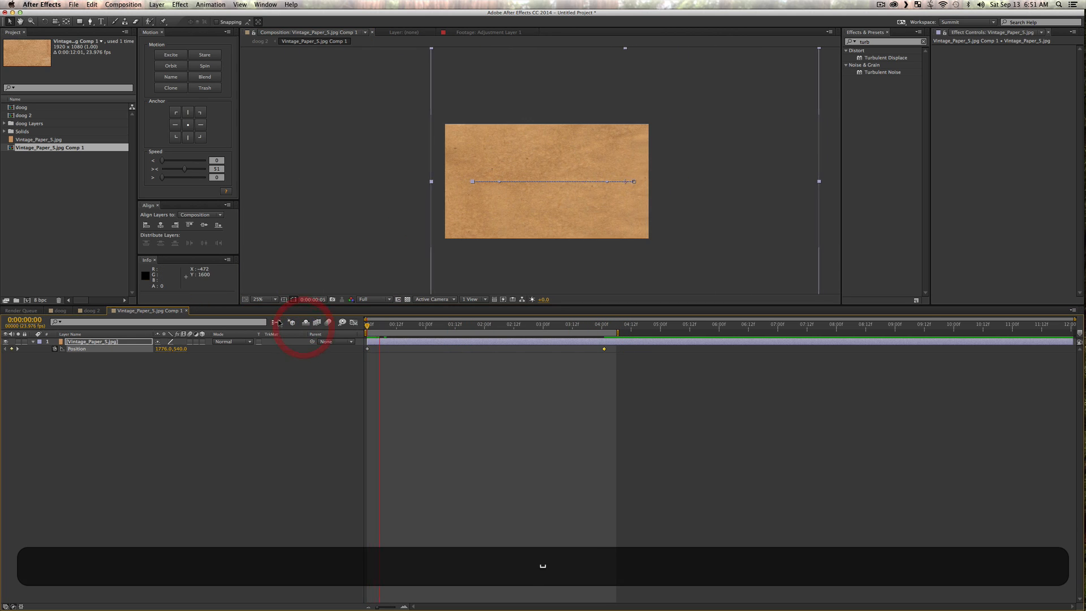
key(space)
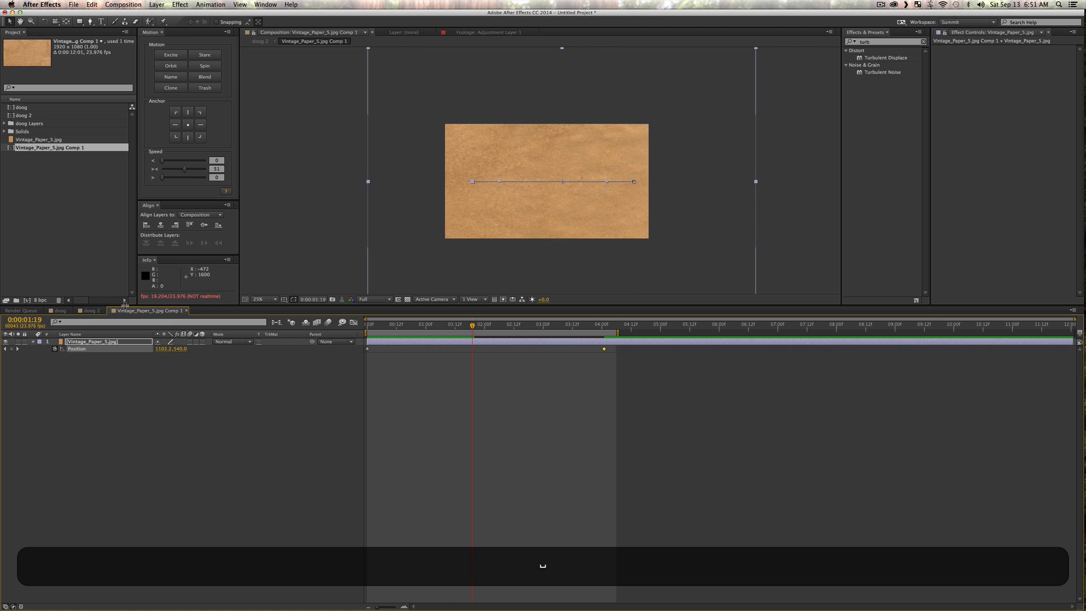
In doog 2, set the paper composition layer's blending mode to Soft Light and its opacity to 78%.
click(91, 310)
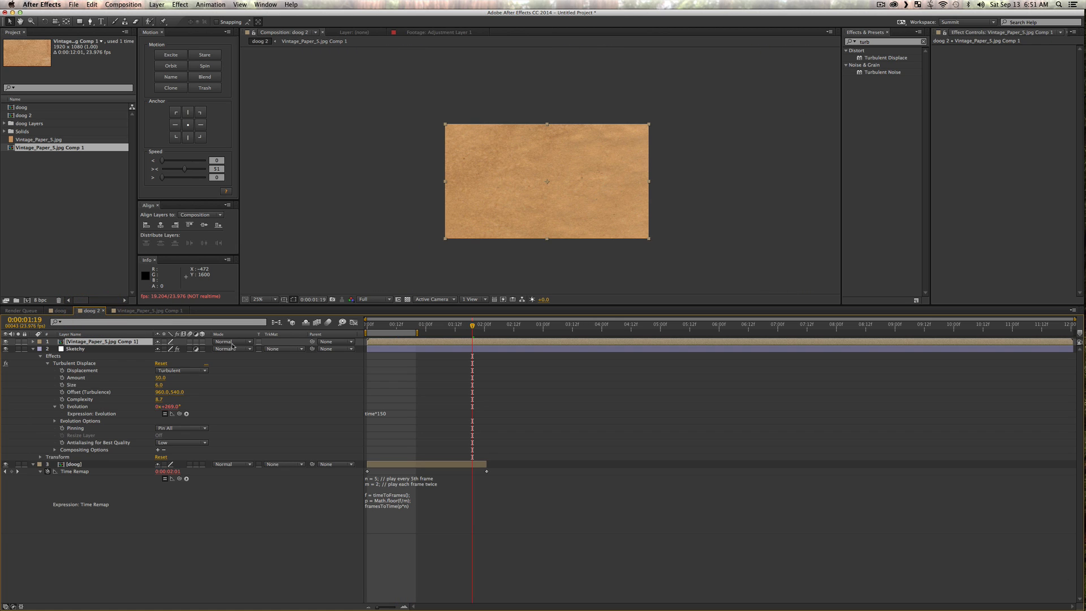
mouse_move(394, 327)
mouse_down()
mouse_move(406, 333)
mouse_move(388, 330)
mouse_up()
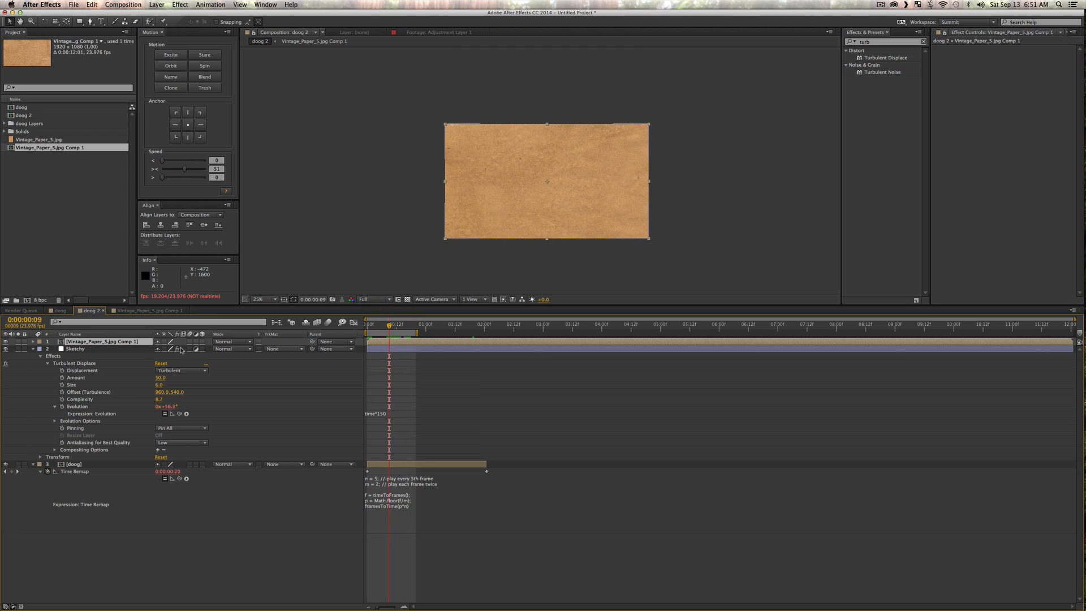
click(225, 343)
click(245, 423)
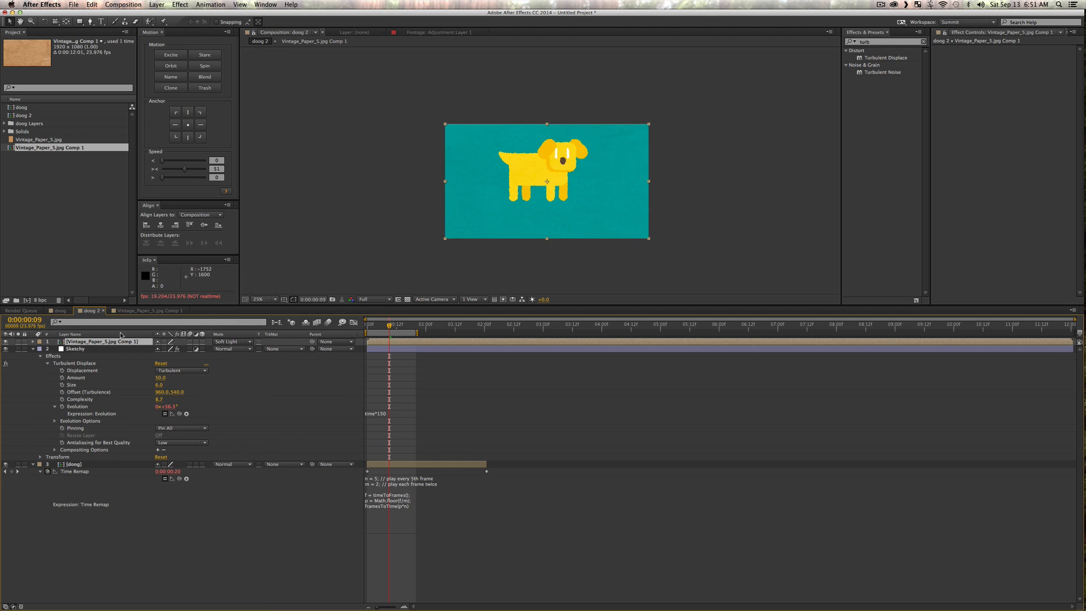
key(t)
drag(160, 352, 153, 349)
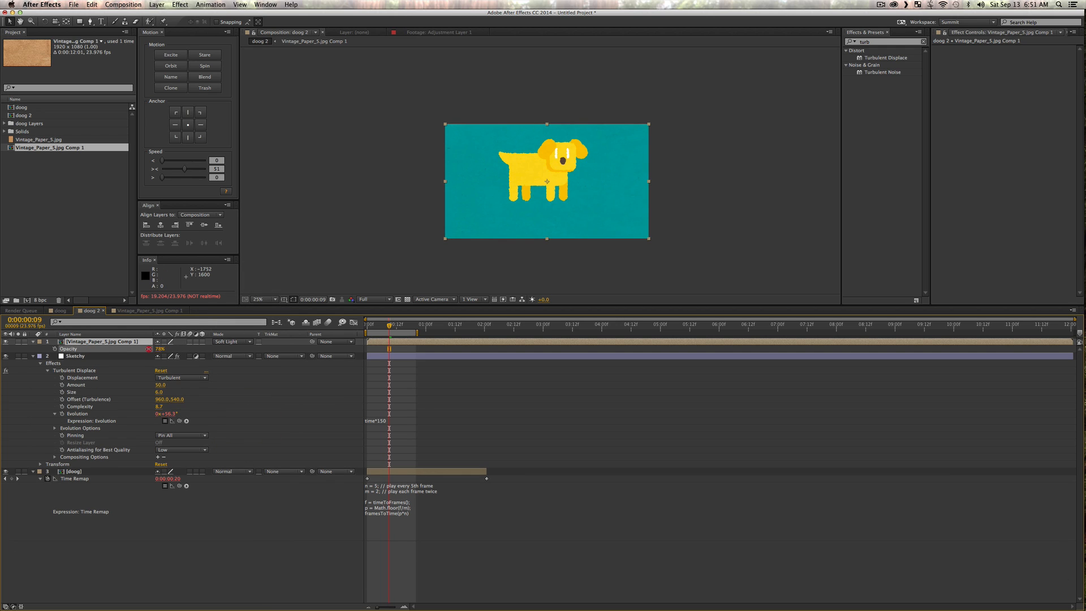
Collapse the properties of all doog 2 layers and preview the dog animation with the paper texture.
key(z)
click(565, 194)
key(space)
drag(565, 194, 611, 201)
key(v)
key(super+a)
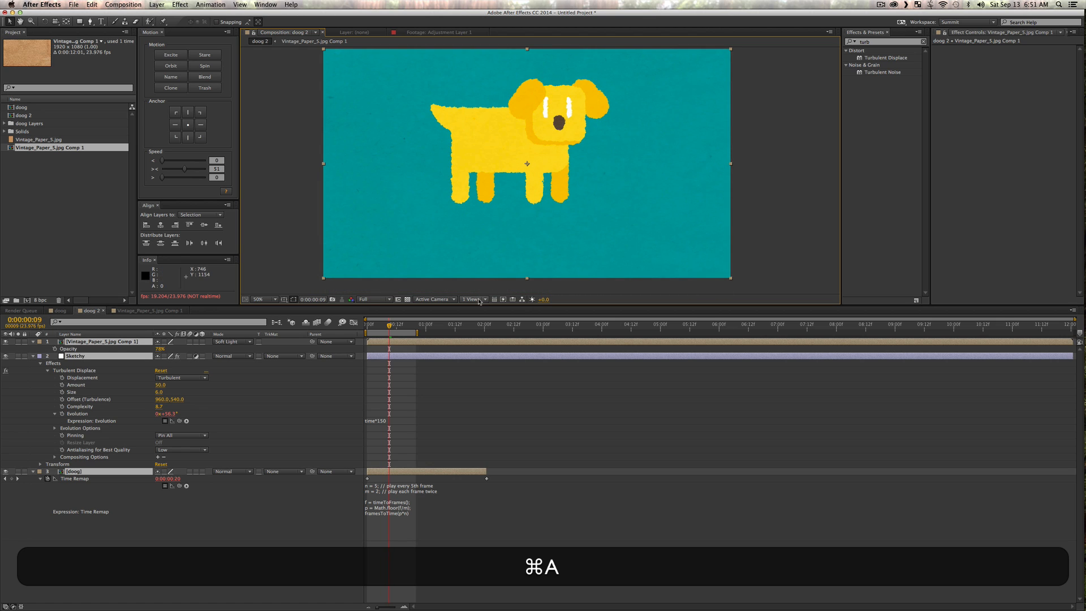
key(u)
click(219, 457)
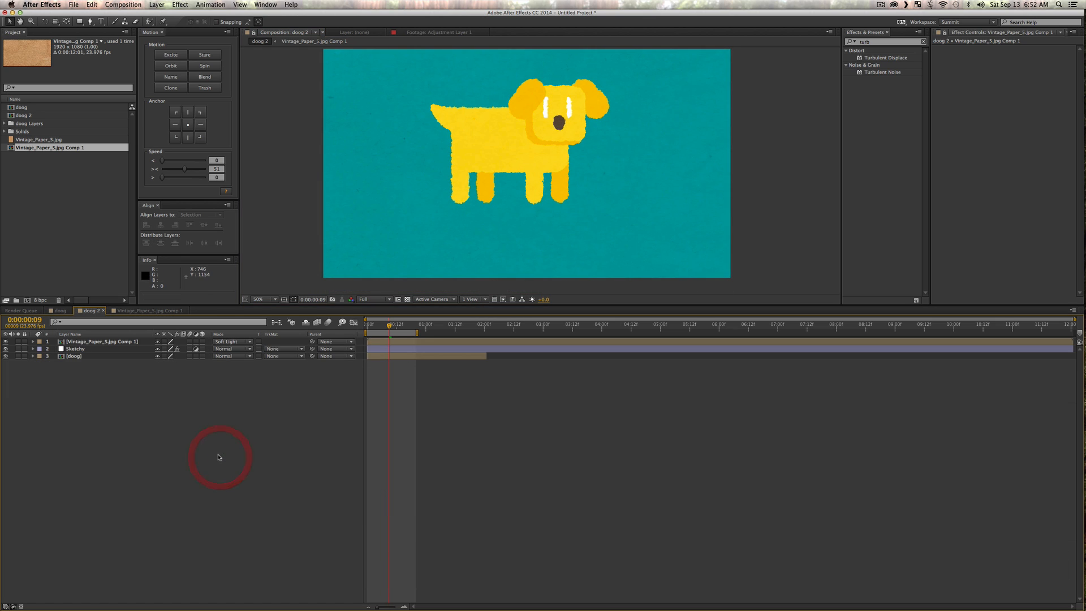
key(KP_0)
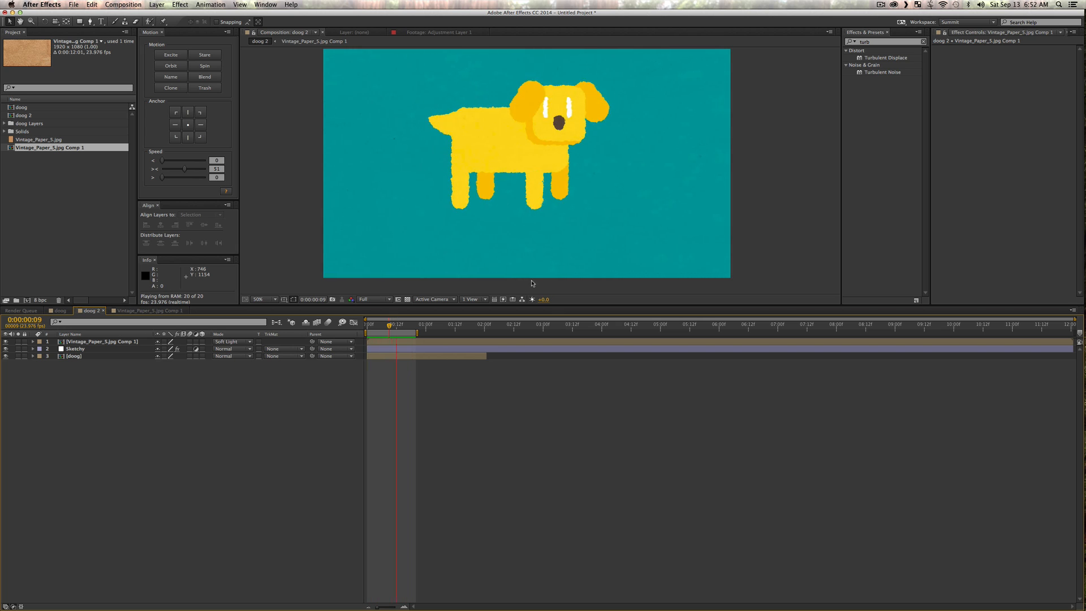
key(space)
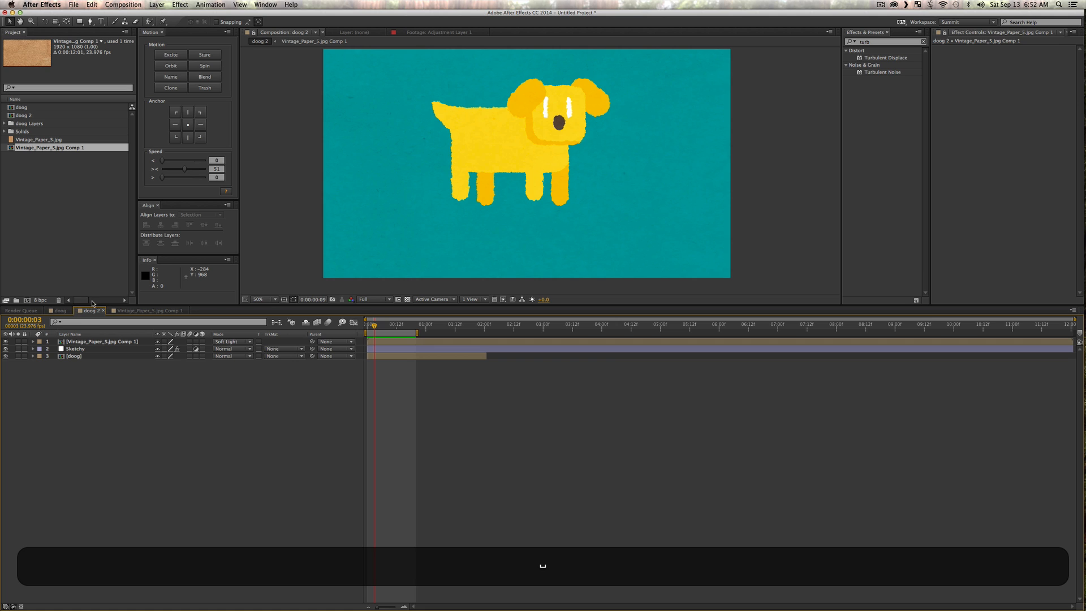
Enable time remapping on the Vintage_Paper_5.jpg Comp 1 layer in doog 2.
click(99, 341)
right_click(99, 342)
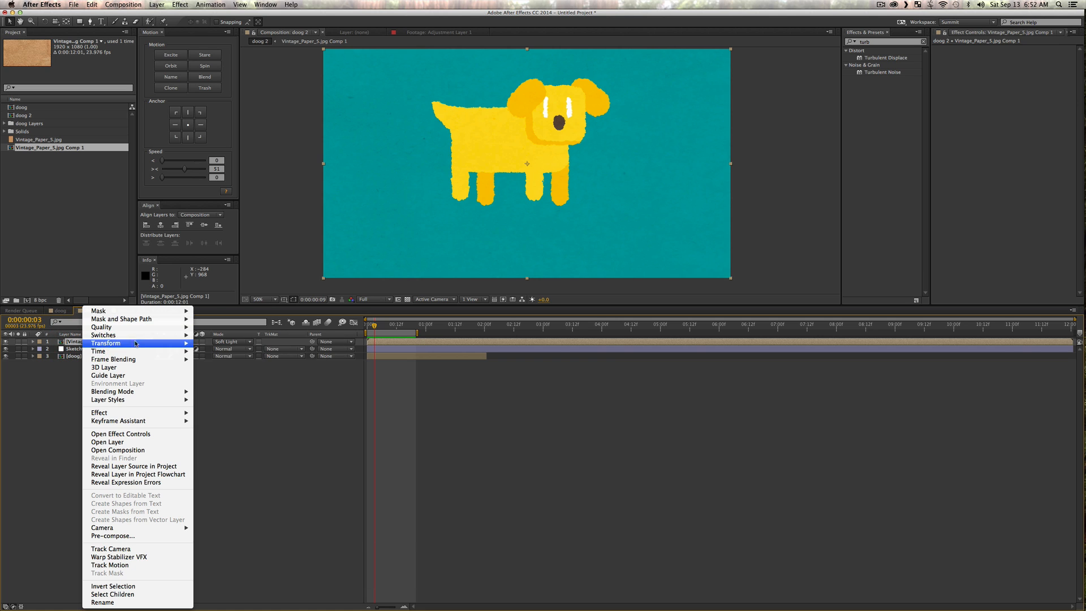
mouse_move(138, 351)
click(249, 352)
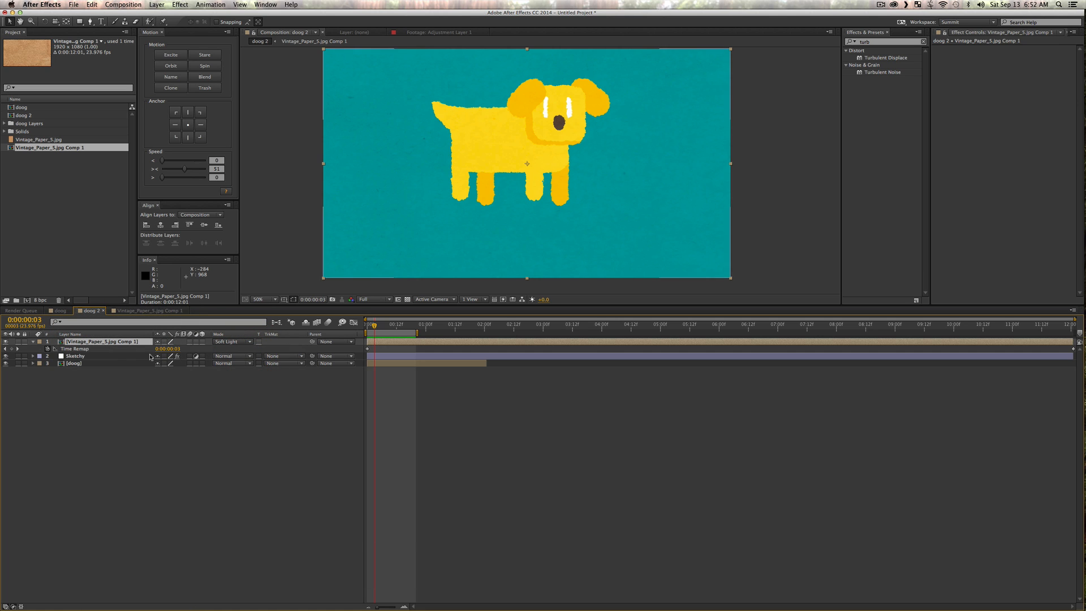
Copy the doog layer's Time Remap expression to the paper layer's Time Remap and expand its expression field to show every line.
click(81, 363)
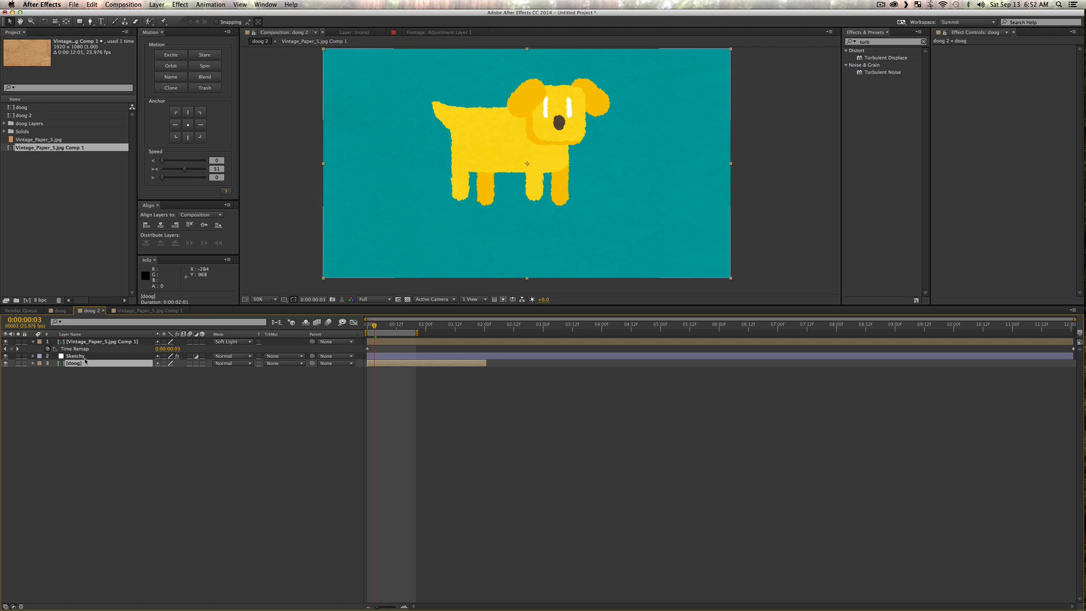
key(e)
key(e)
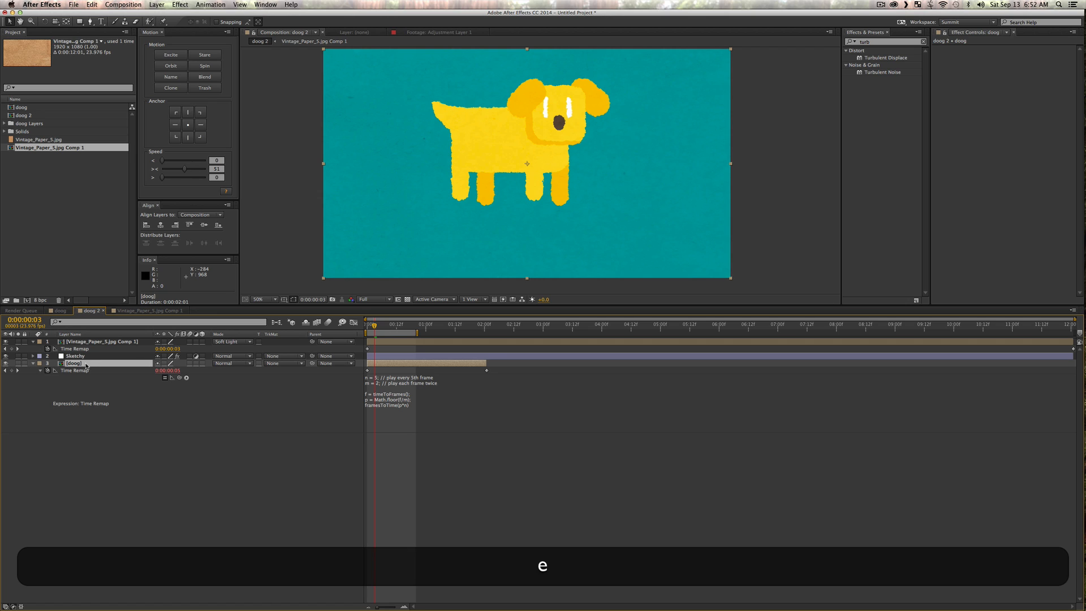
click(394, 405)
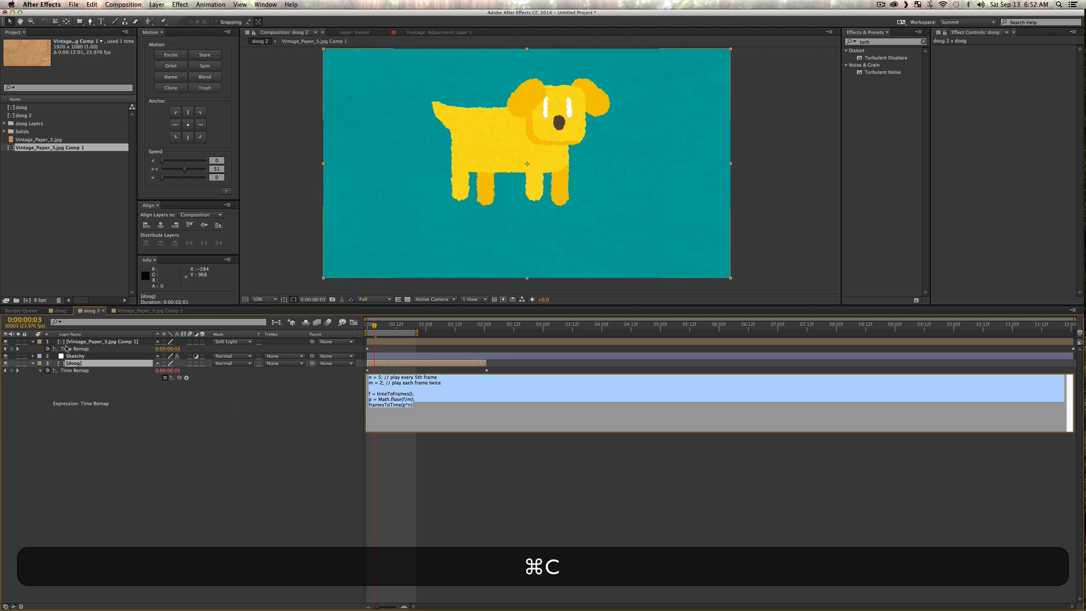
alt+click(48, 349)
key(alt+super+v)
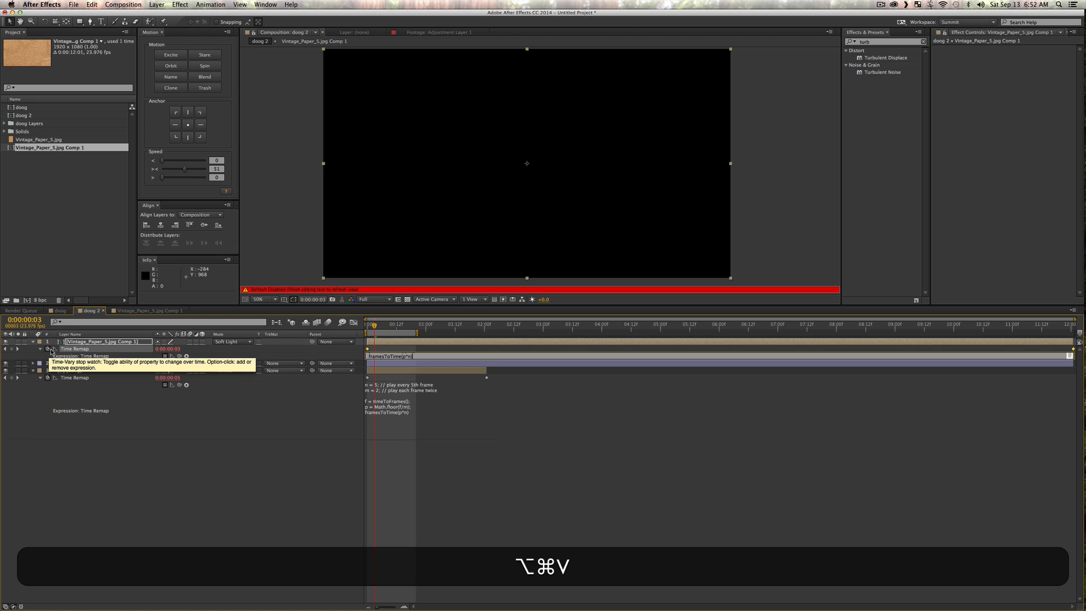
click(451, 362)
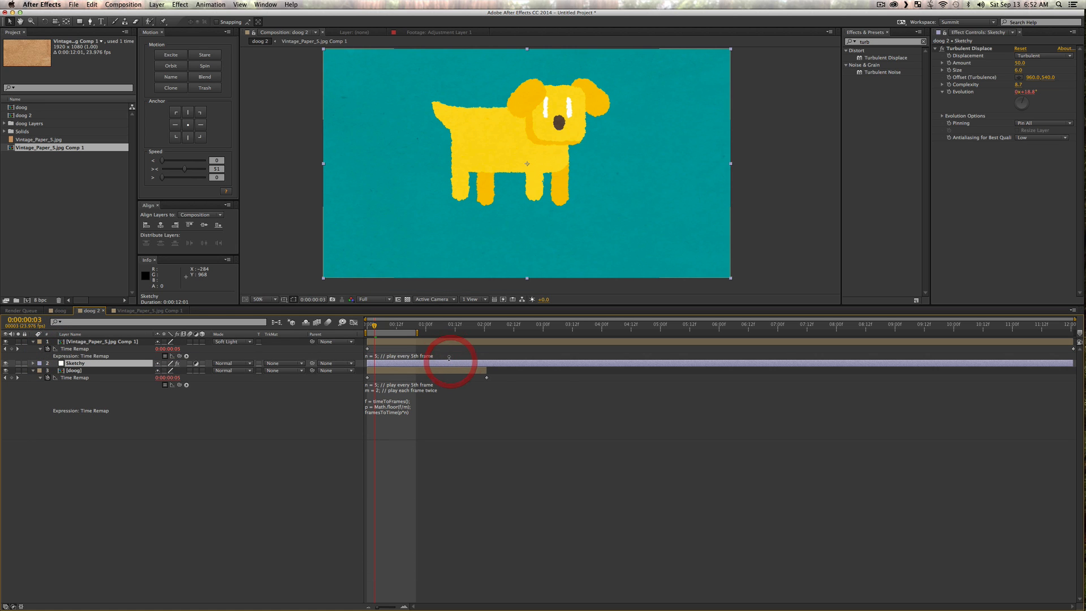
click(405, 355)
click(255, 509)
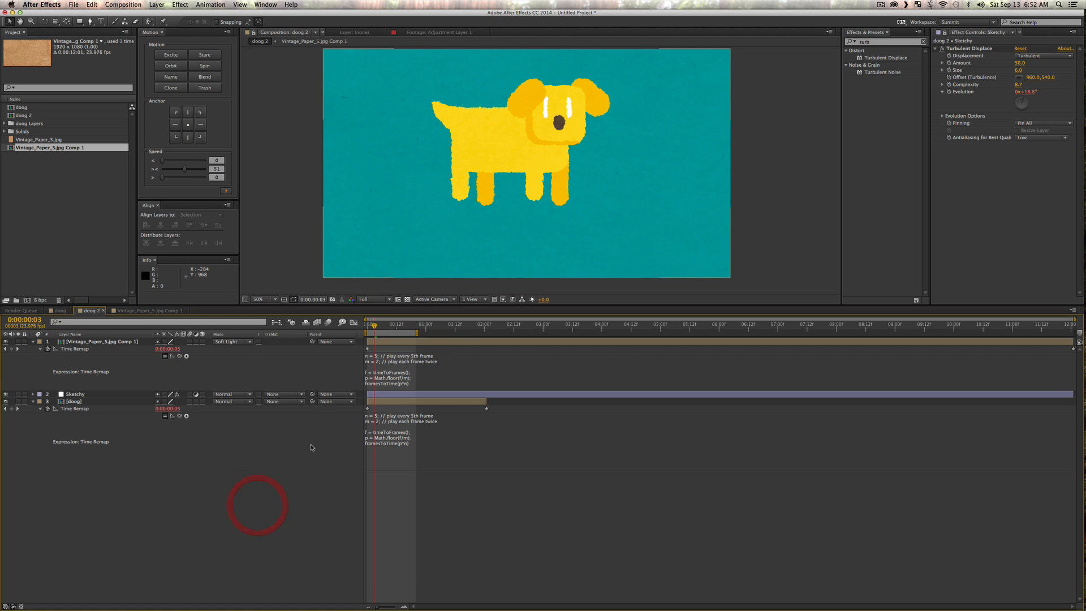
Preview the doog 2 animation from RAM to check the jumpy motion of the paper texture.
key(0)
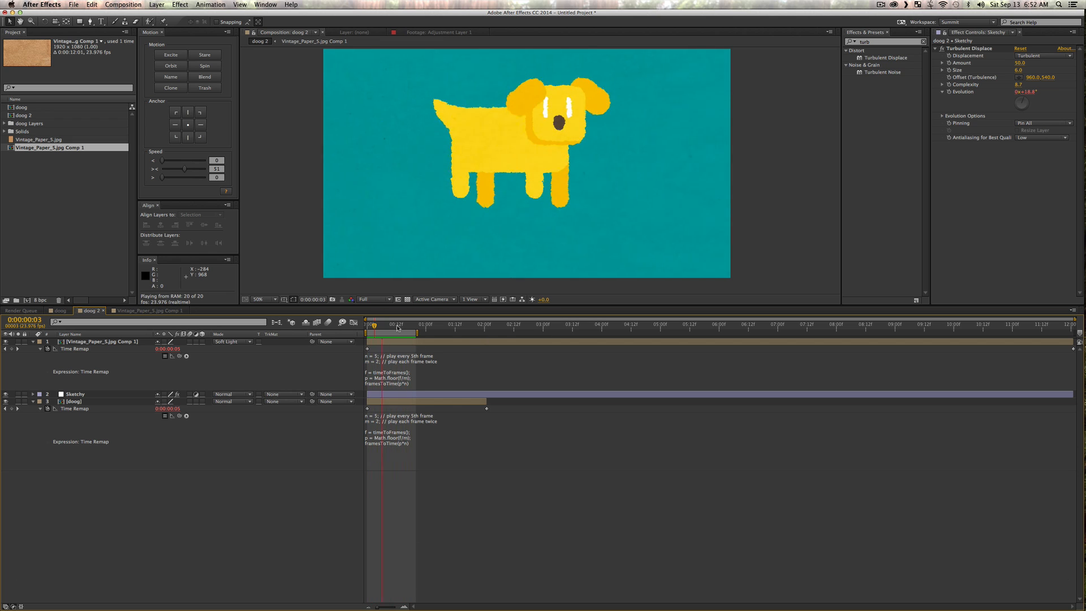
key(space)
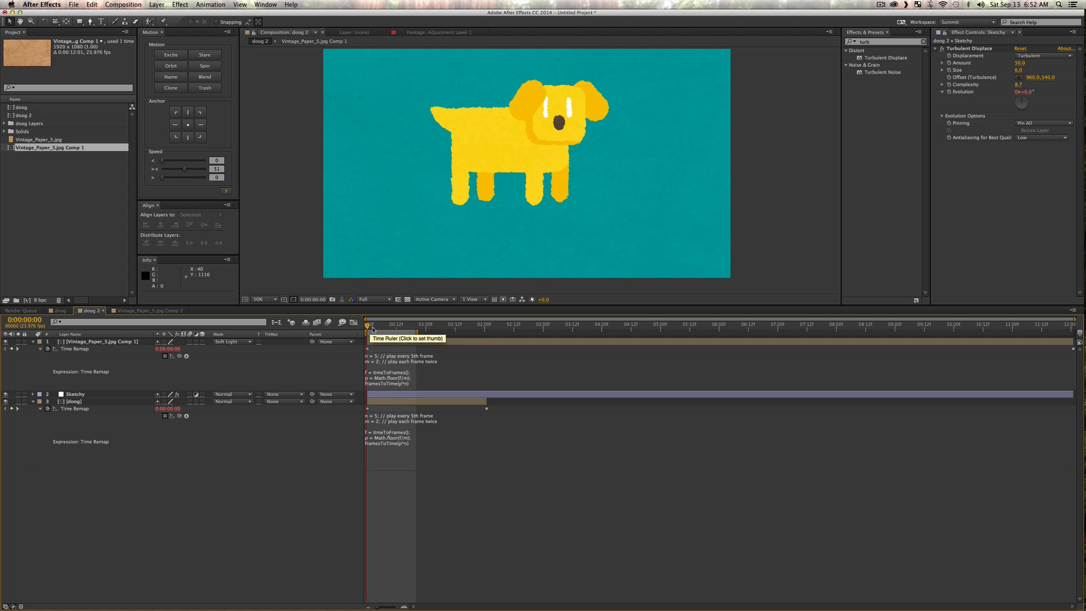
key(0)
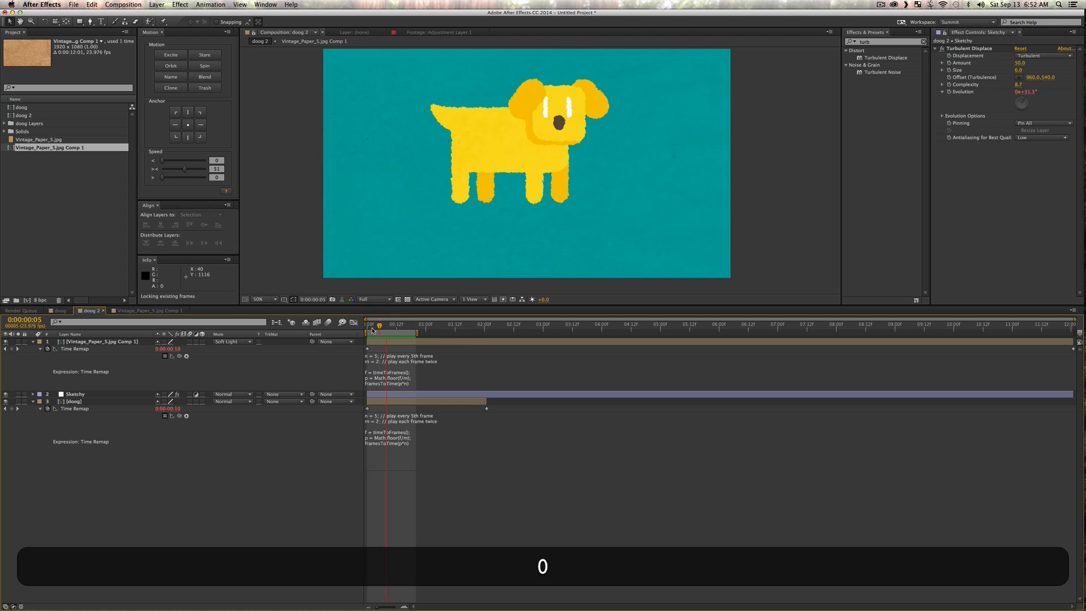
key(space)
click(210, 478)
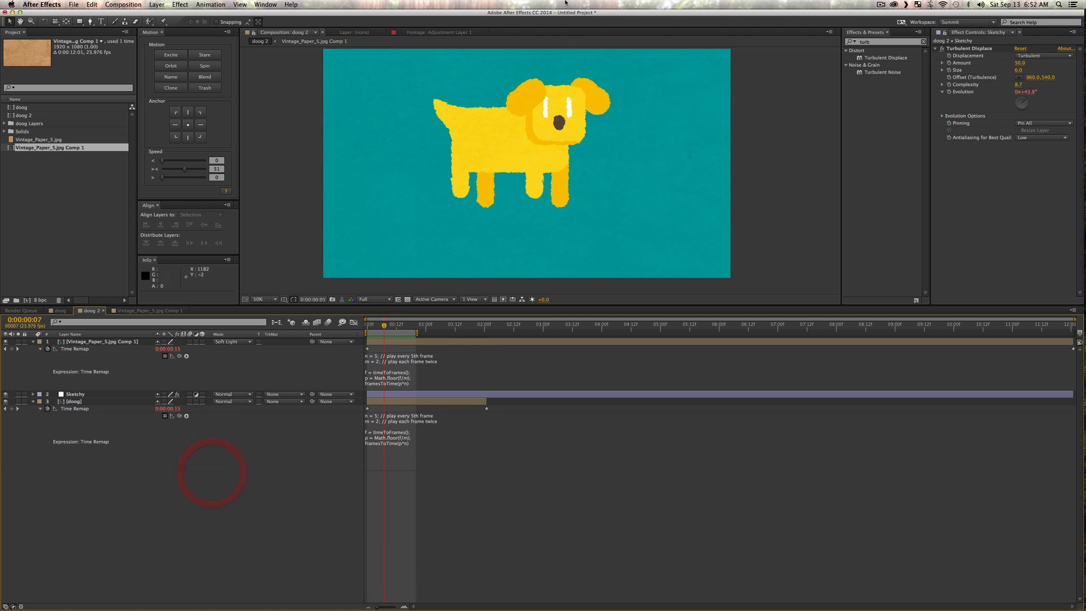
Move the program window aside and preview the Sketchy Style Animation.mov example from the desktop.
drag(645, 15, 462, 38)
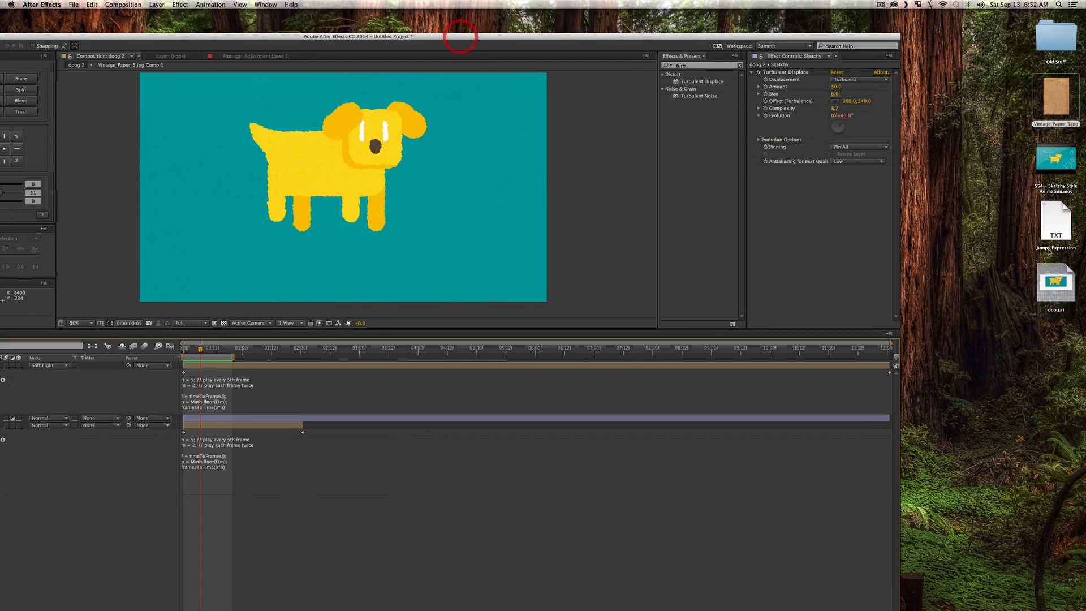
click(1041, 172)
key(space)
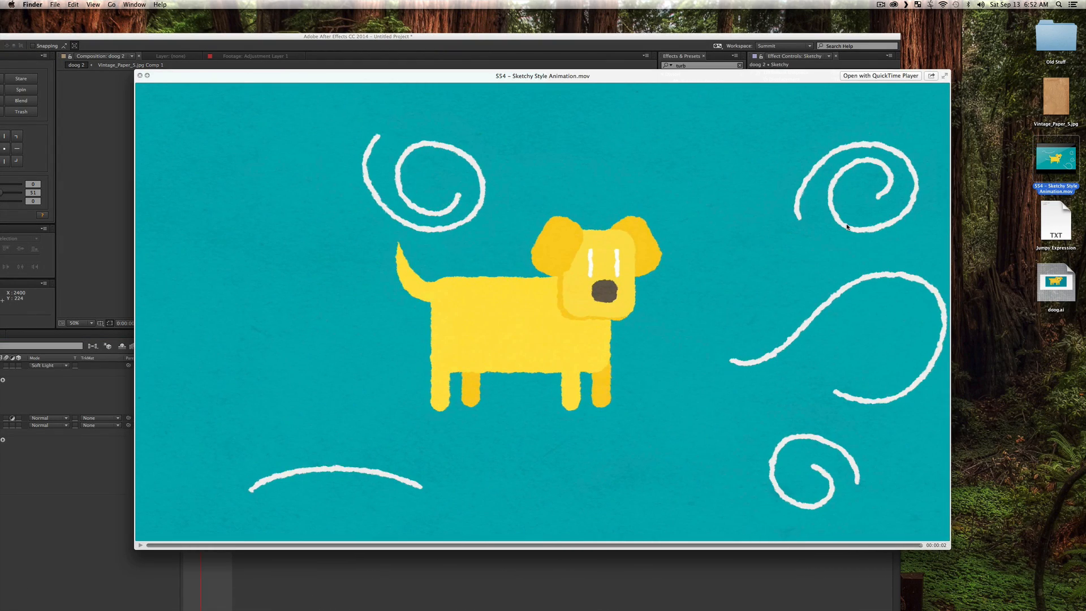
Close the movie preview, switch to Illustrator and create a new blank document.
key(space)
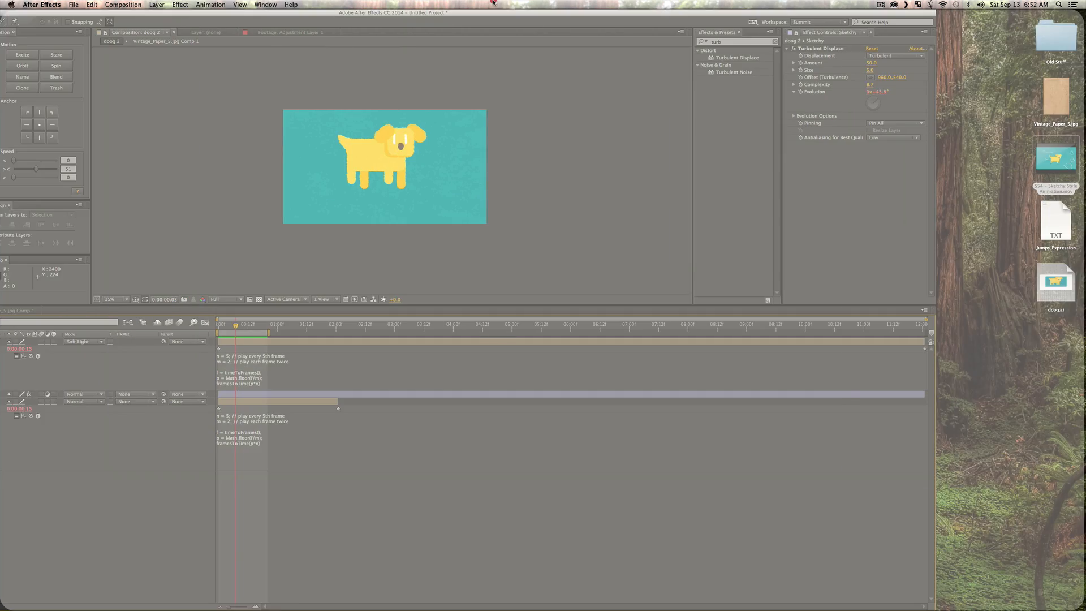
key(ctrl+Up)
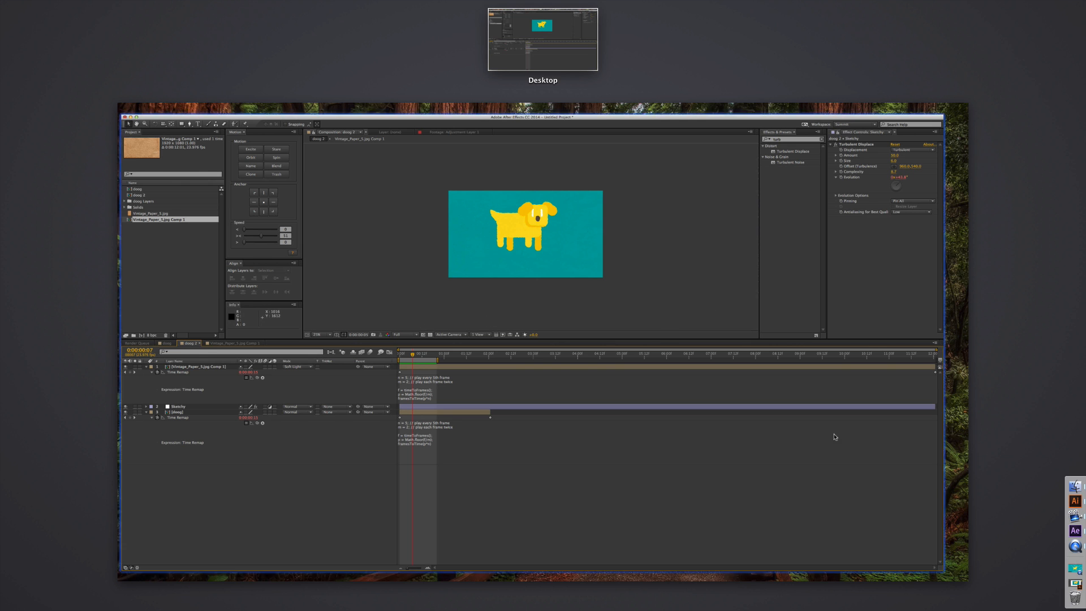
key(ctrl+Up)
click(1074, 502)
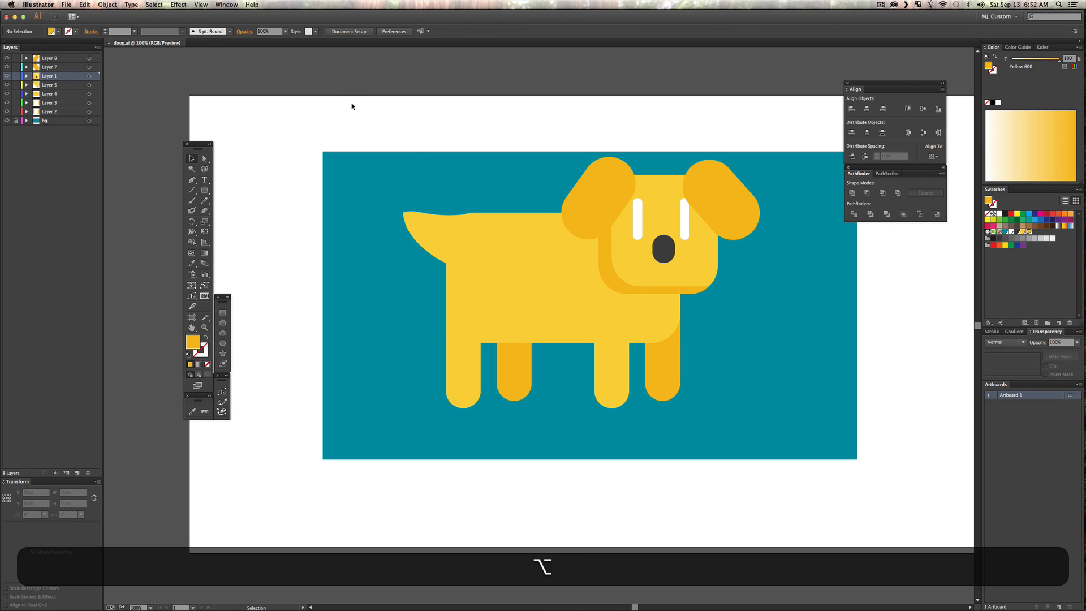
key(alt+super+n)
key(super+Return)
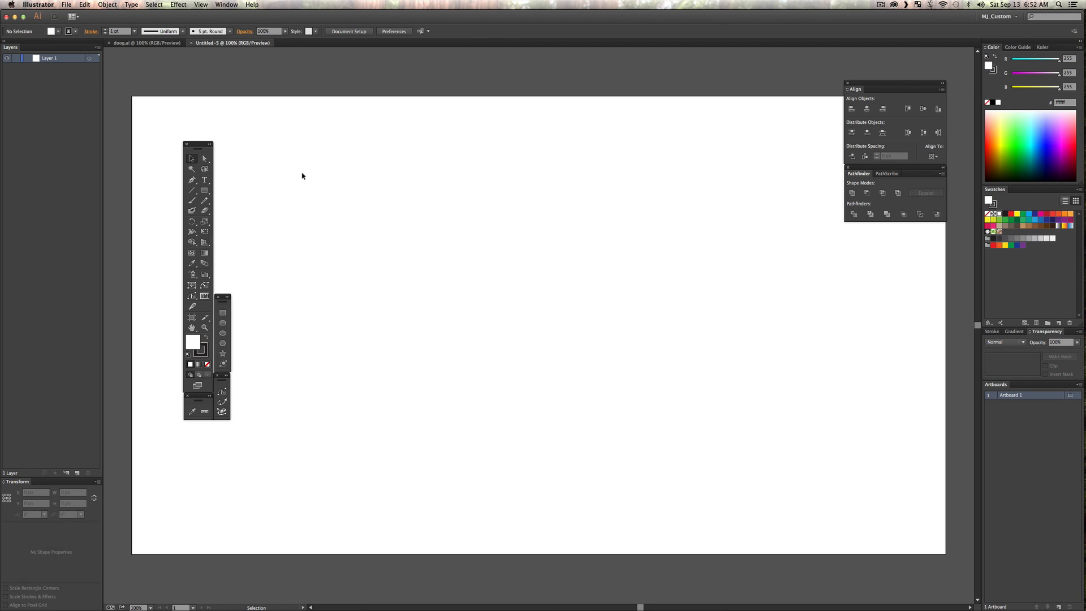
Draw an open Pen tool path, about 1200 by 615 px, that waves across the artboard and ends in an inward spiral.
key(v)
click(313, 252)
drag(433, 197, 490, 243)
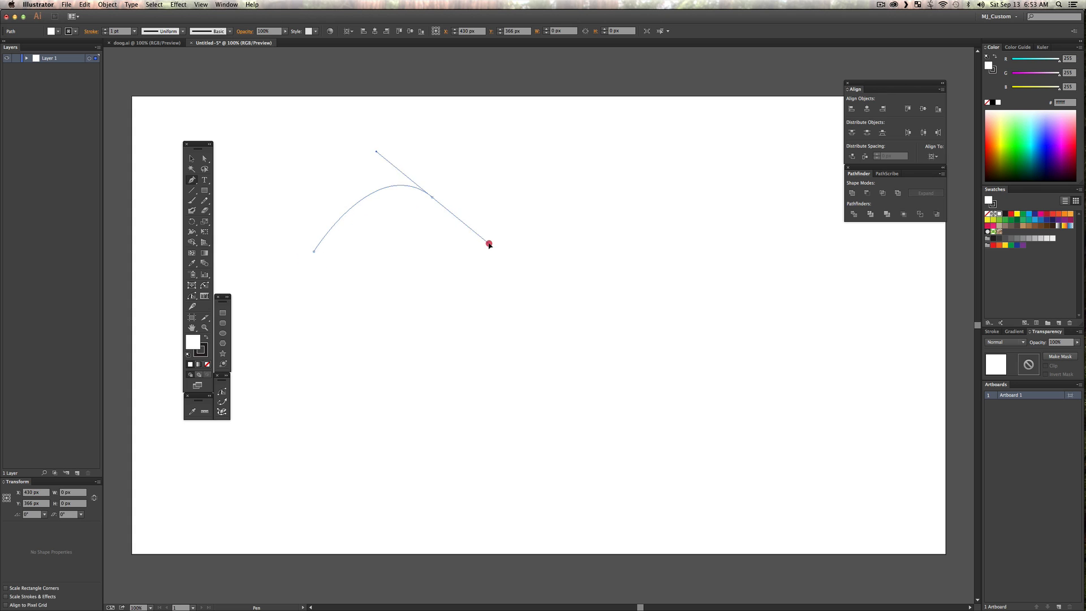
drag(544, 293, 636, 280)
drag(682, 208, 800, 218)
drag(819, 313, 825, 367)
drag(715, 432, 589, 379)
drag(626, 306, 665, 268)
drag(761, 320, 763, 372)
drag(710, 408, 660, 385)
drag(651, 329, 676, 313)
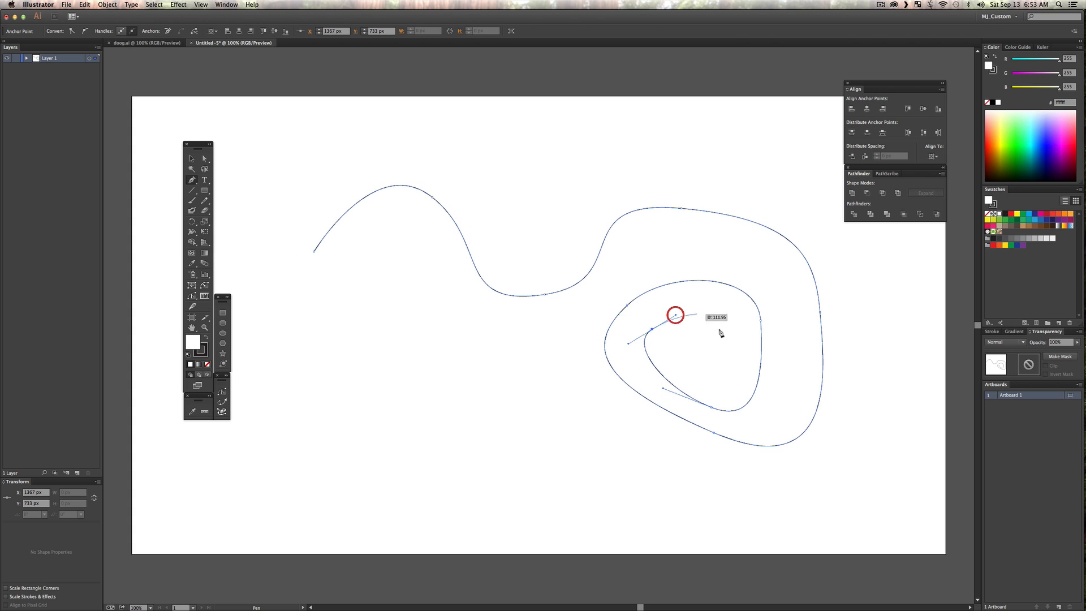
drag(726, 342, 666, 358)
drag(673, 348, 700, 362)
click(686, 357)
key(v)
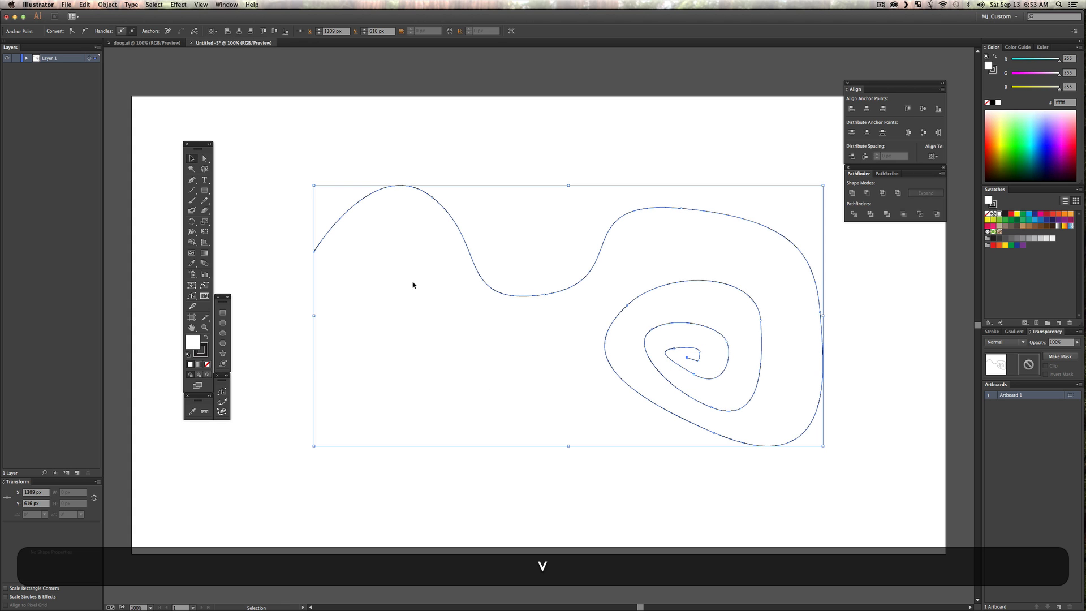
Select the whole spiral path with all its anchor points and copy it.
drag(380, 270, 258, 111)
key(cmd+z)
key(cmd+z)
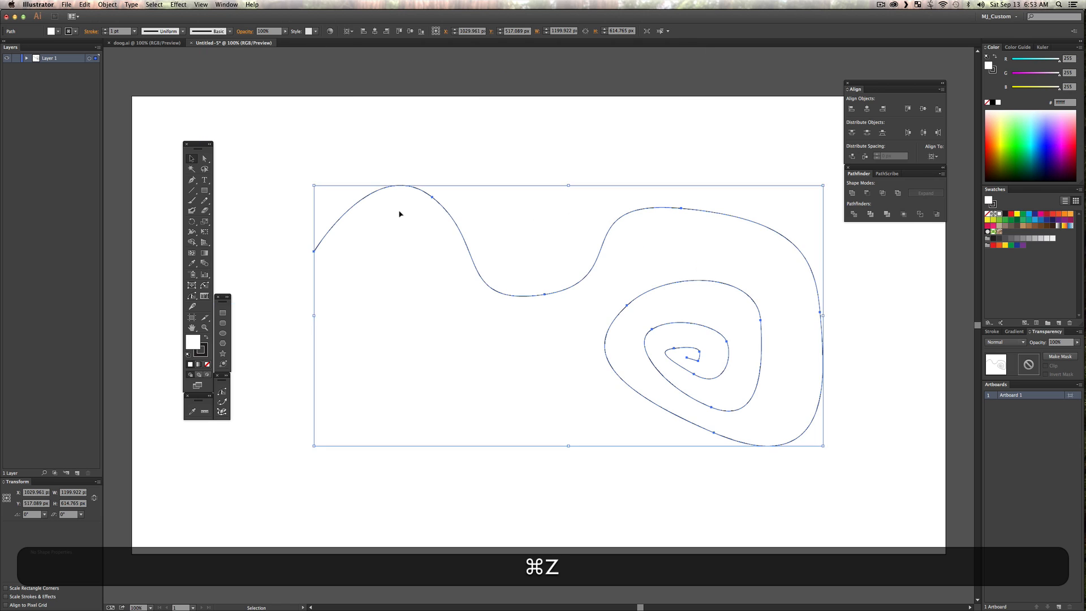
key(v)
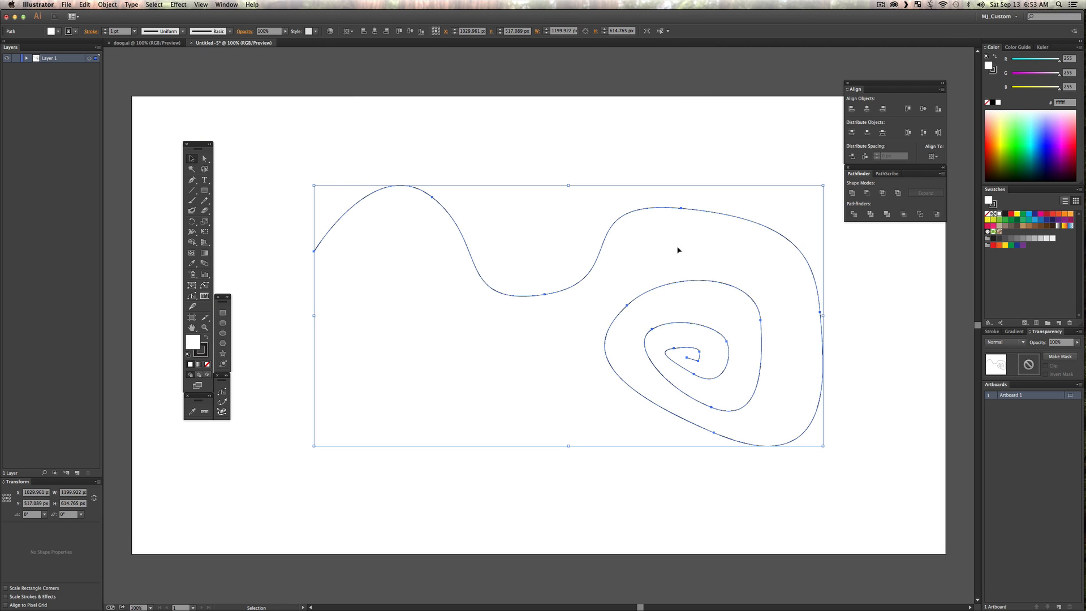
key(super)
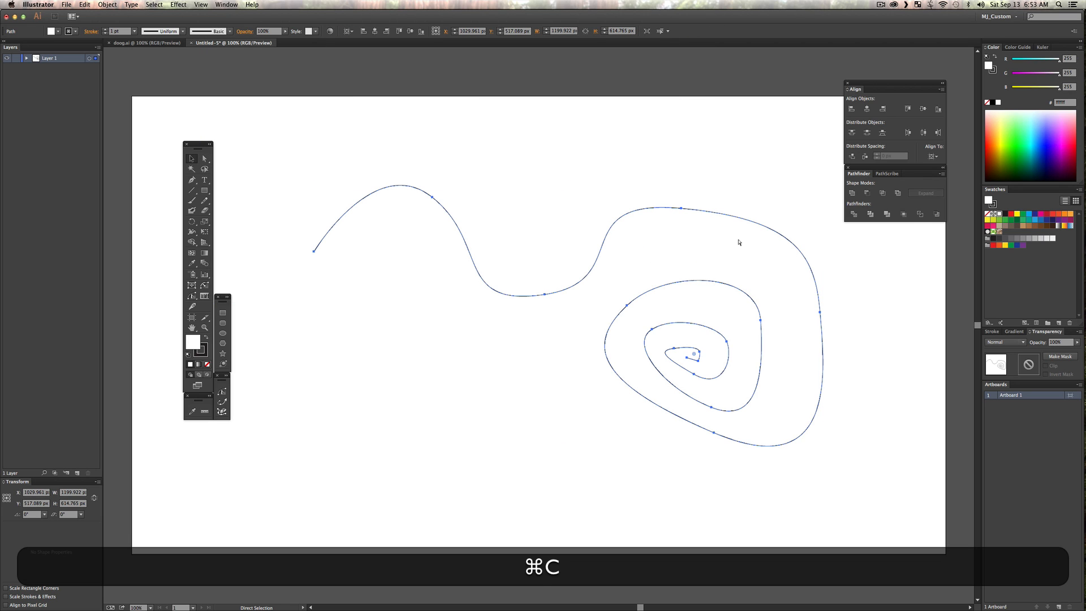
Switch to After Effects and draw a rough four-point open placeholder path beside the dog on a new shape layer in doog 2.
key(ctrl+Up)
click(247, 276)
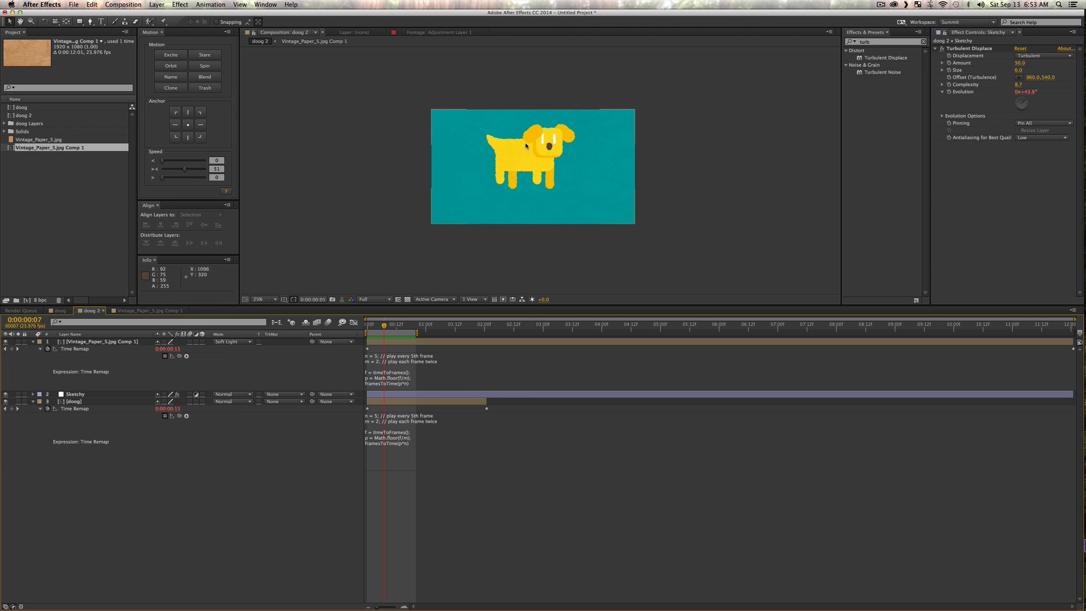
key(g)
click(449, 154)
click(456, 192)
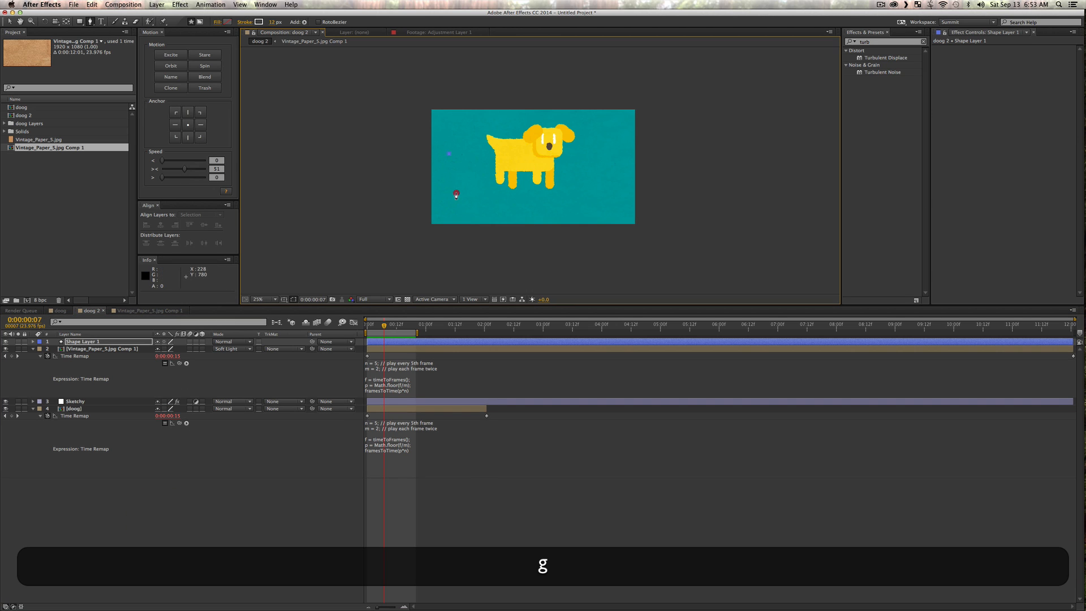
click(474, 194)
click(454, 144)
key(v)
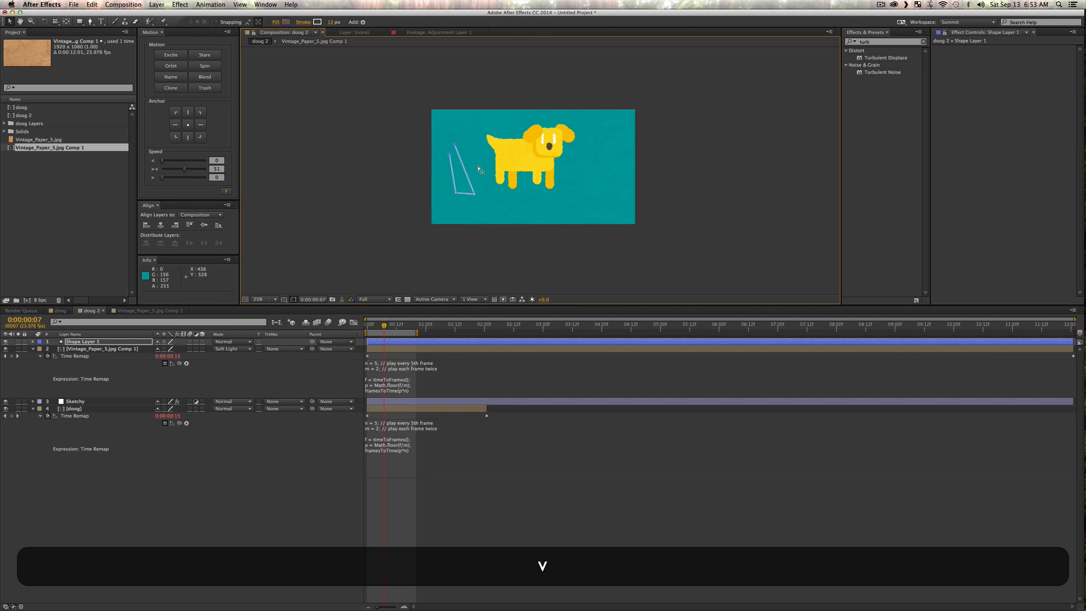
Expand all of Shape Layer 1's properties and replace its Path 1 shape with the copied Illustrator path.
key(super)
super+click(33, 342)
click(86, 371)
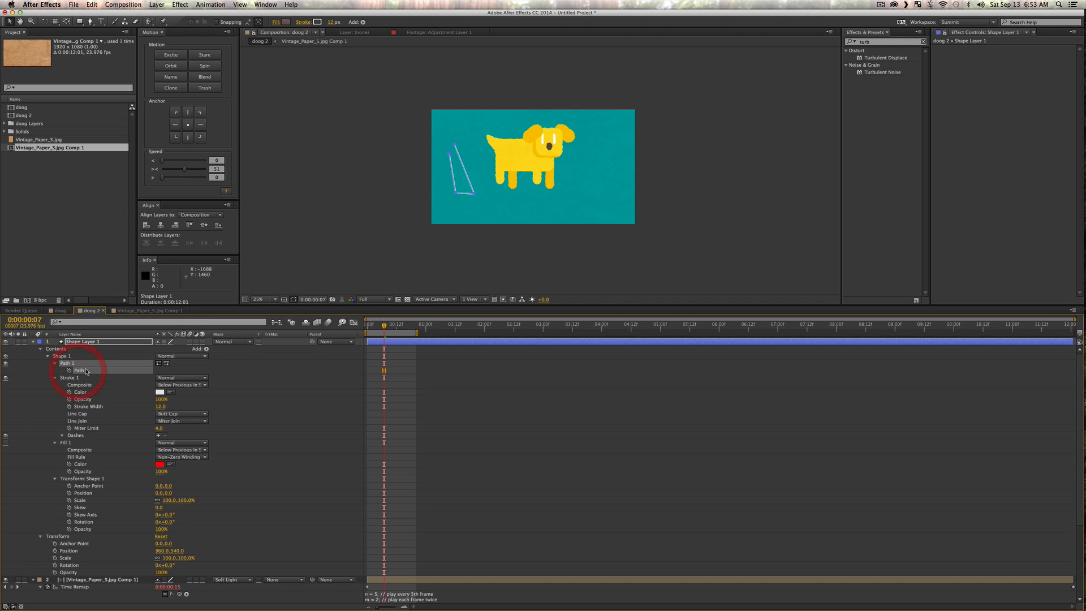
key(super)
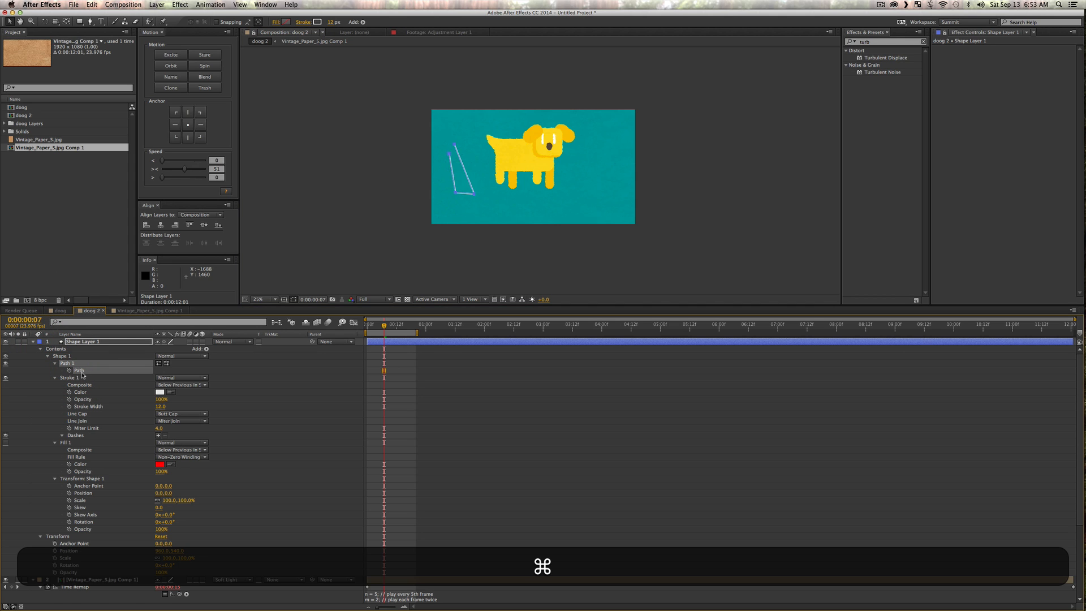
key(super+v)
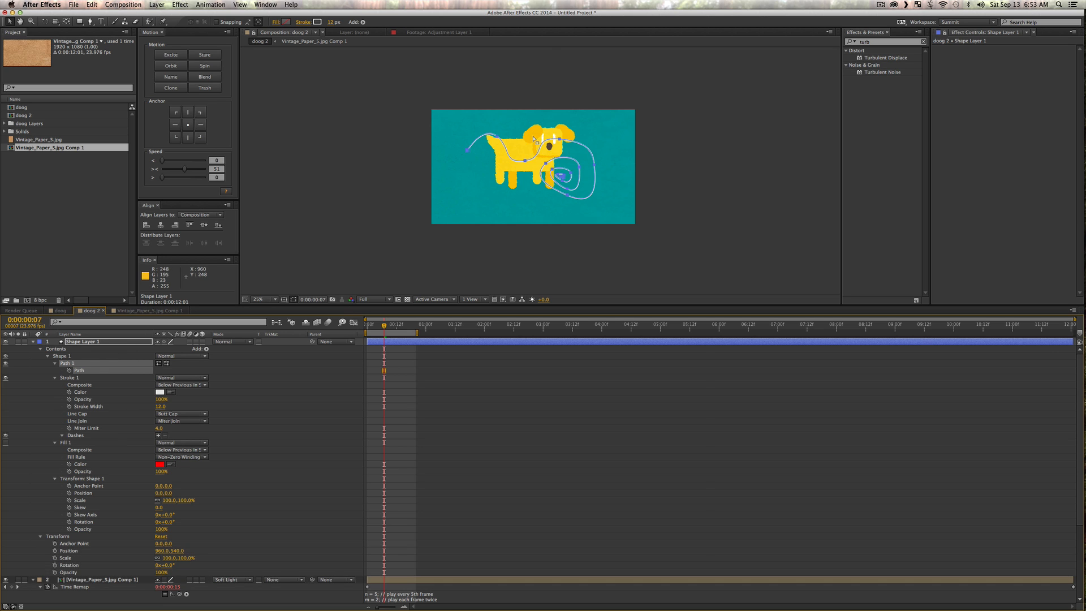
Return to the first frame and add Trim Paths to the spiral's shape layer, with End at 72% and Offset at 71°.
key(z)
click(591, 173)
key(space)
drag(488, 218, 567, 218)
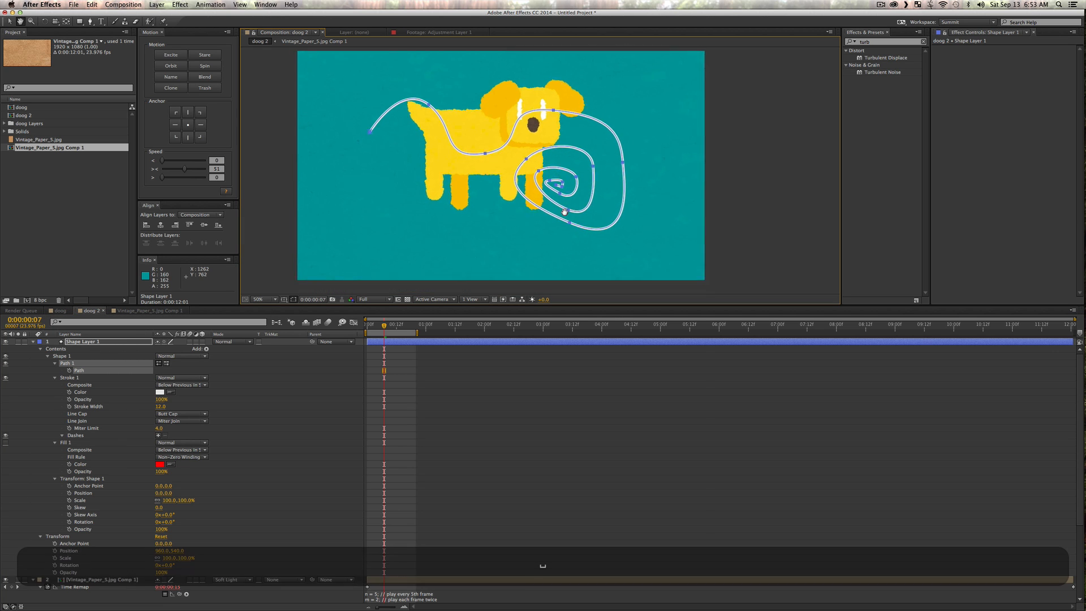
key(v)
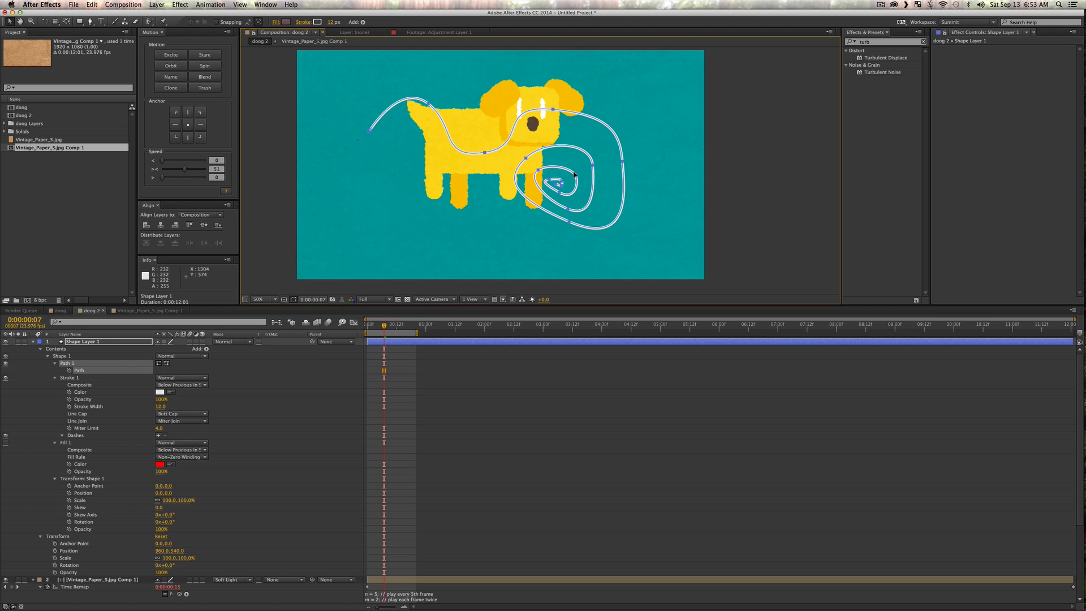
drag(381, 325, 354, 329)
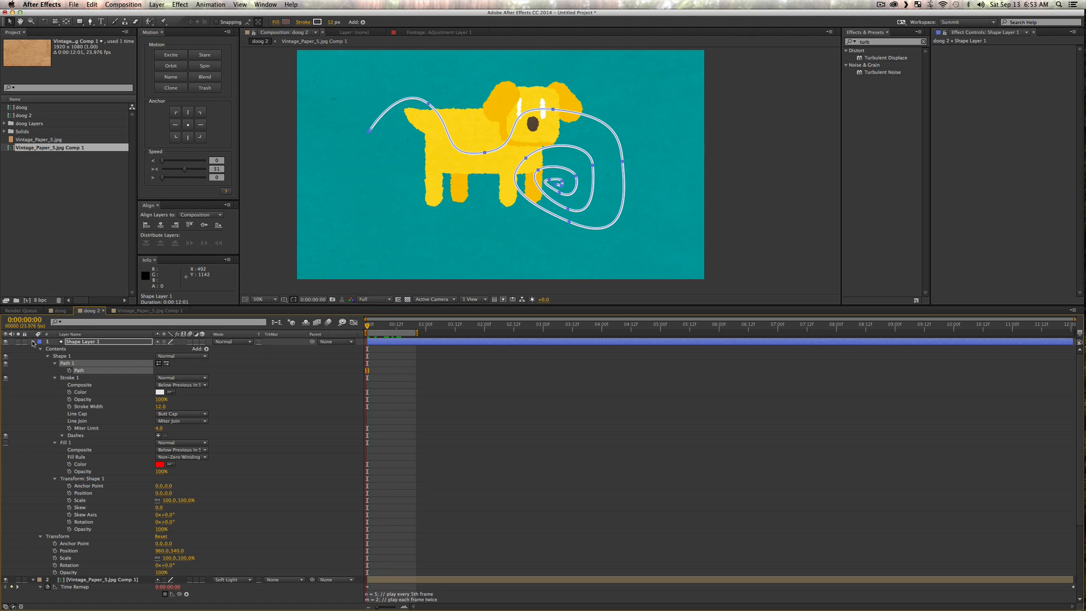
click(206, 349)
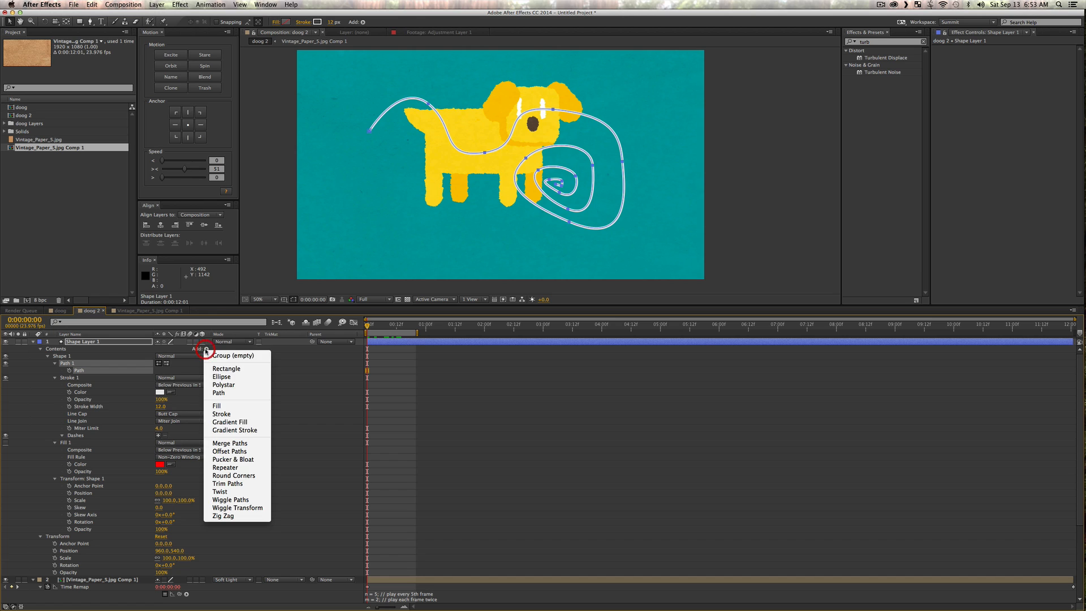
click(234, 485)
click(55, 377)
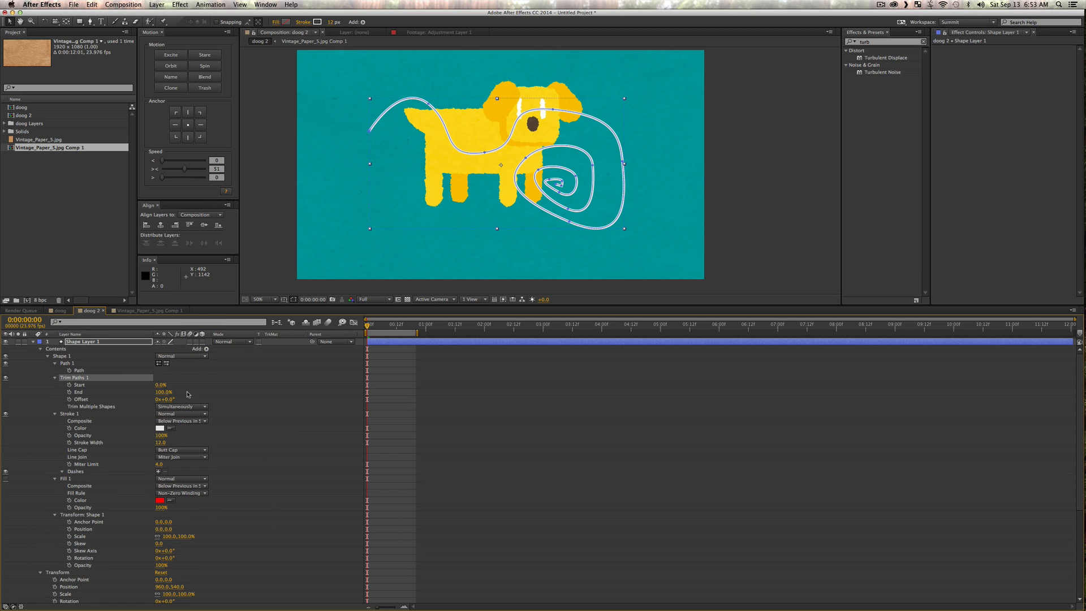
mouse_move(161, 394)
mouse_down()
mouse_move(151, 392)
mouse_move(240, 409)
mouse_up()
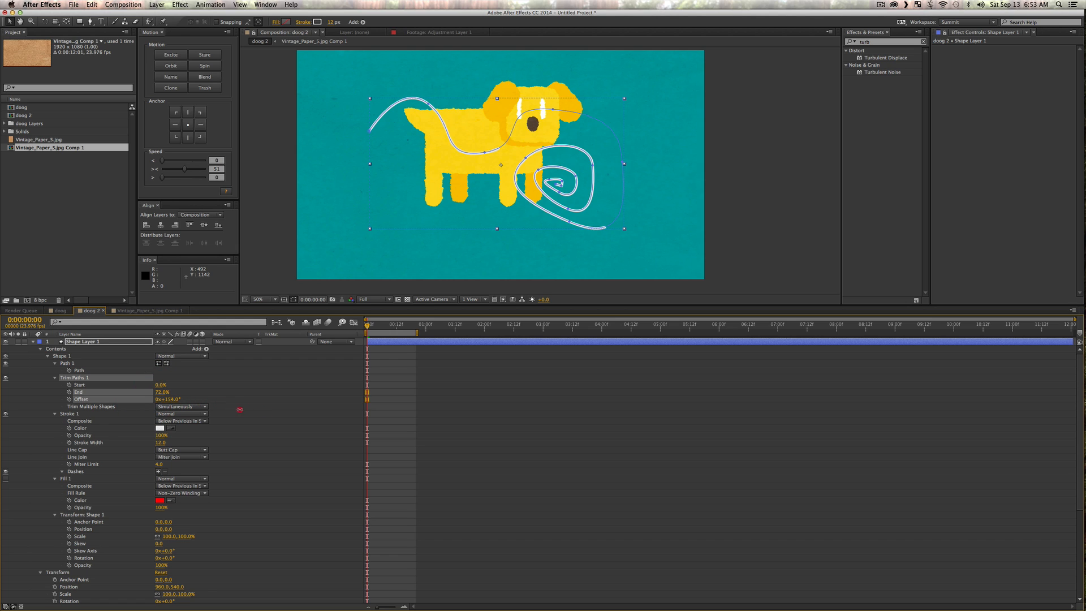
super+click(79, 392)
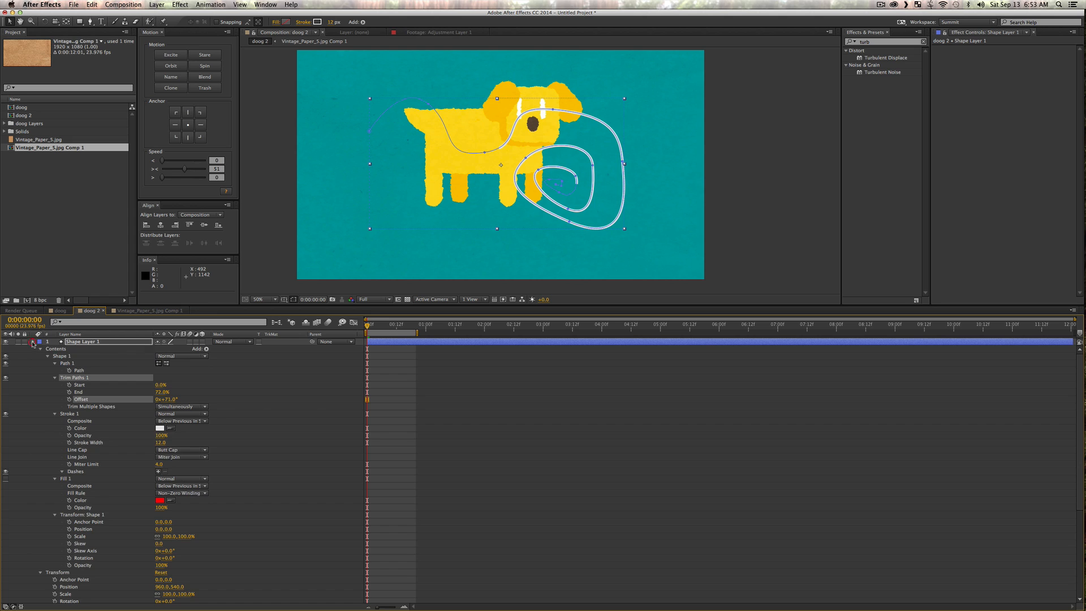
Collapse Shape Layer 1 and move it beneath the Sketchy adjustment layer so the displacement affects the spiral line.
click(33, 342)
click(191, 489)
drag(86, 344, 86, 405)
click(135, 481)
key(v)
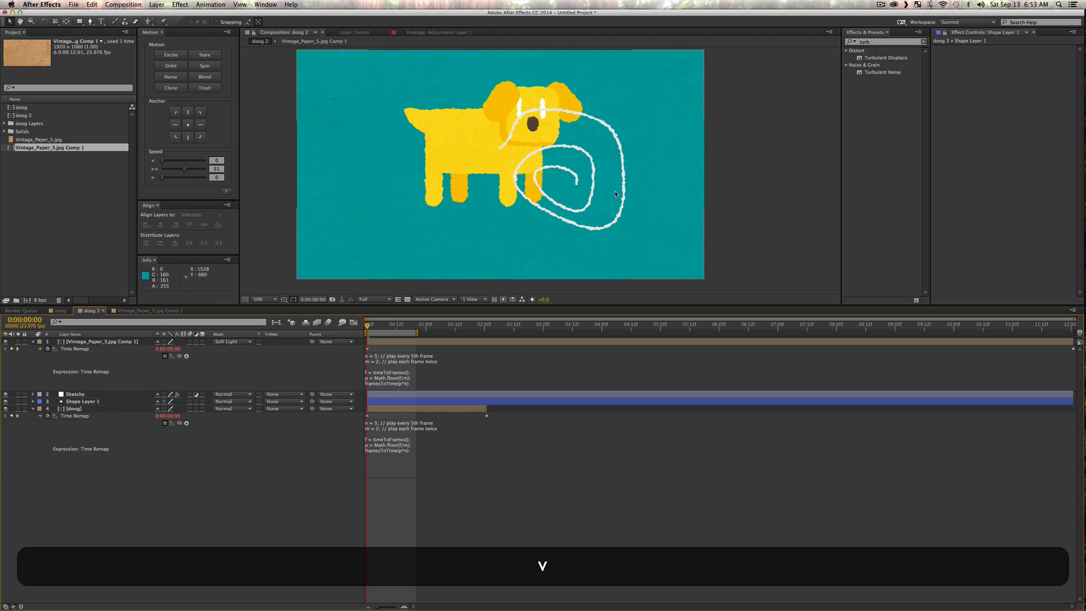
Move the spiral line away from the dog to position 1238, 666 and deselect its layer.
click(90, 401)
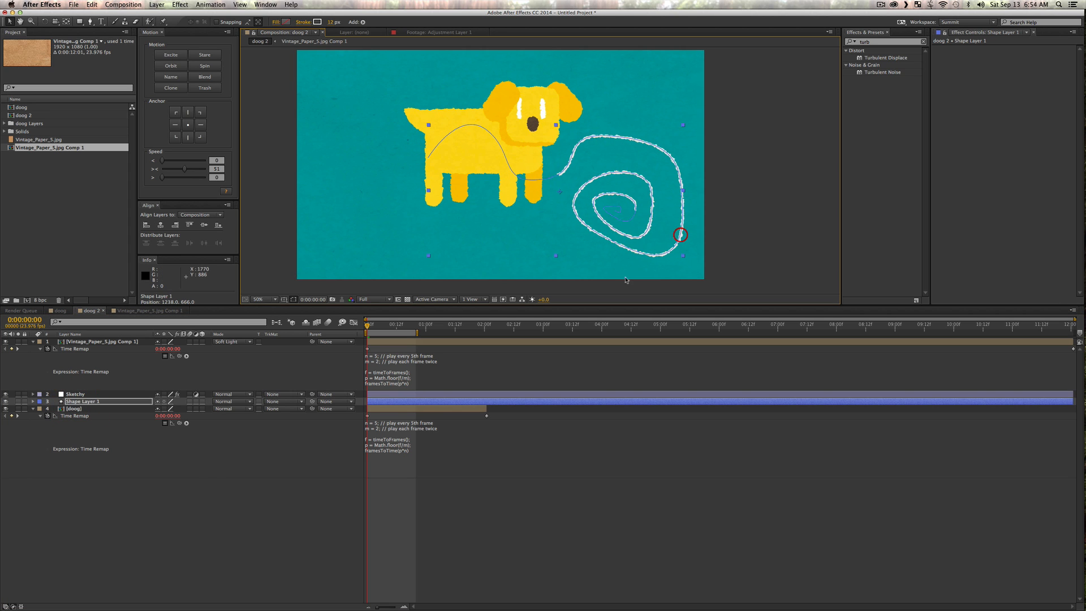
key(v)
click(189, 474)
Preview the doog 2 composition from RAM to check the sketchy dog together with the spiral line.
key(KP_0)
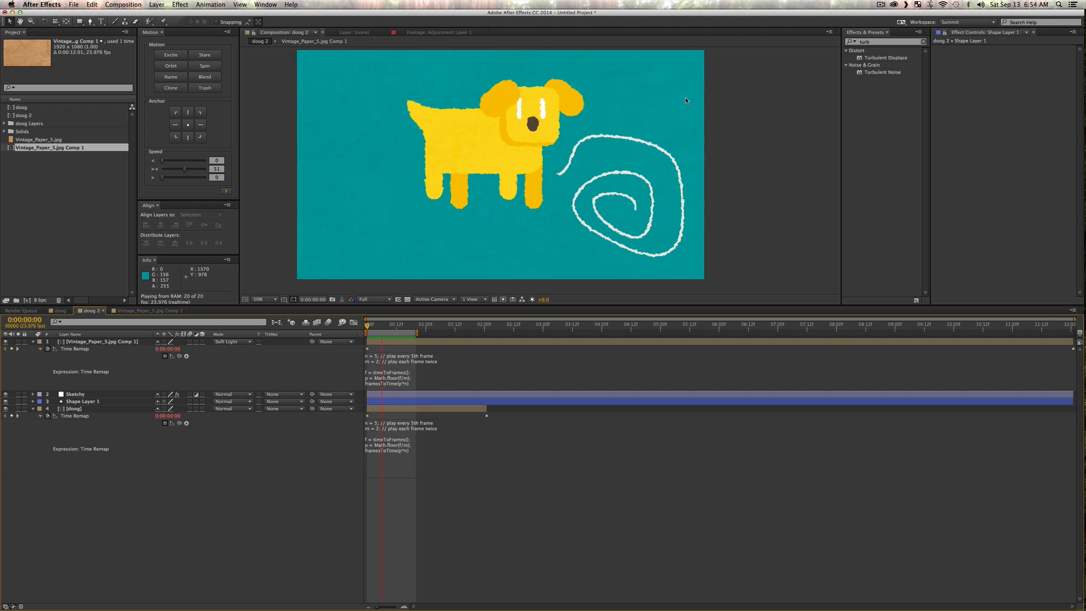
click(881, 5)
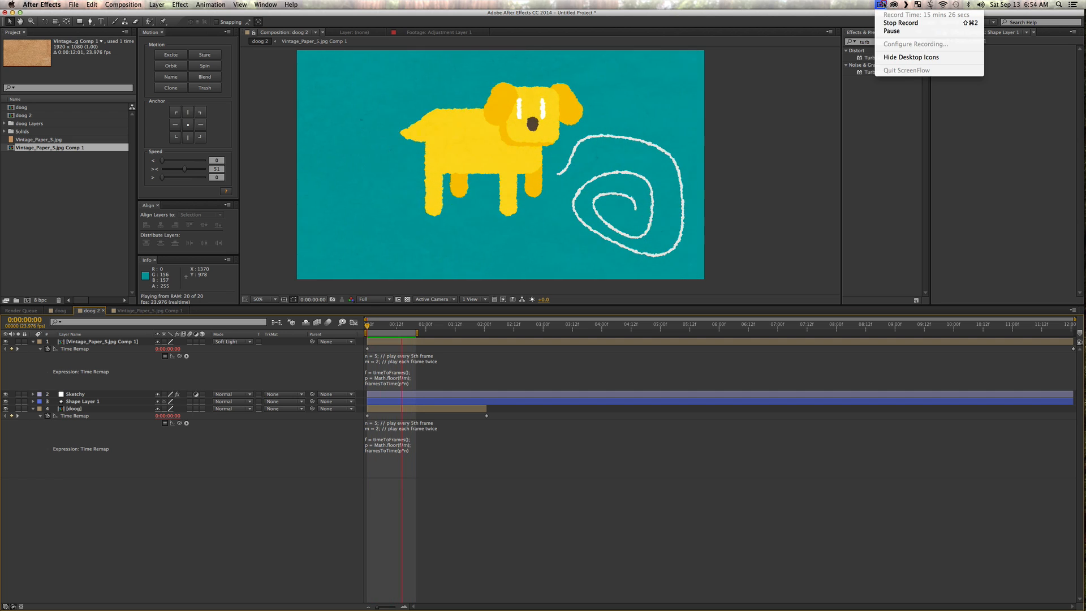